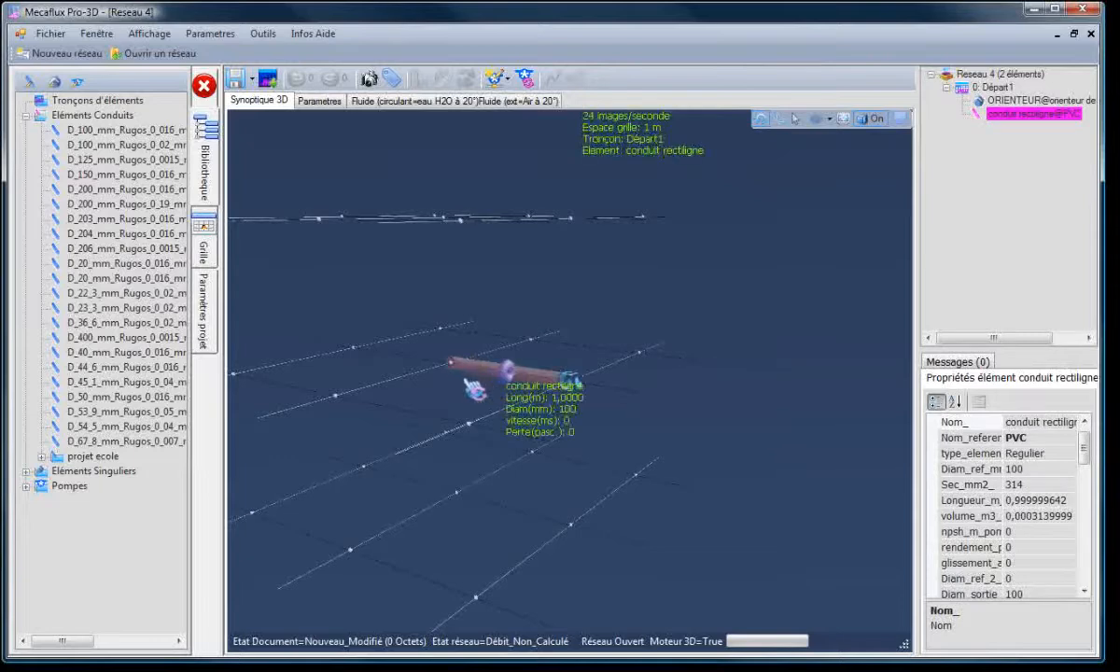
# Step: Insert a diaphragme element from the Eléments Singuliers library at the free end of the straight PVC conduit
pyautogui.click(27, 115)
pyautogui.click(26, 131)
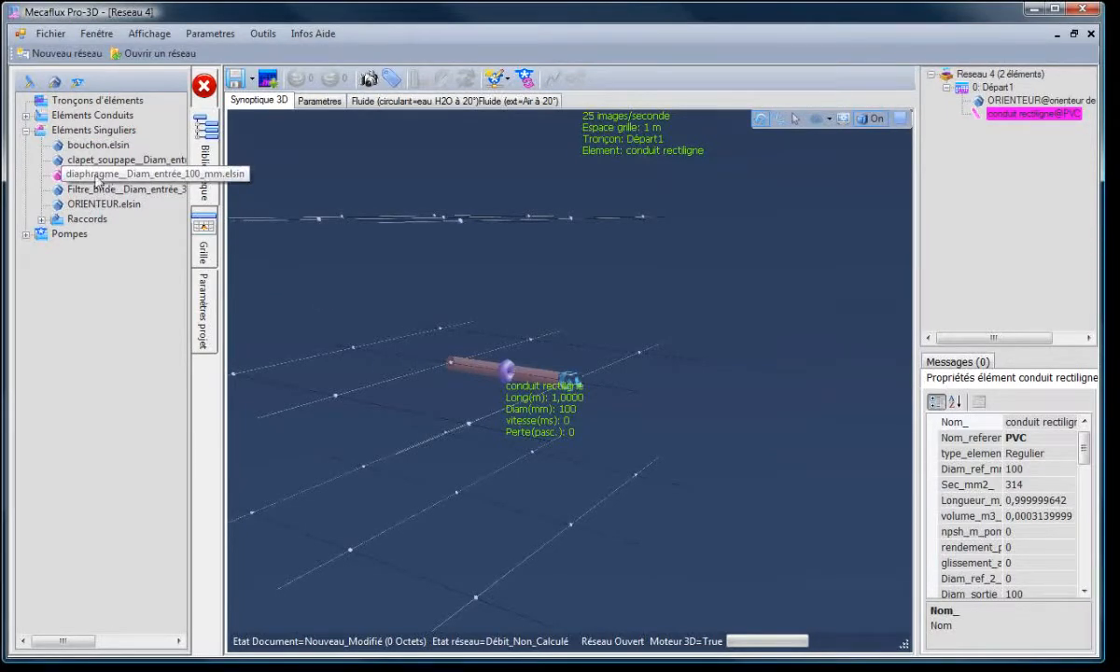
pyautogui.moveTo(94, 189); pyautogui.dragTo(322, 282)
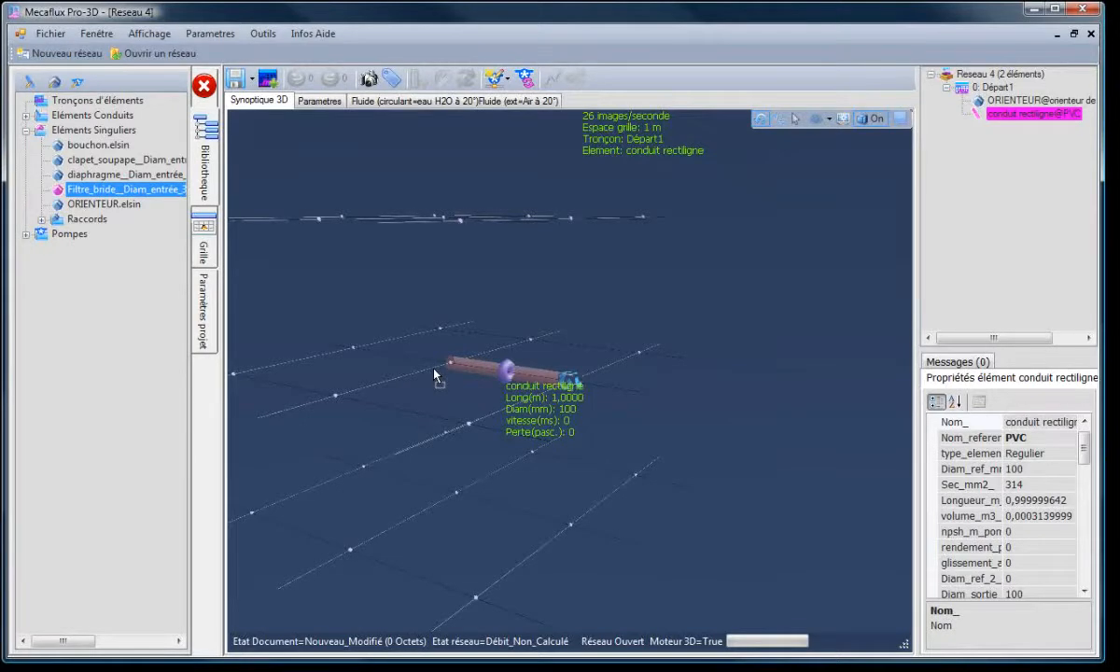
pyautogui.moveTo(435, 375)
pyautogui.mouseDown()
pyautogui.moveTo(445, 343)
pyautogui.moveTo(431, 370)
pyautogui.mouseUp()
pyautogui.scroll(5, 376, 397)
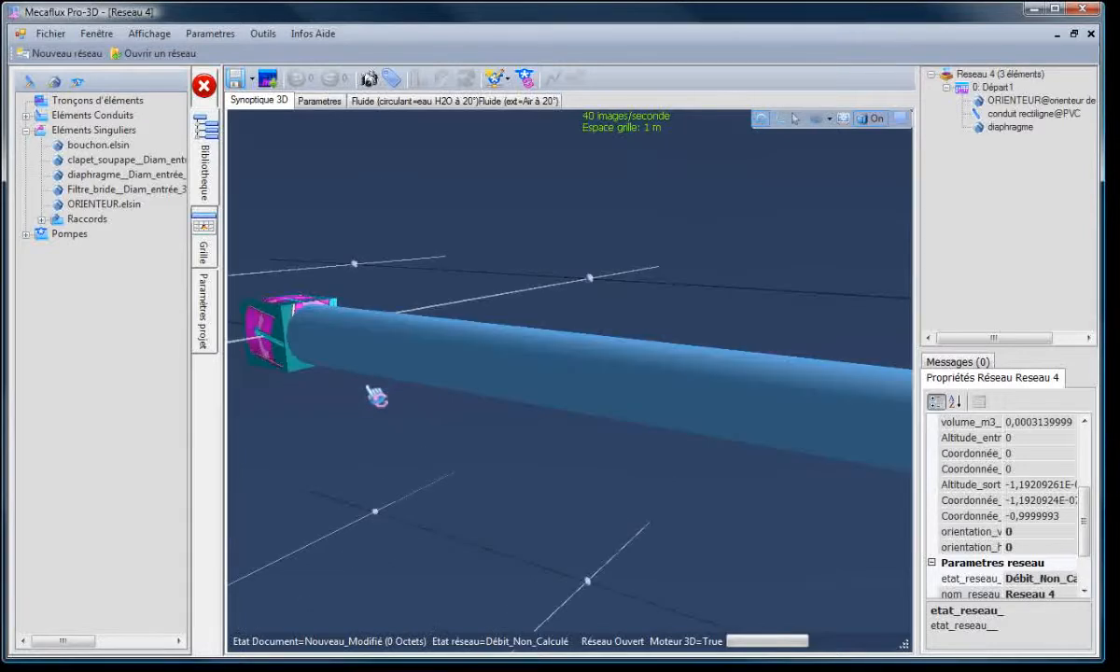
pyautogui.scroll(-5, 396, 425)
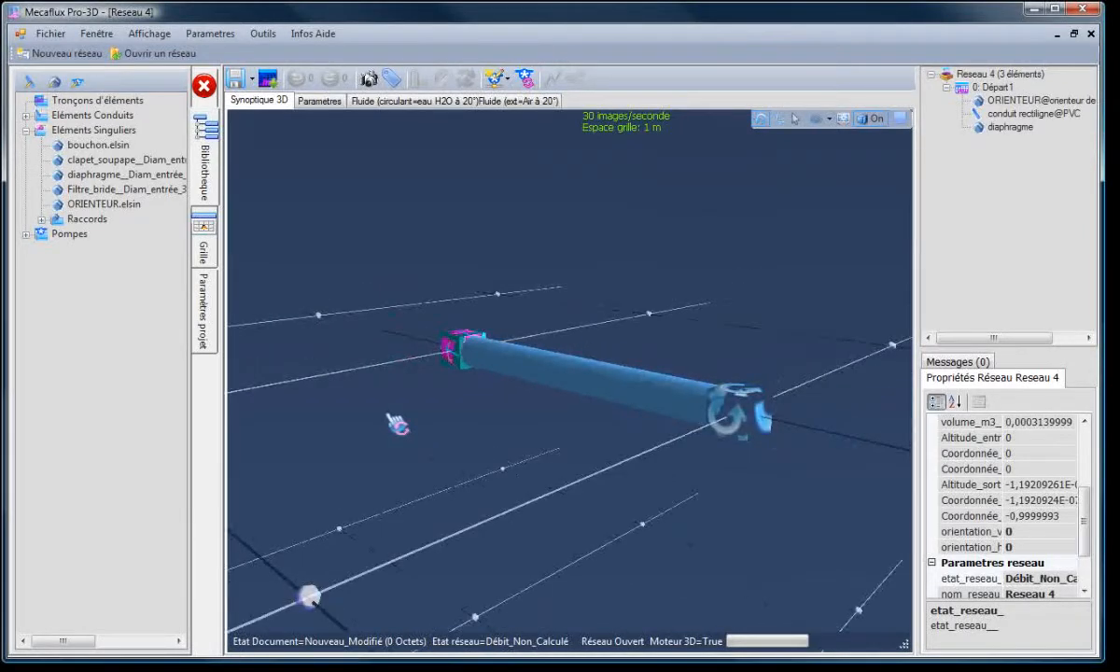
# Step: Inspect the PVC conduit, the diaphragme and the ORIENTEUR one after another in the Départ1 section, centring the 3D view on them
pyautogui.click(997, 113)
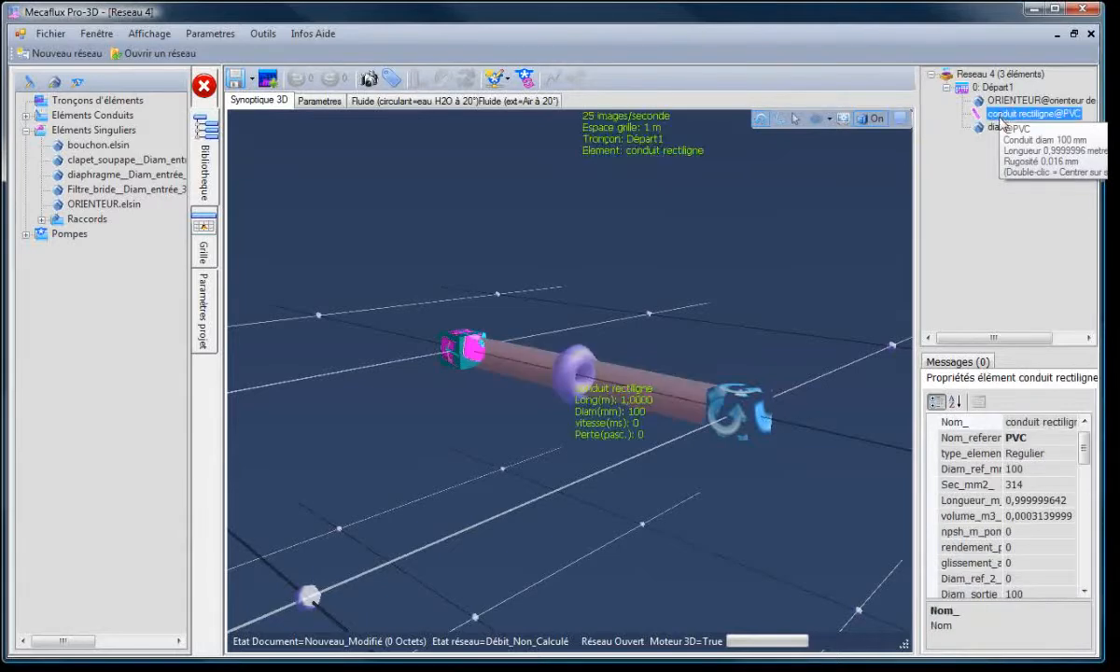
pyautogui.click(997, 128)
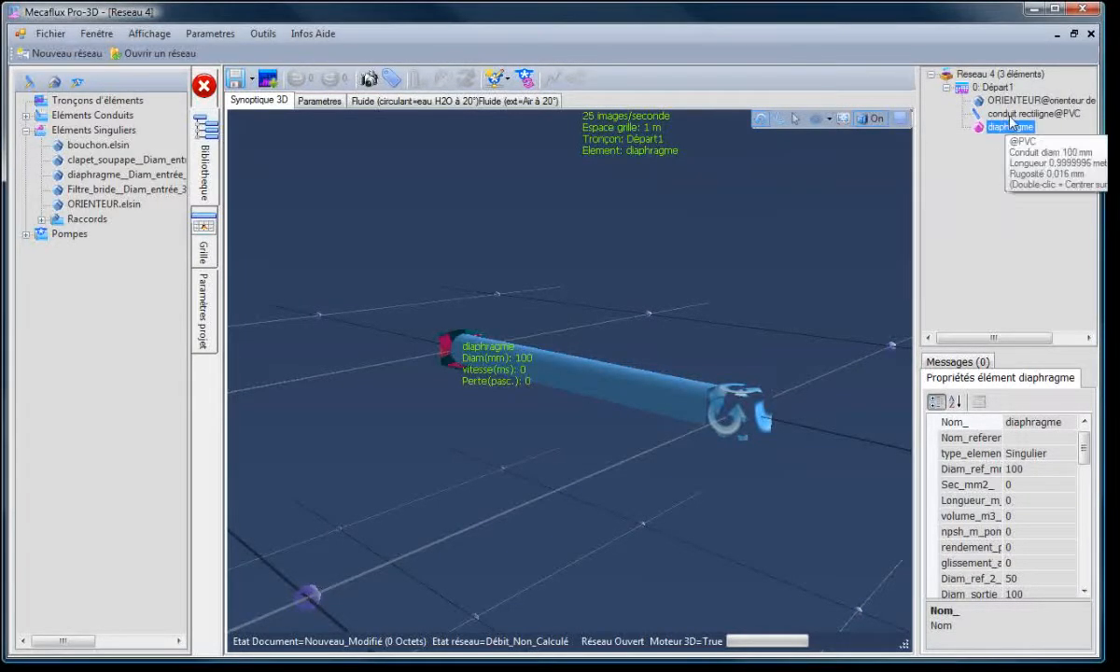
pyautogui.click(1012, 114)
pyautogui.doubleClick(1013, 114)
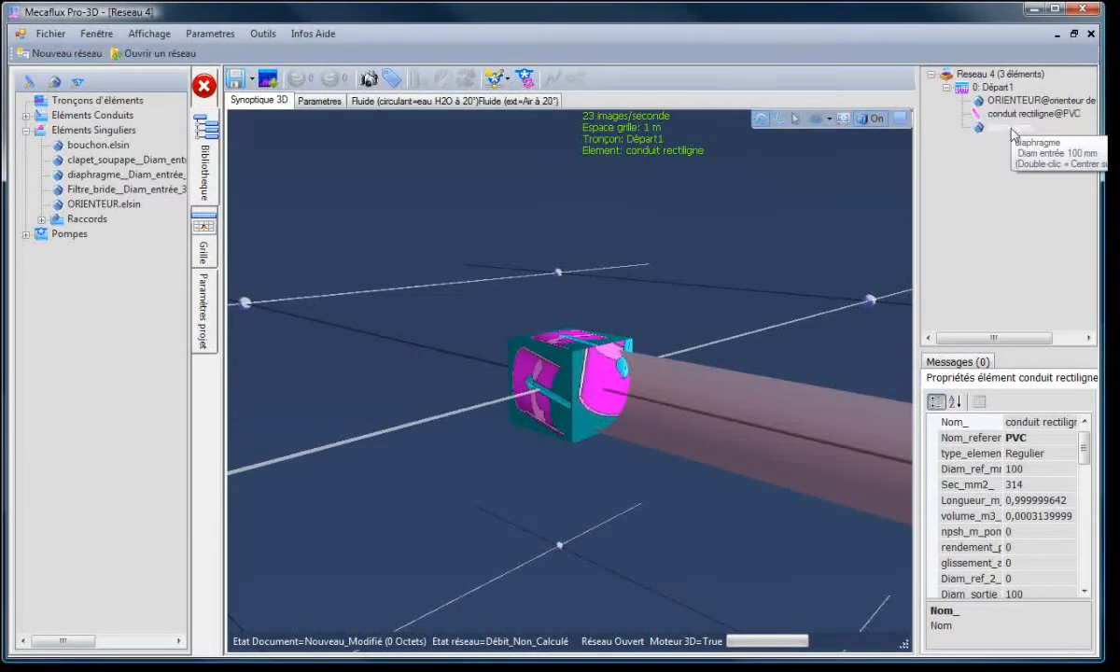
pyautogui.click(1013, 129)
pyautogui.click(1024, 103)
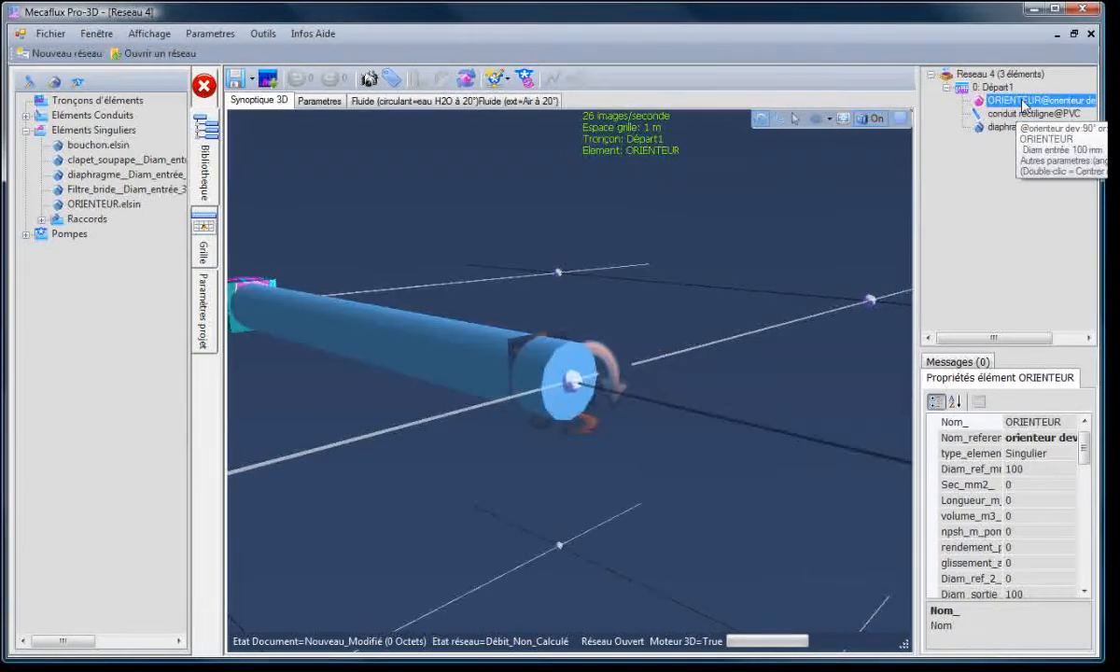
# Step: Delete the diaphragme from the end of the PVC conduit
pyautogui.click(826, 455)
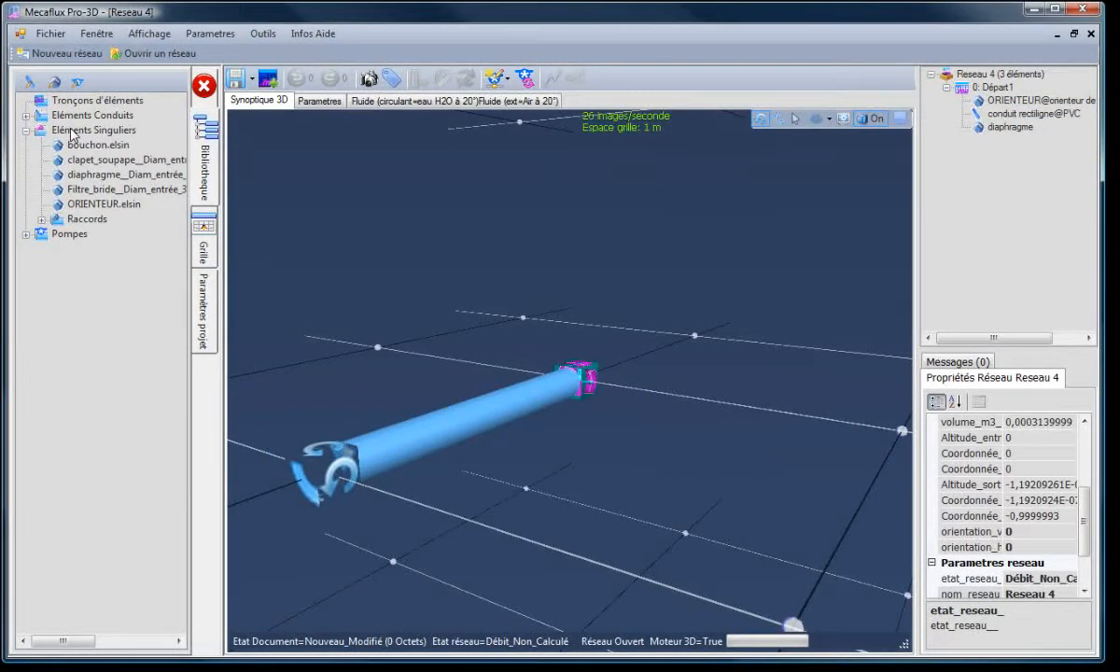
pyautogui.click(600, 394)
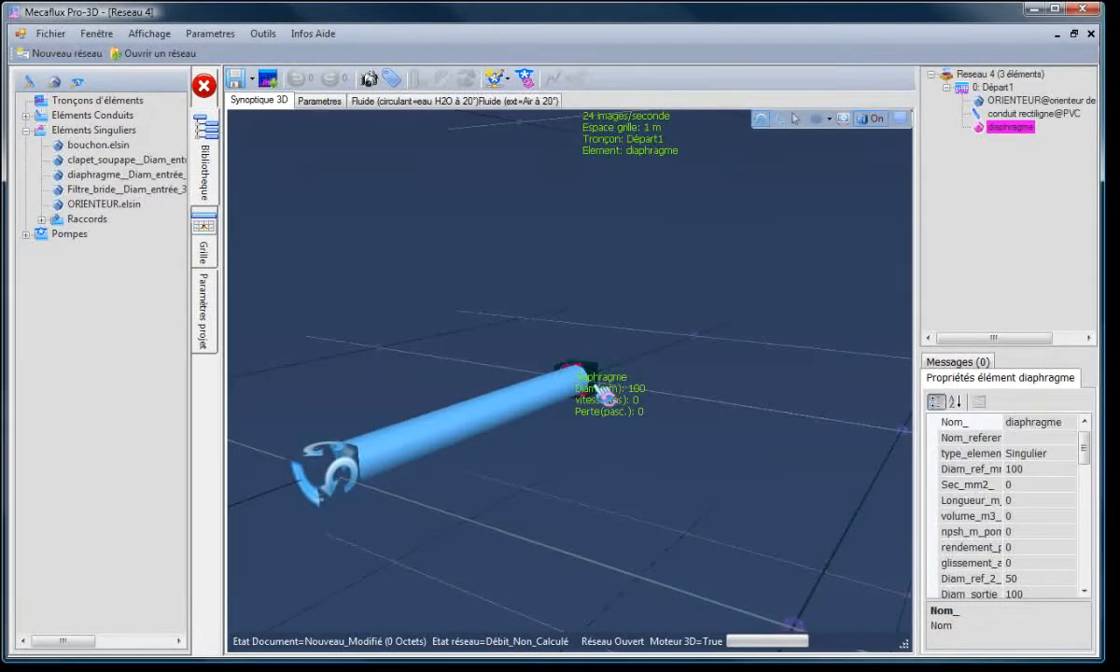
pyautogui.press('Delete')
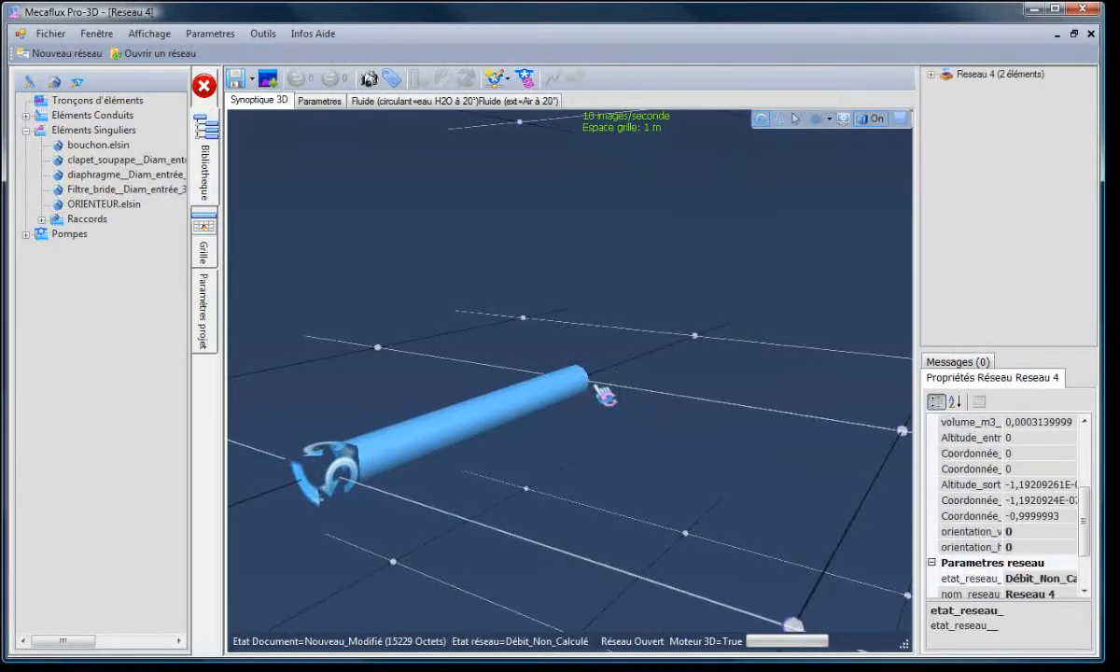
# Step: Start creating a divergent cone (Agrandir) on the straight PVC conduit
pyautogui.click(560, 397)
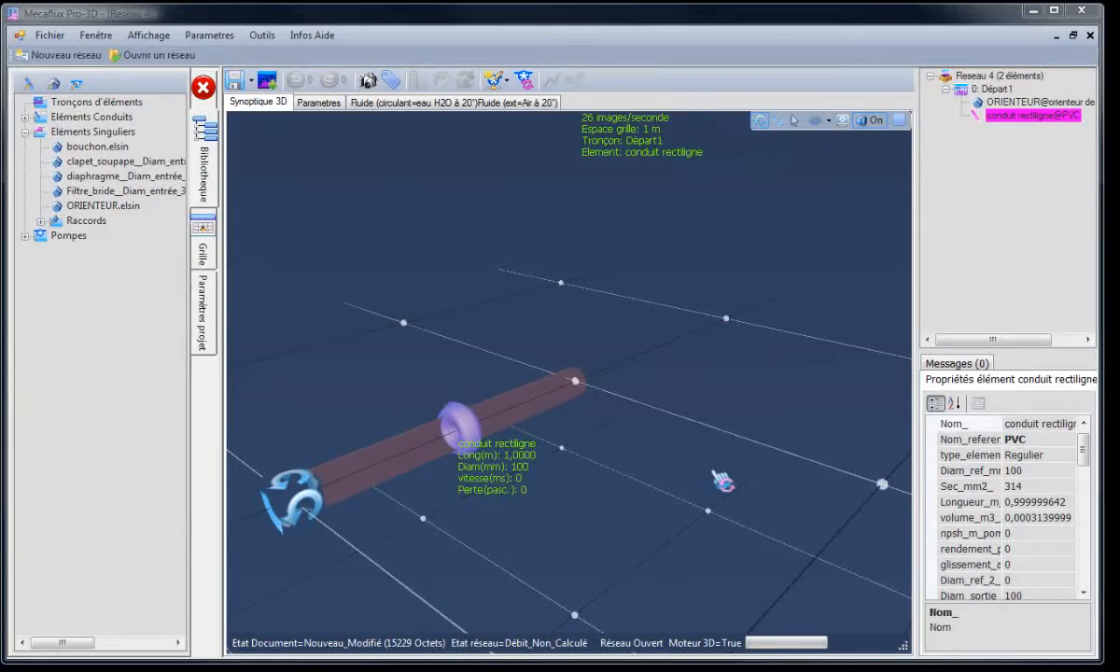
pyautogui.moveTo(714, 471); pyautogui.dragTo(663, 493)
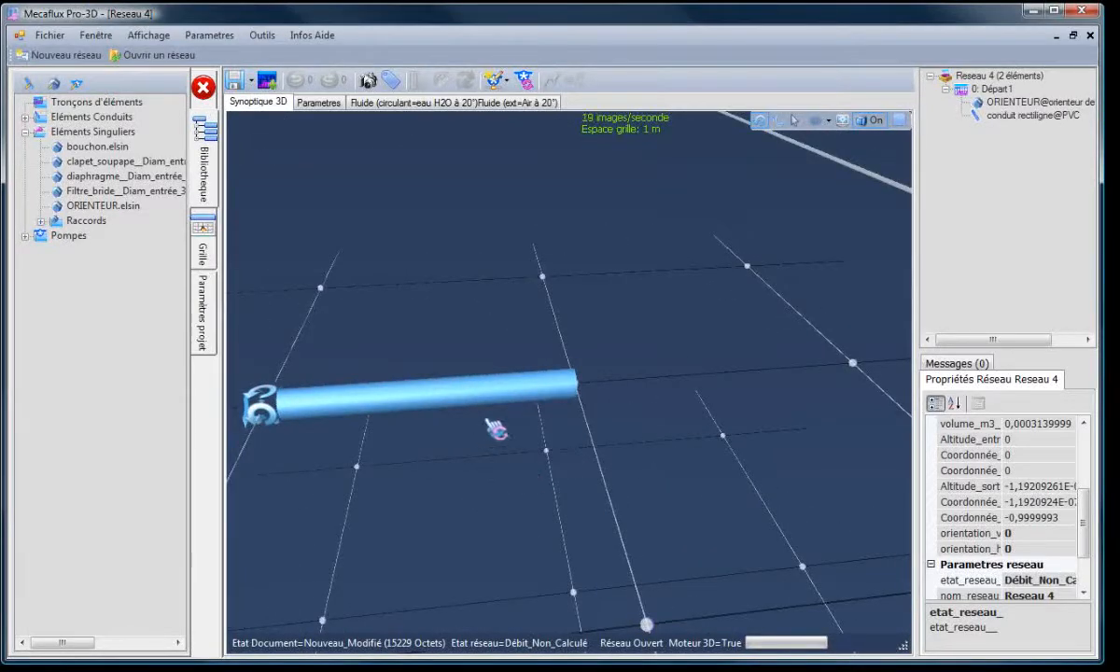
pyautogui.click(546, 402)
pyautogui.rightClick(539, 392)
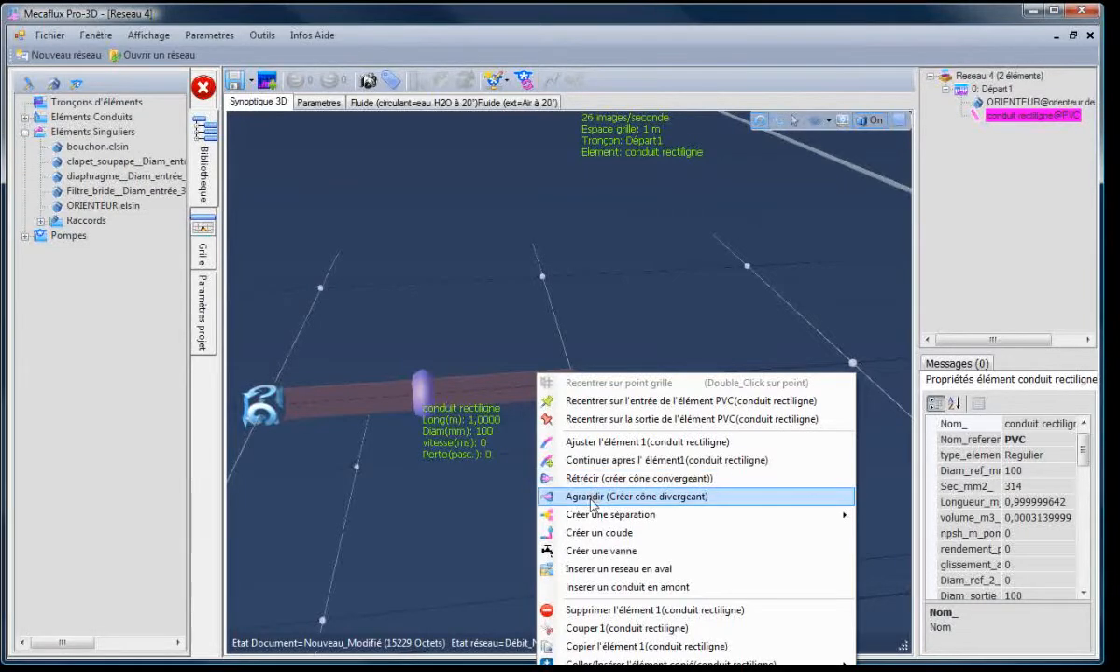
pyautogui.moveTo(590, 514)
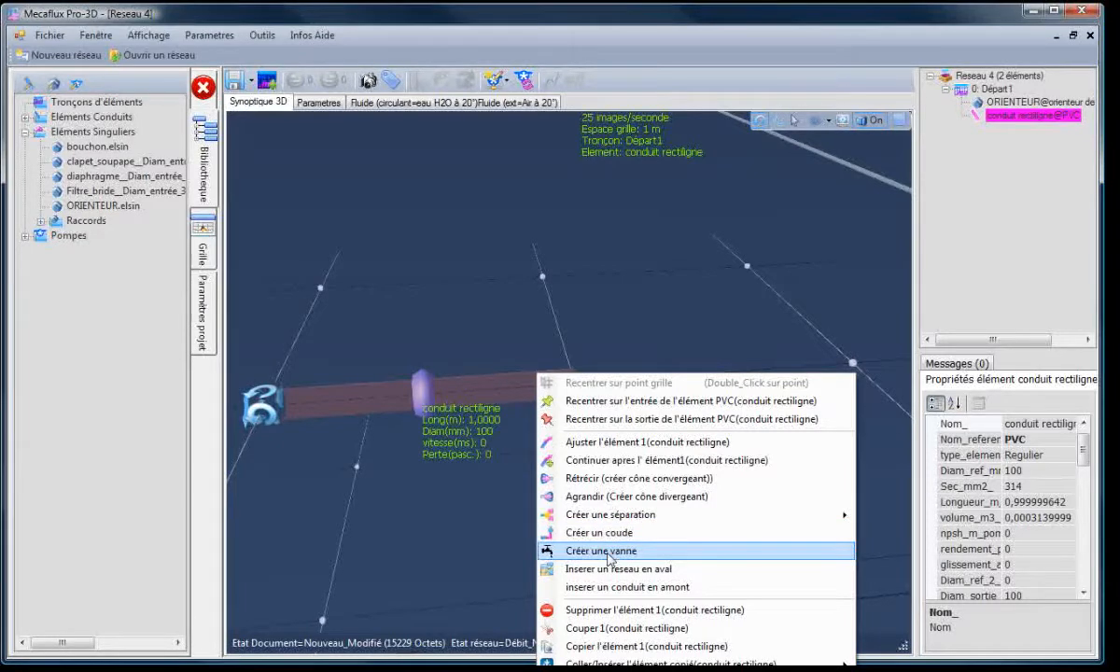
pyautogui.click(592, 499)
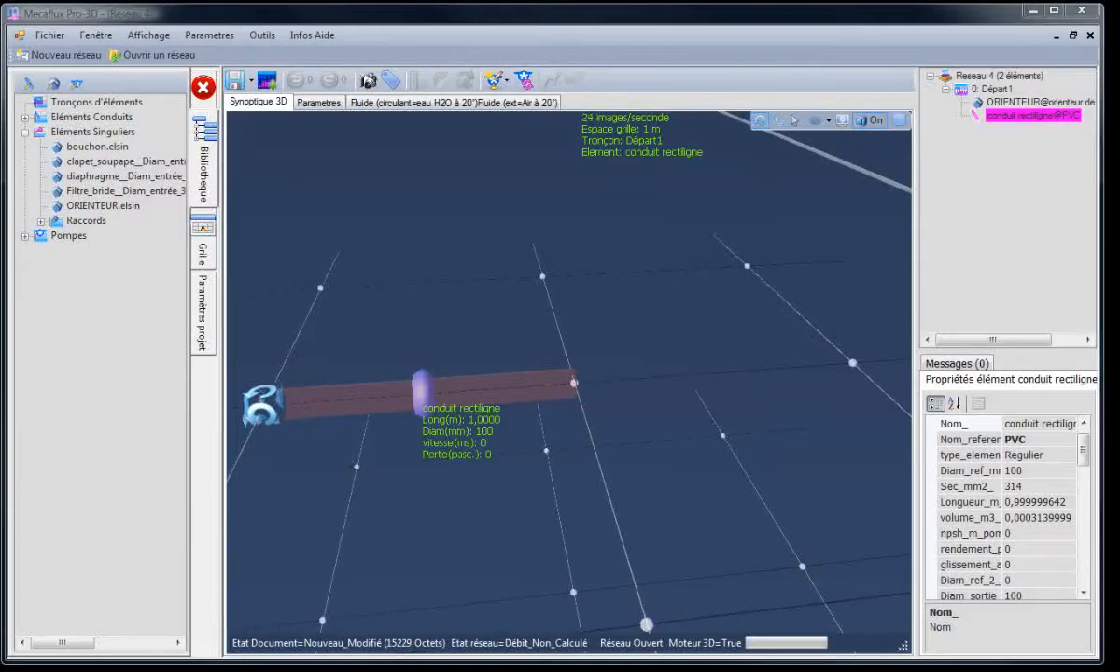
pyautogui.moveTo(174, 56); pyautogui.dragTo(720, 71)
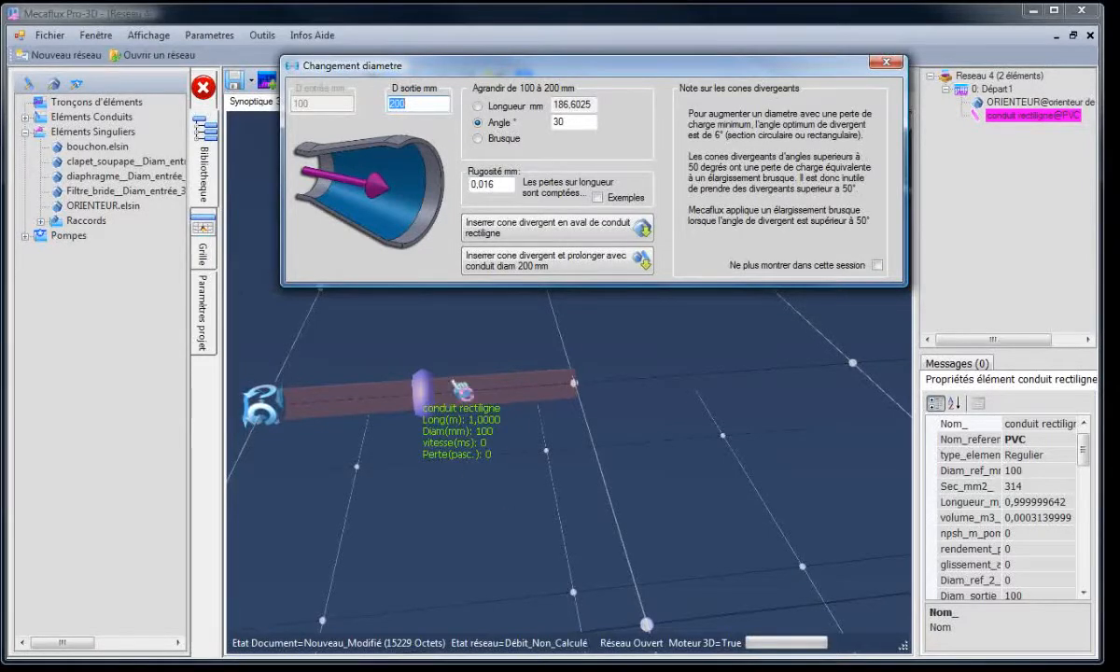
# Step: Set the divergent cone's outlet diameter to 300 mm and its angle to 10°
pyautogui.click(420, 103)
pyautogui.doubleClick(407, 104)
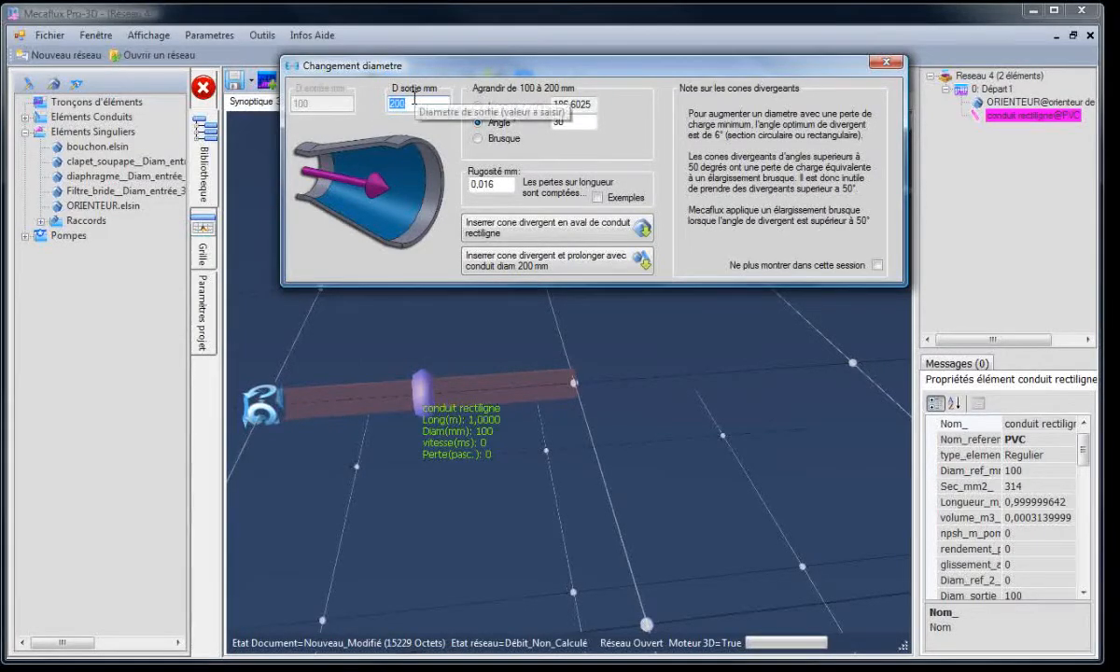
pyautogui.moveTo(492, 70); pyautogui.dragTo(487, 85)
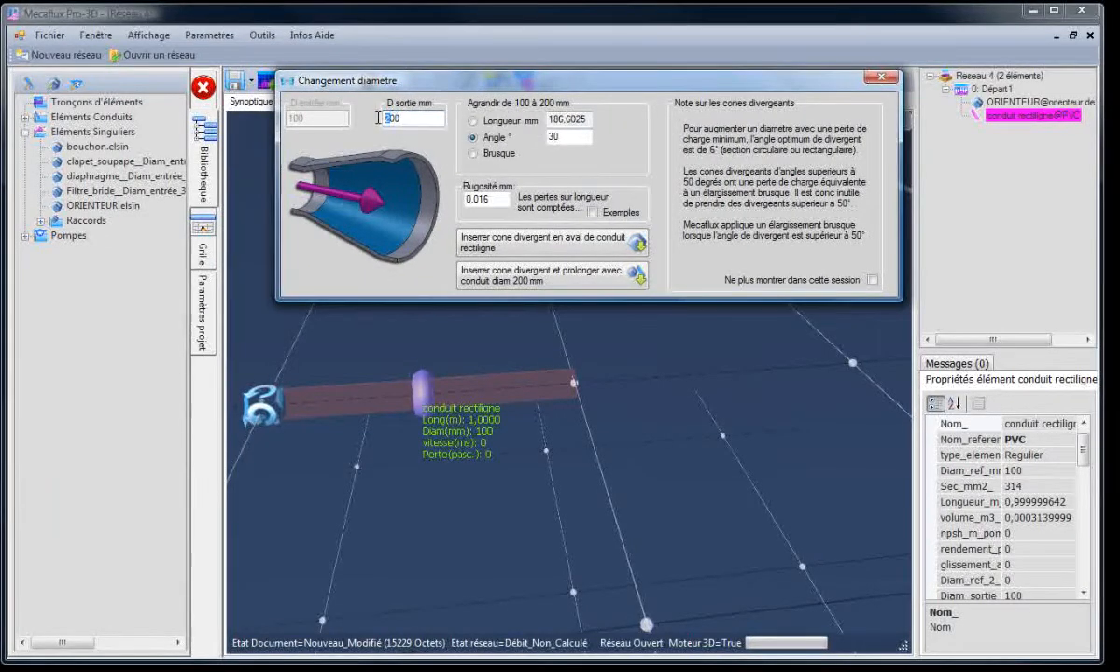
pyautogui.write('3')
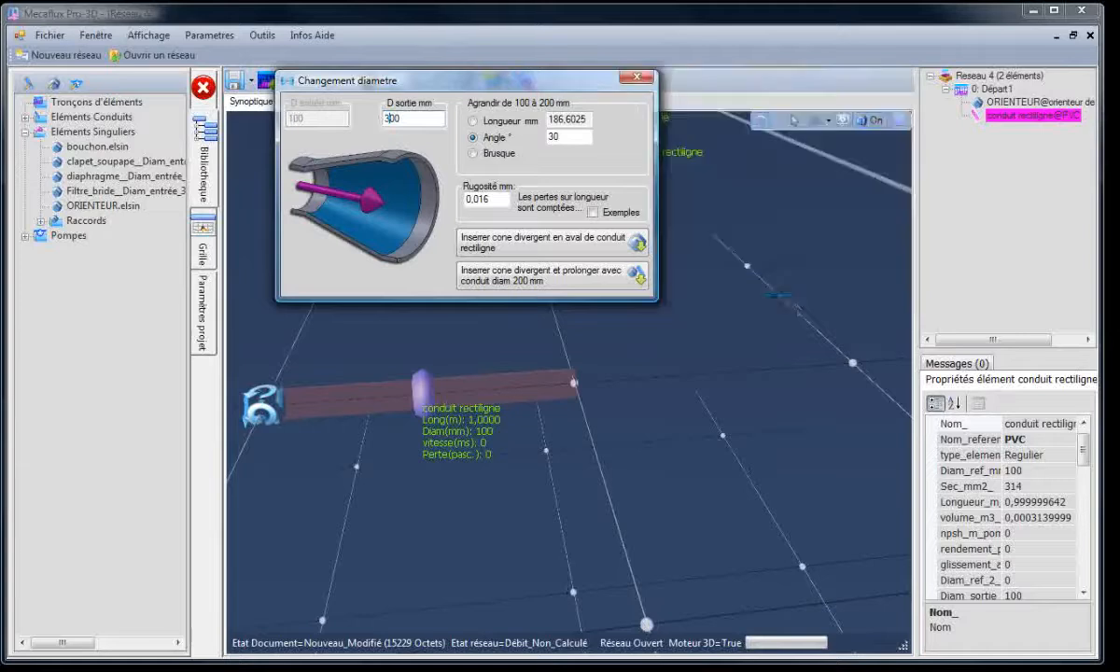
pyautogui.click(570, 136)
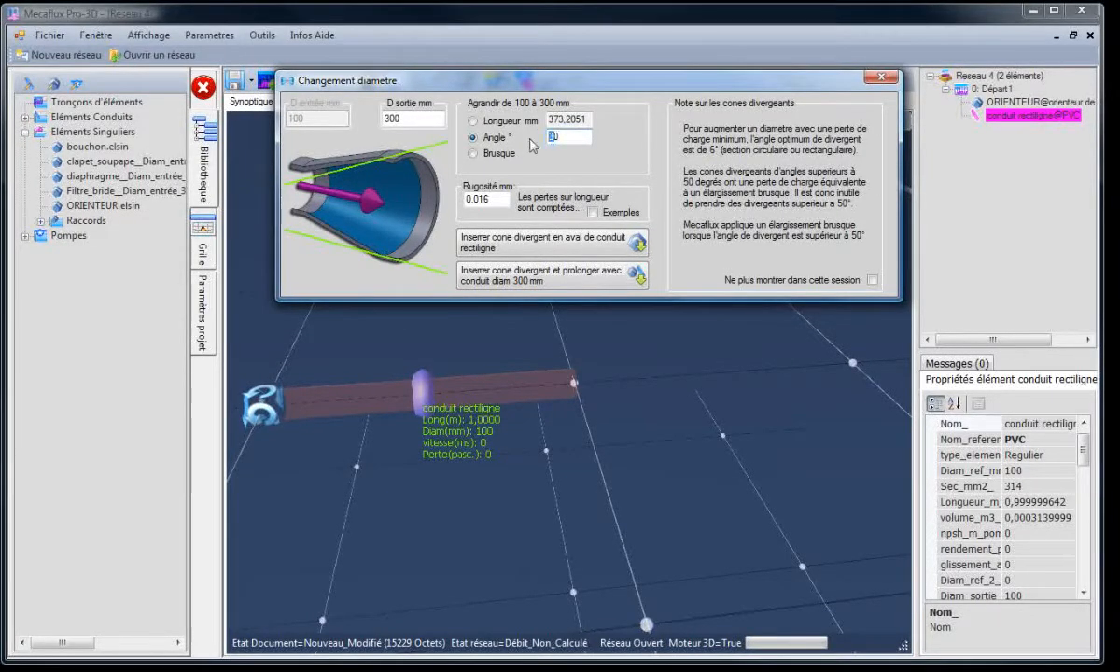
pyautogui.write('1')
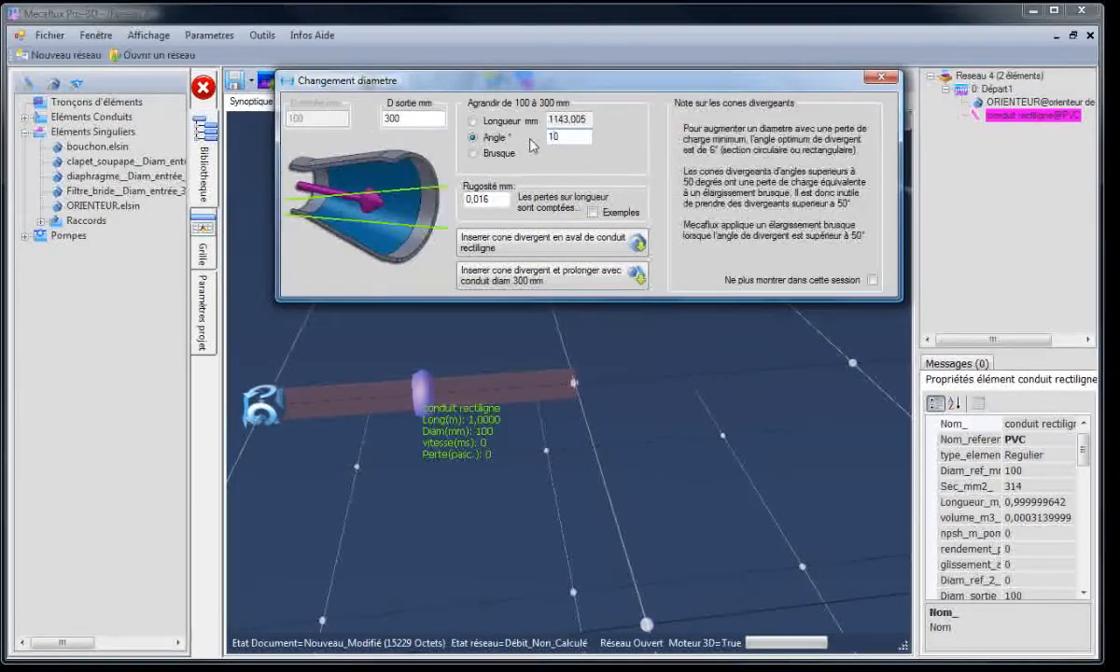
# Step: Define the enlargement by a length of 1000 mm, and switch it to the abrupt (Brusque) type
pyautogui.click(519, 123)
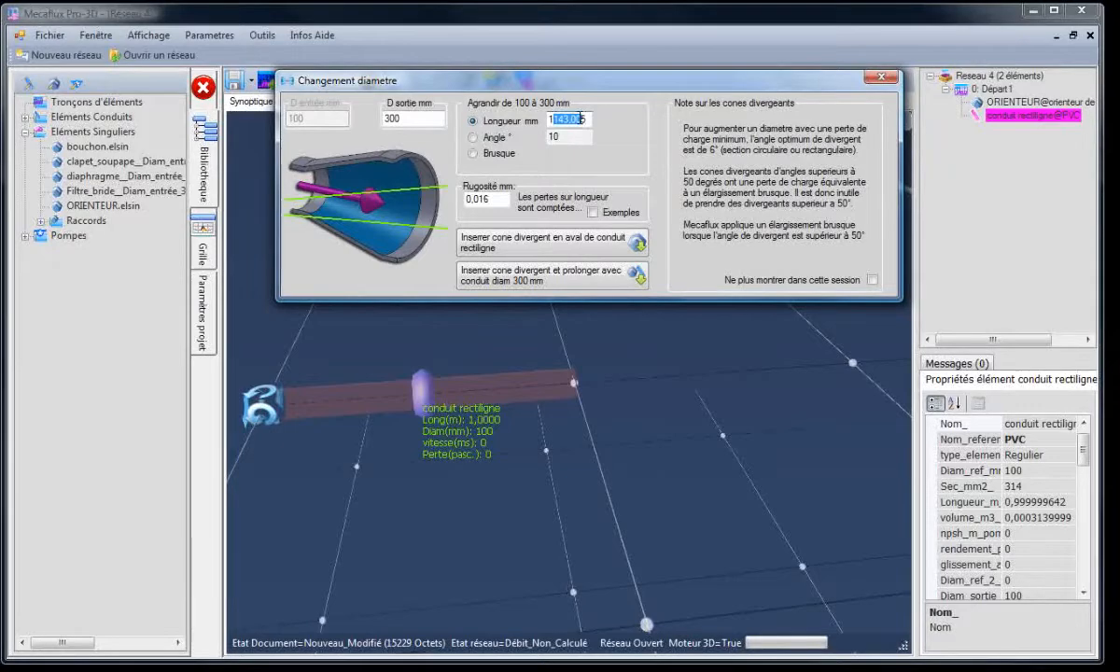
pyautogui.moveTo(551, 118); pyautogui.dragTo(609, 118)
pyautogui.write('000')
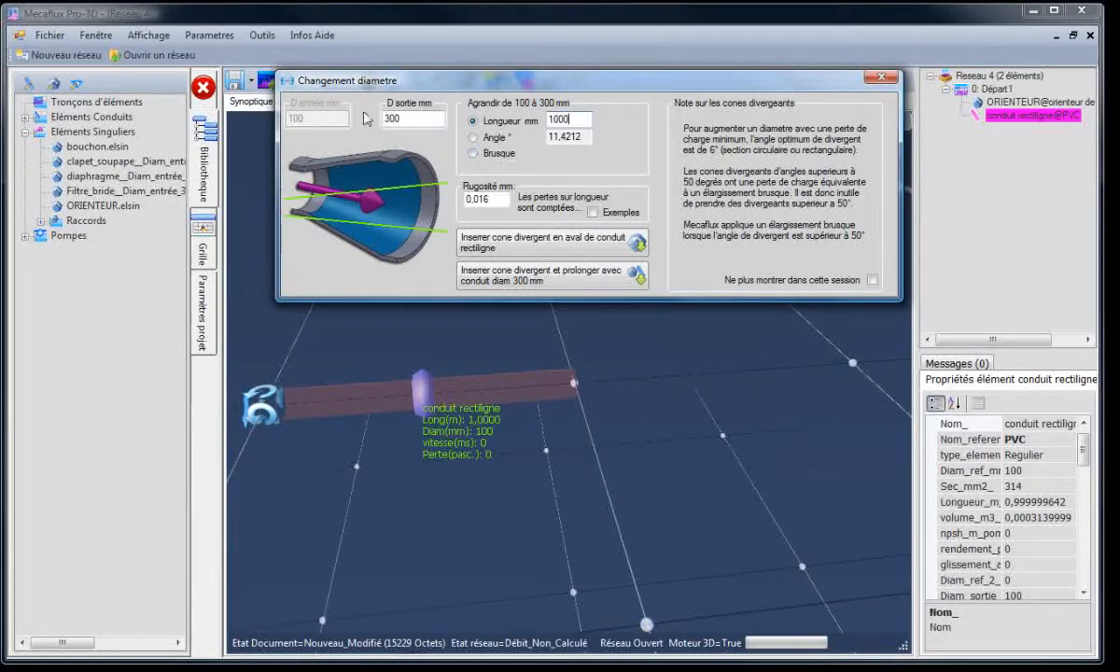
pyautogui.click(488, 151)
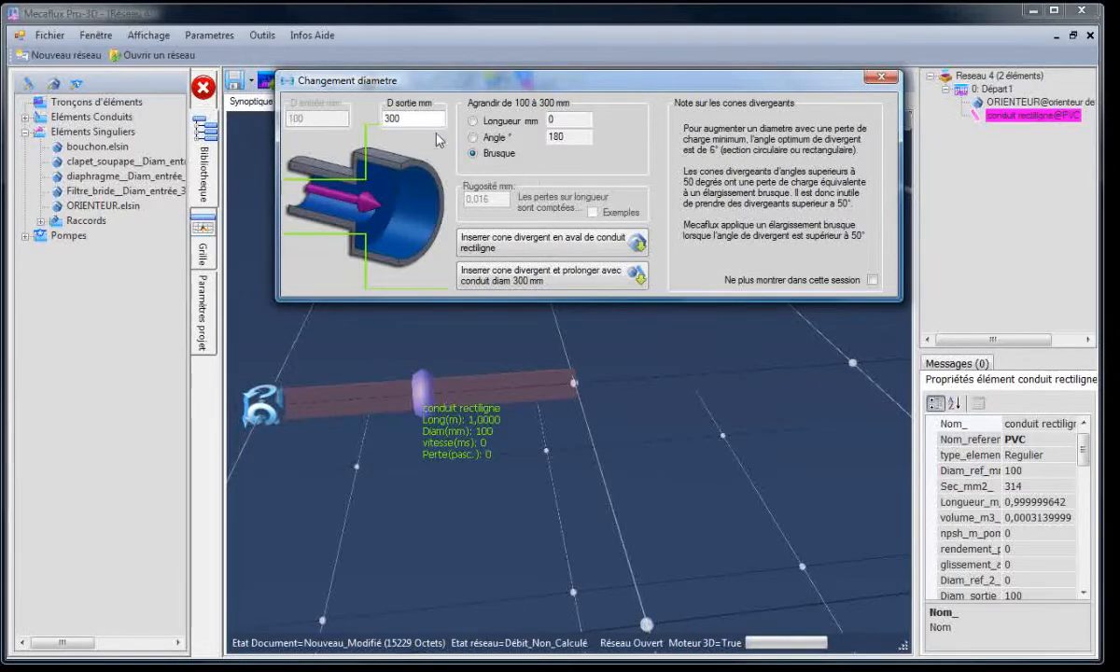
pyautogui.moveTo(445, 89); pyautogui.dragTo(440, 109)
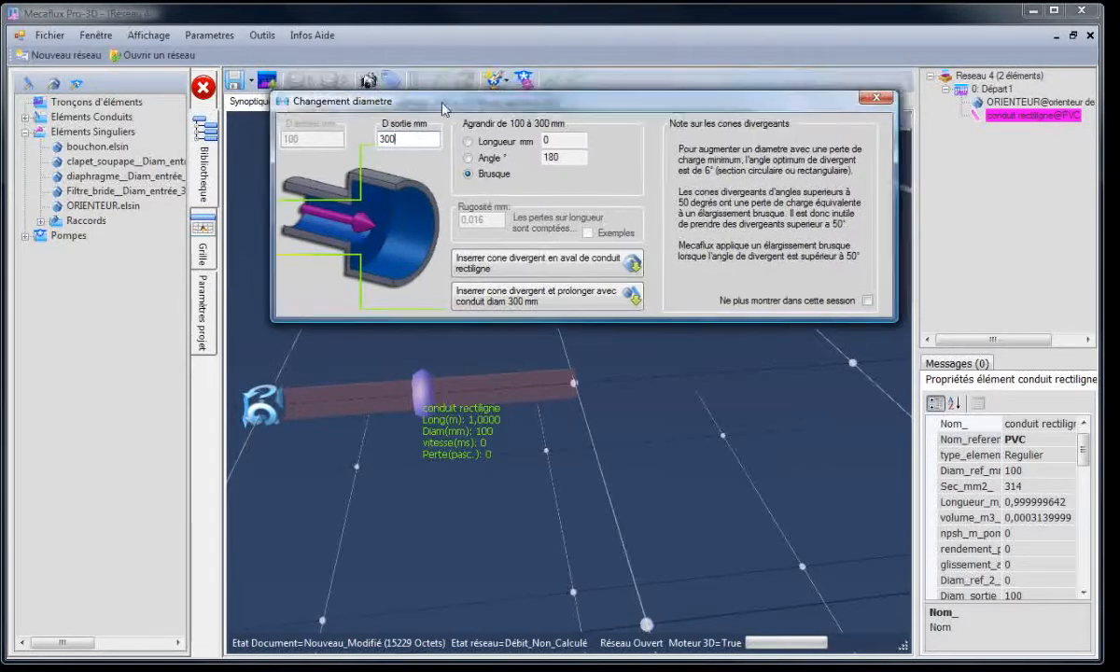
# Step: Set the outlet diameter to 50 mm and define the convergent cone by an angle of 10°
pyautogui.doubleClick(381, 138)
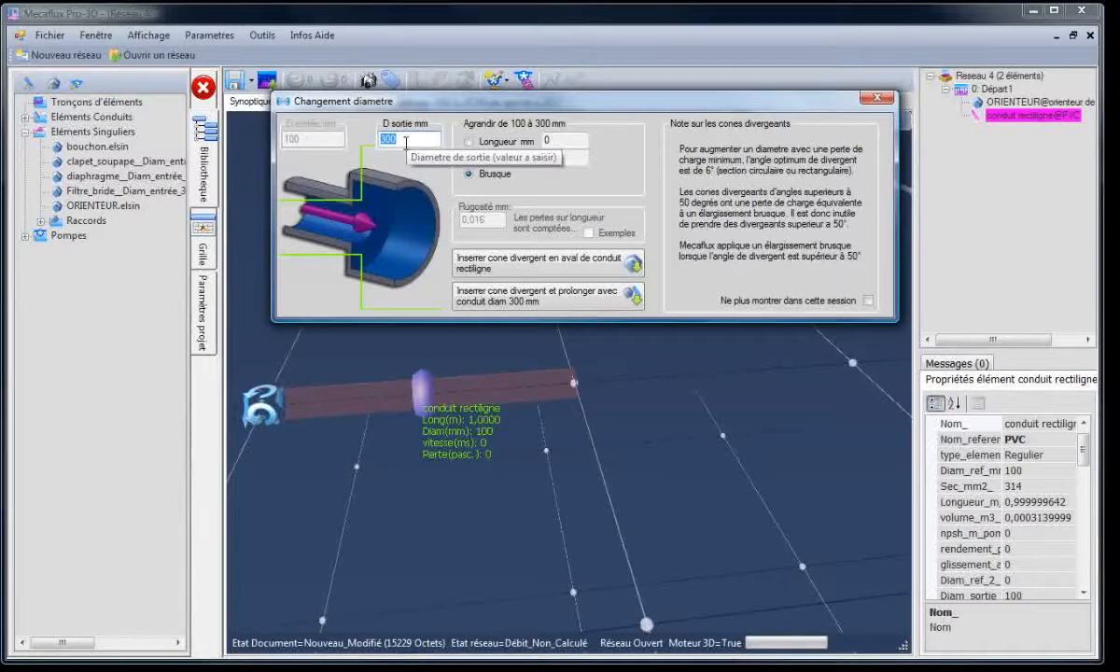
pyautogui.write('50')
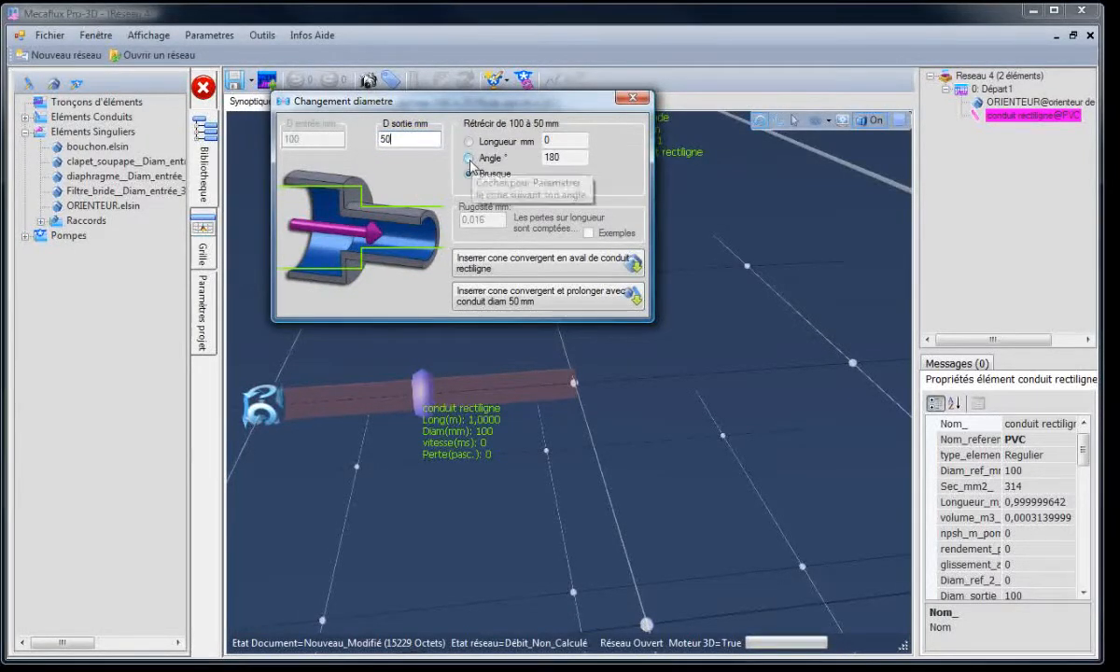
pyautogui.click(469, 159)
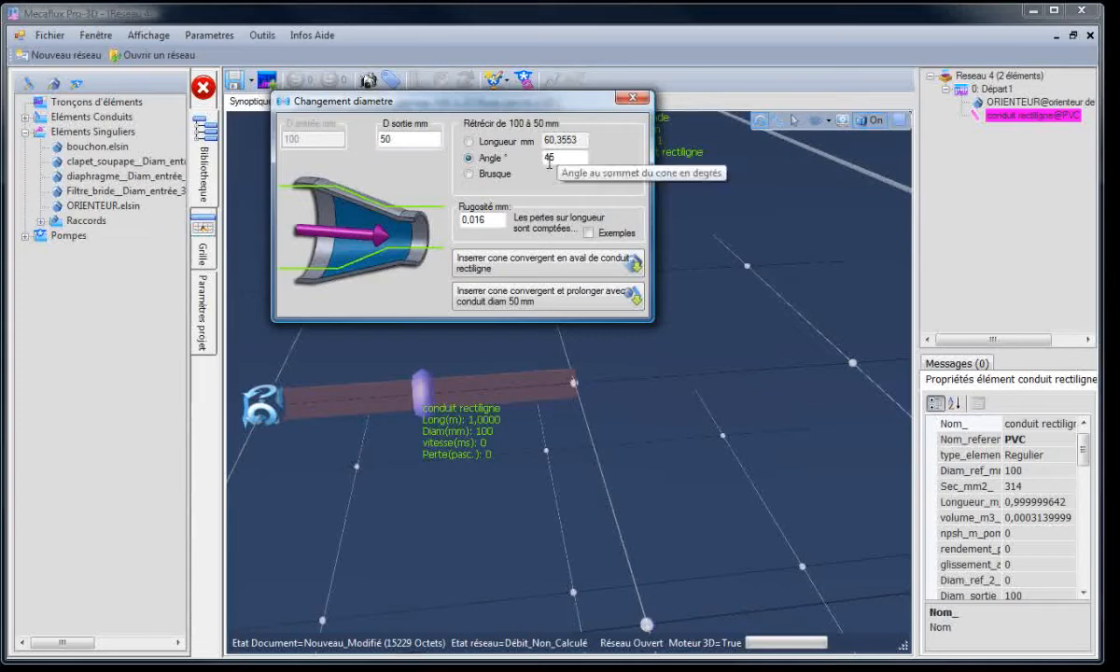
pyautogui.click(551, 160)
pyautogui.moveTo(555, 158); pyautogui.dragTo(523, 161)
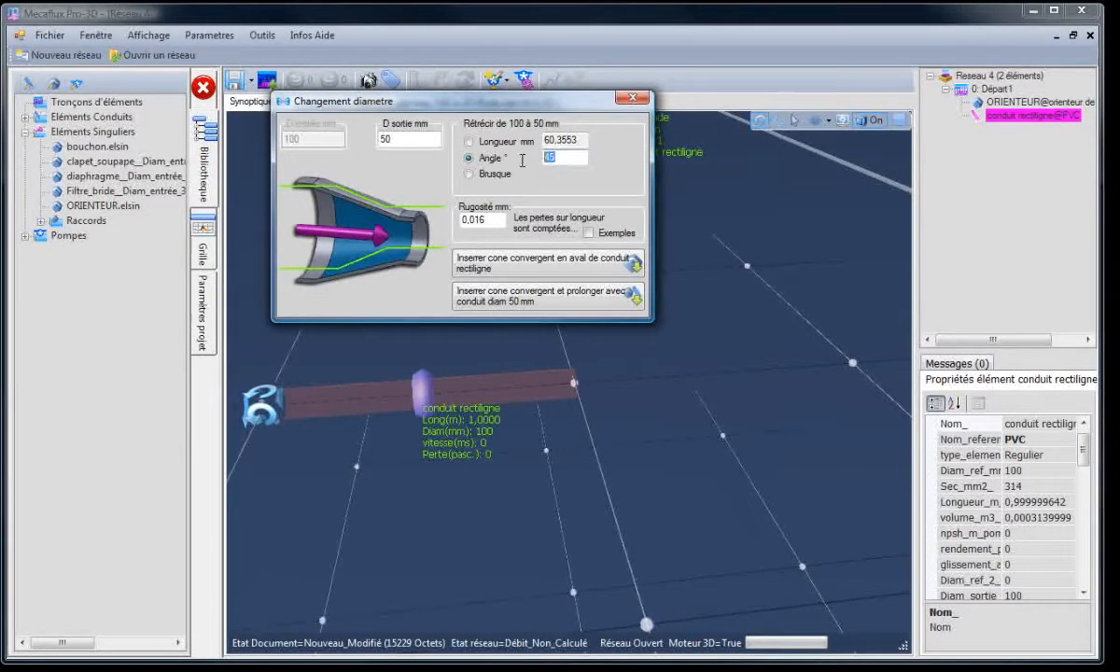
pyautogui.write('10')
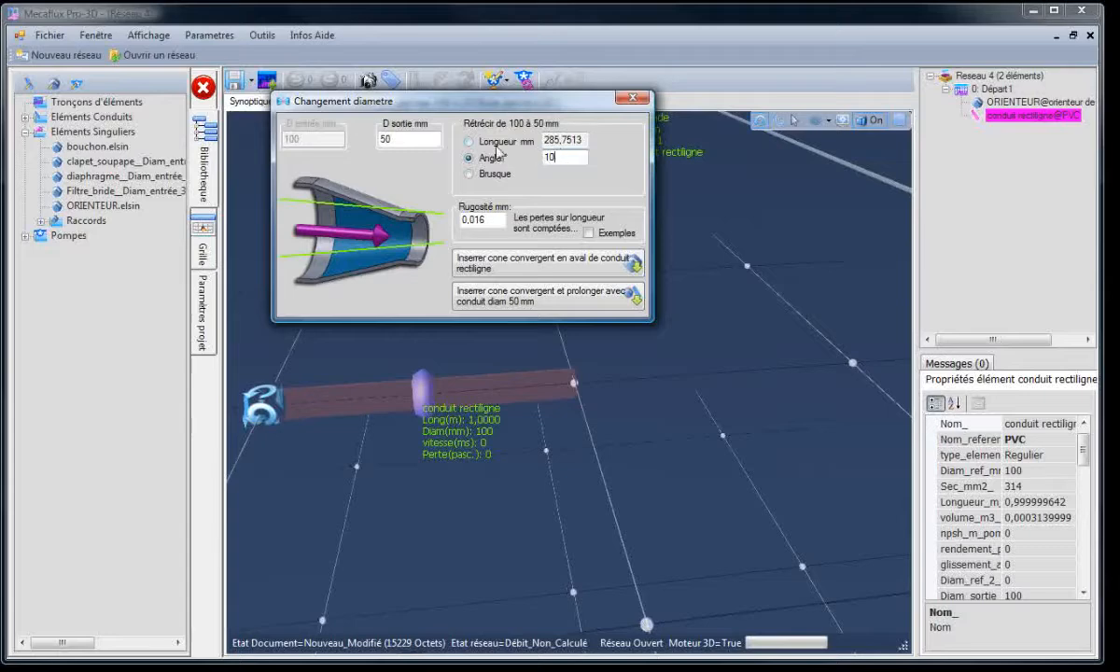
# Step: Set the cone's outlet diameter to 200 mm and display the roughness examples
pyautogui.moveTo(478, 105); pyautogui.dragTo(378, 94)
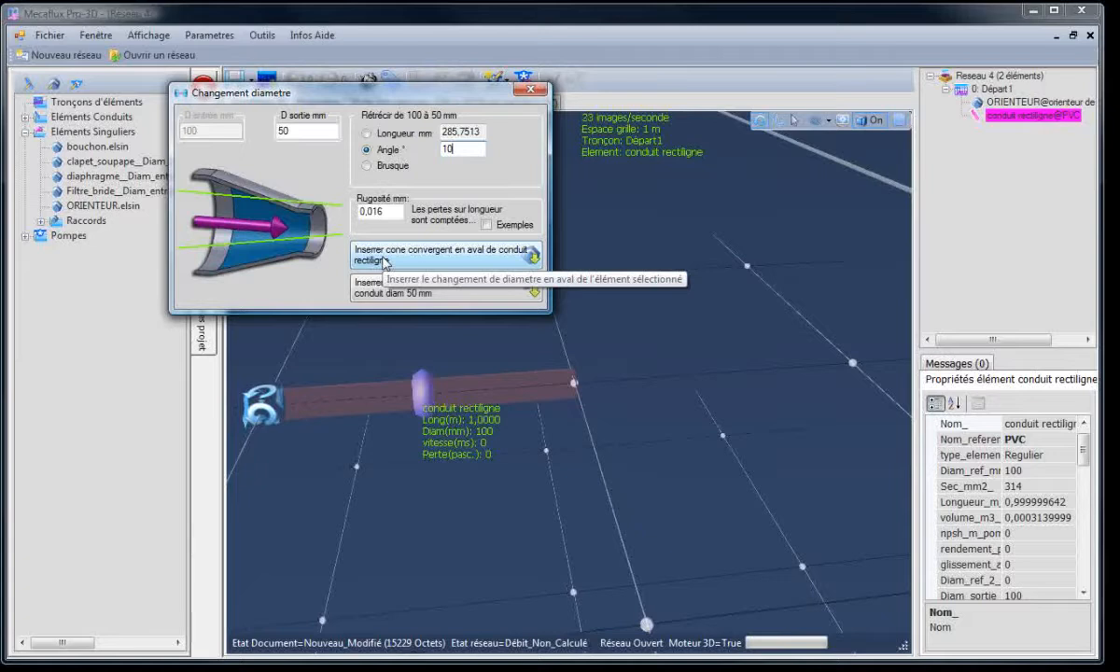
pyautogui.doubleClick(286, 130)
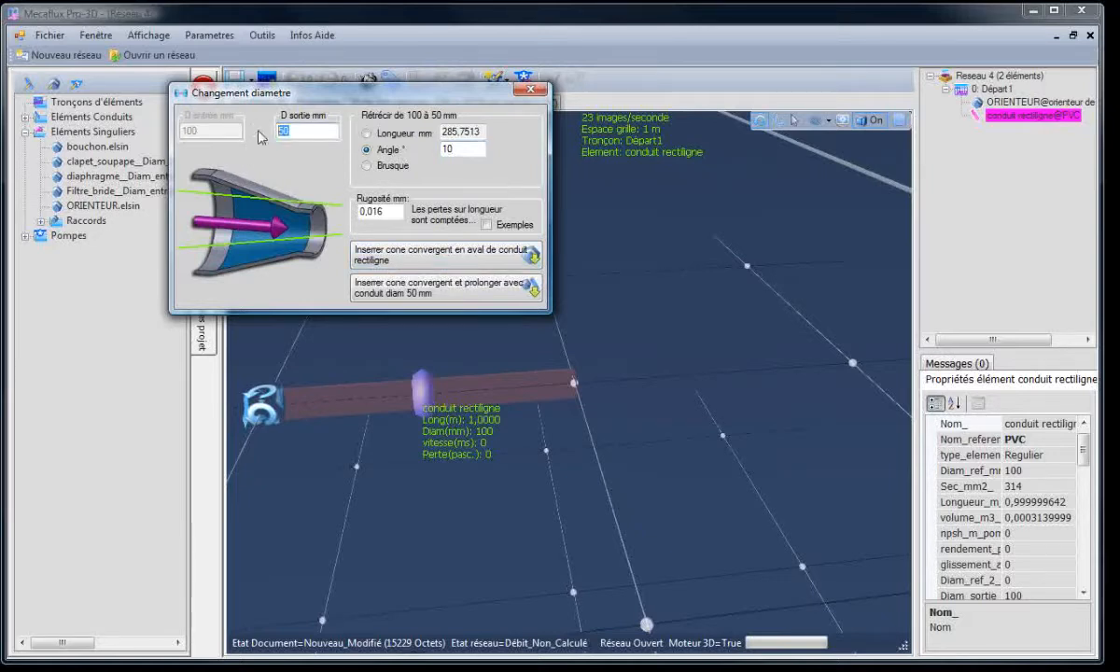
pyautogui.write('200')
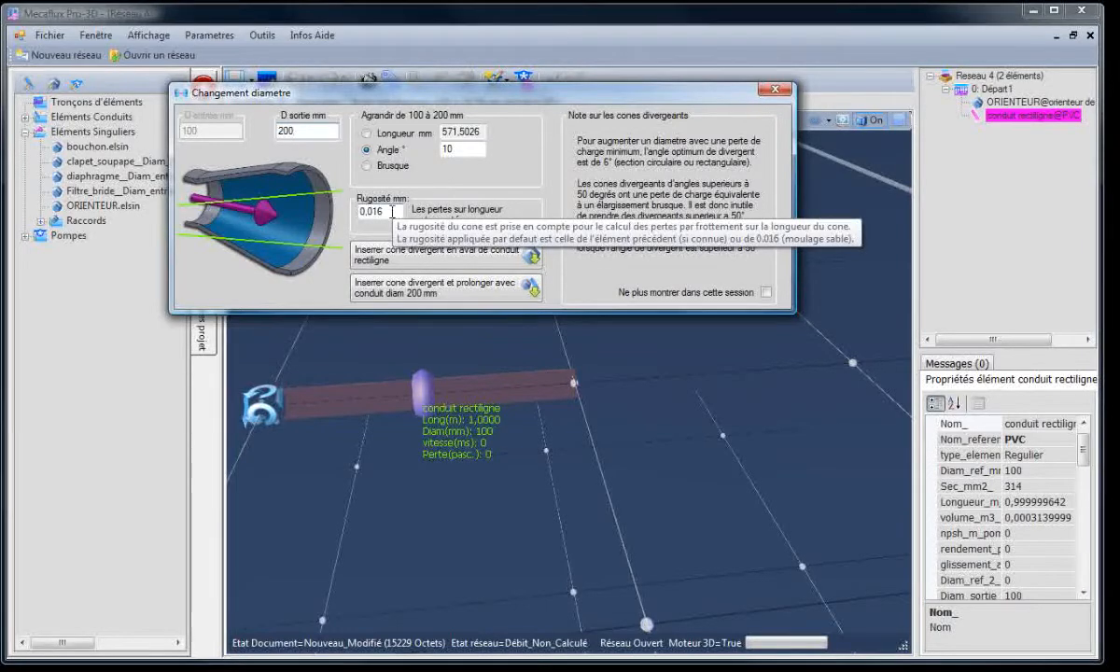
pyautogui.click(487, 225)
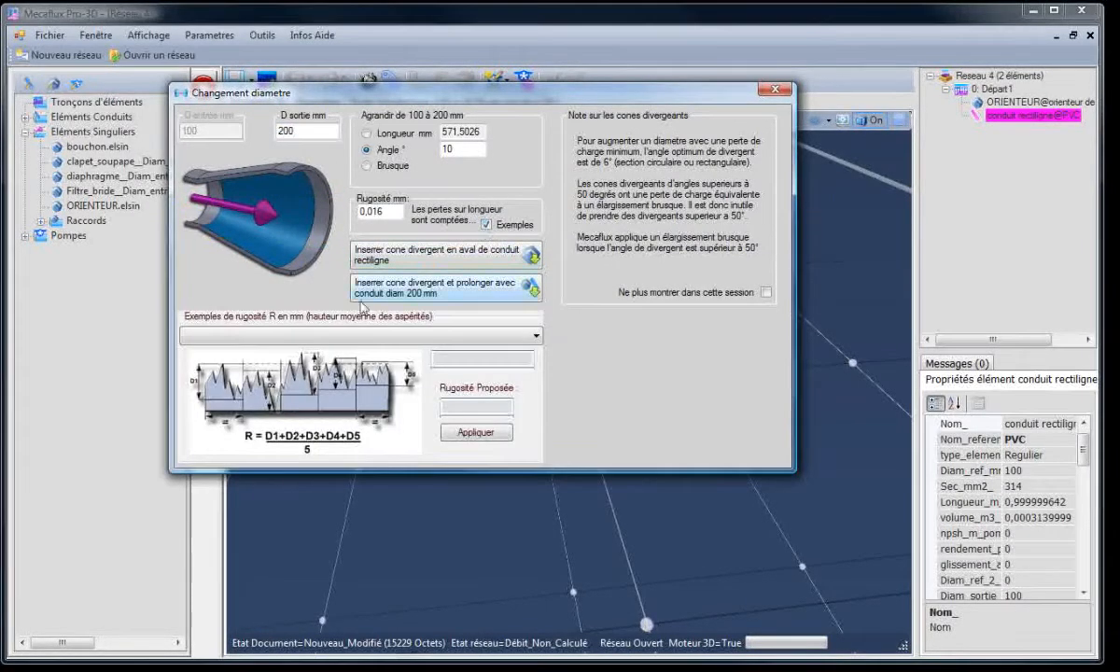
# Step: Browse the list of roughness examples for the cone without choosing one, and hide the examples
pyautogui.click(434, 335)
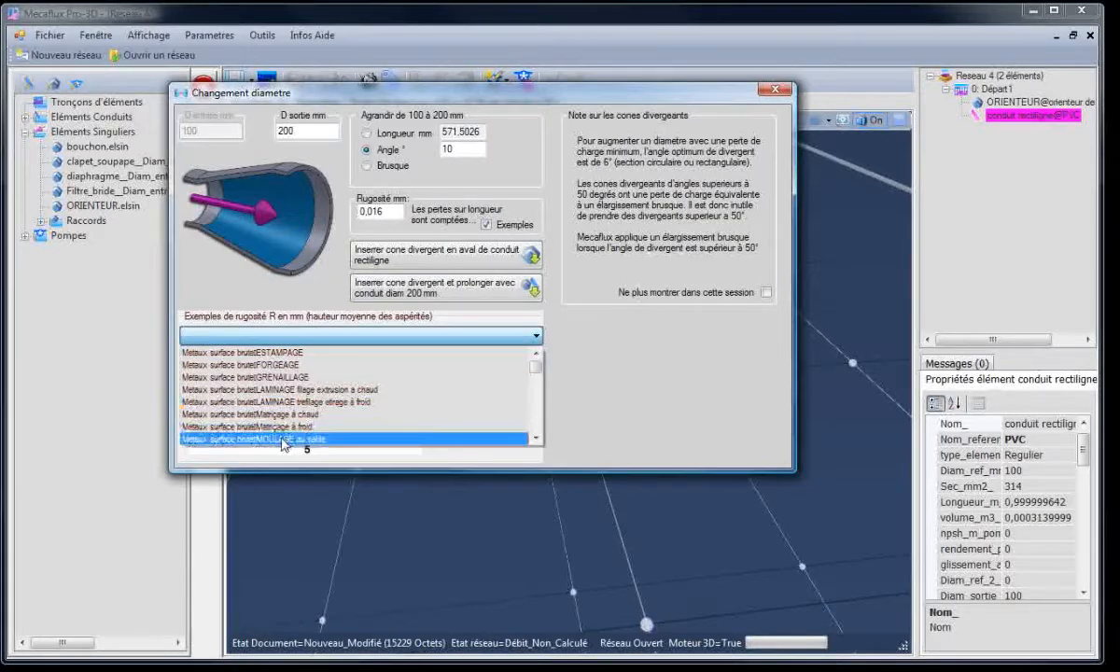
pyautogui.click(464, 333)
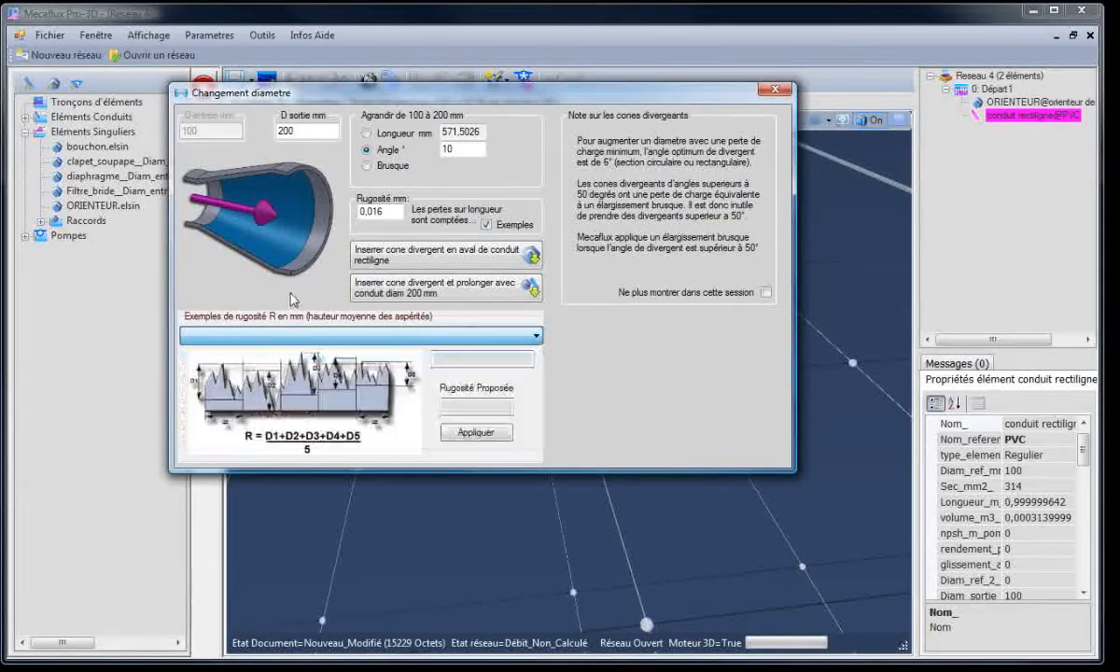
pyautogui.click(509, 336)
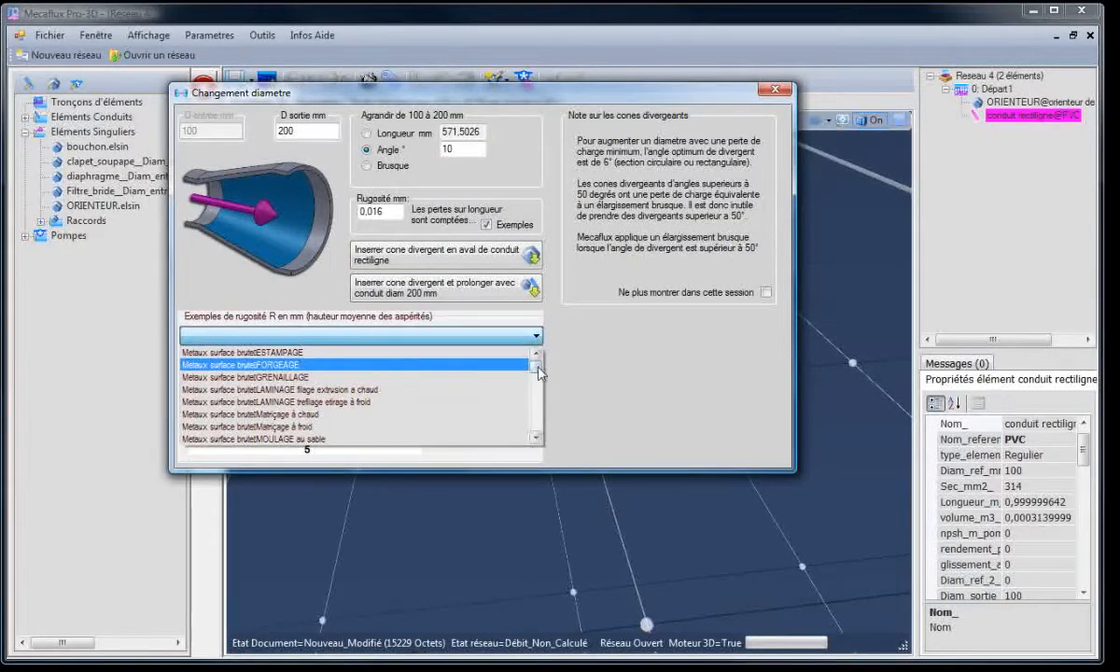
pyautogui.click(536, 390)
pyautogui.moveTo(537, 390); pyautogui.dragTo(535, 392)
pyautogui.click(501, 359)
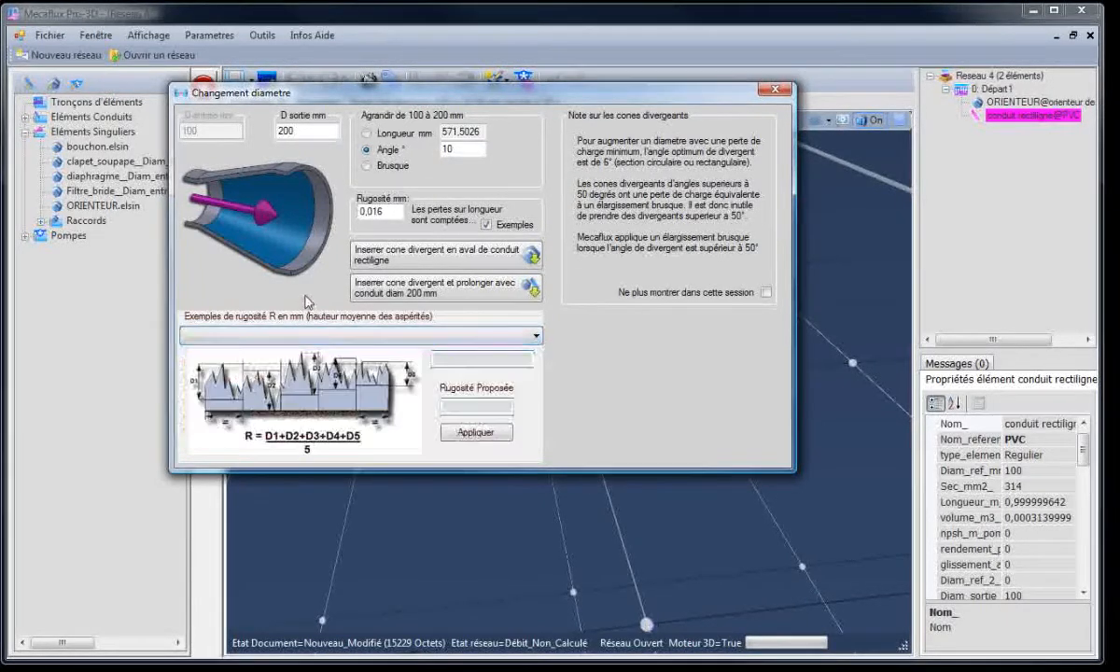
pyautogui.click(486, 225)
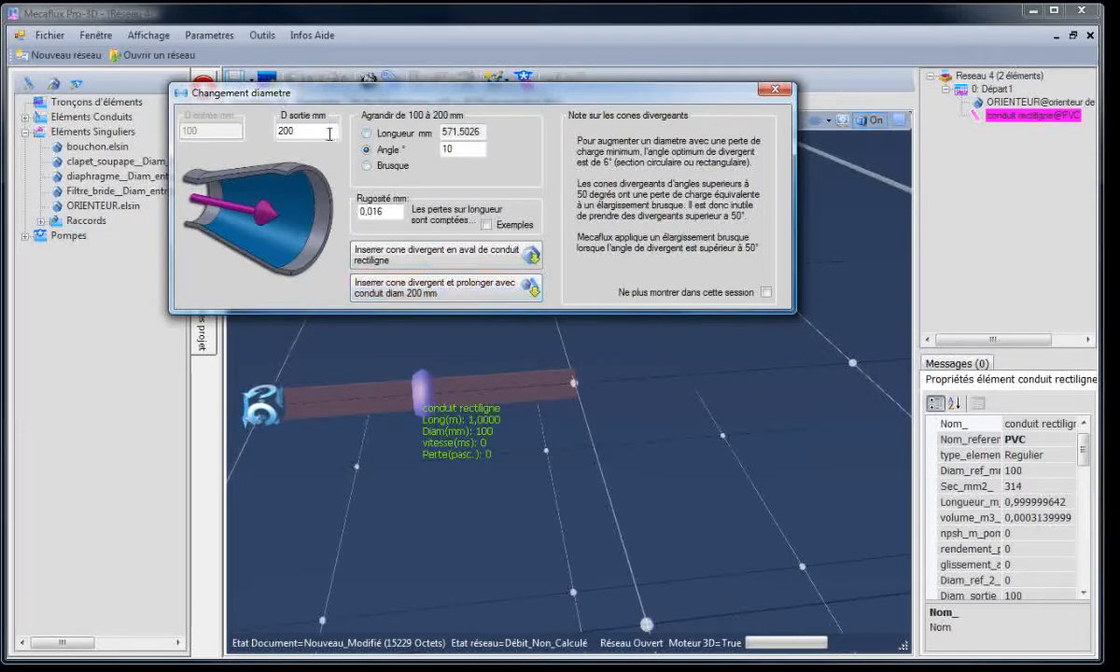
# Step: Try divergence angles of 50° and 51° for the enlargement from 100 to 200 mm
pyautogui.moveTo(455, 148); pyautogui.dragTo(420, 157)
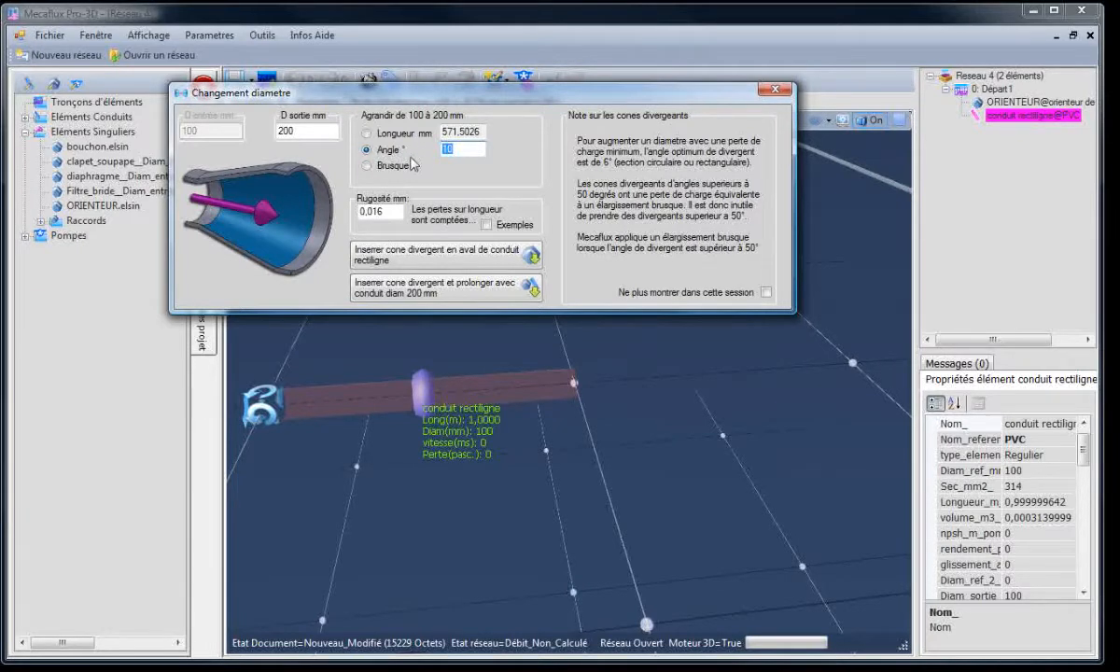
pyautogui.write('50')
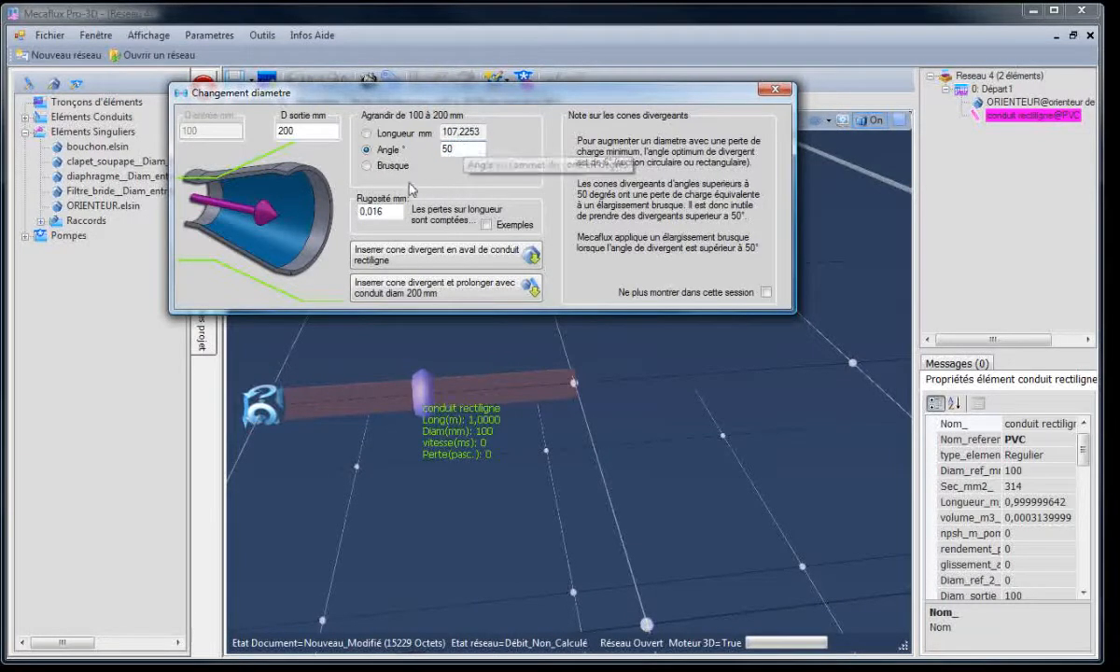
pyautogui.press('BackSpace')
pyautogui.write('1')
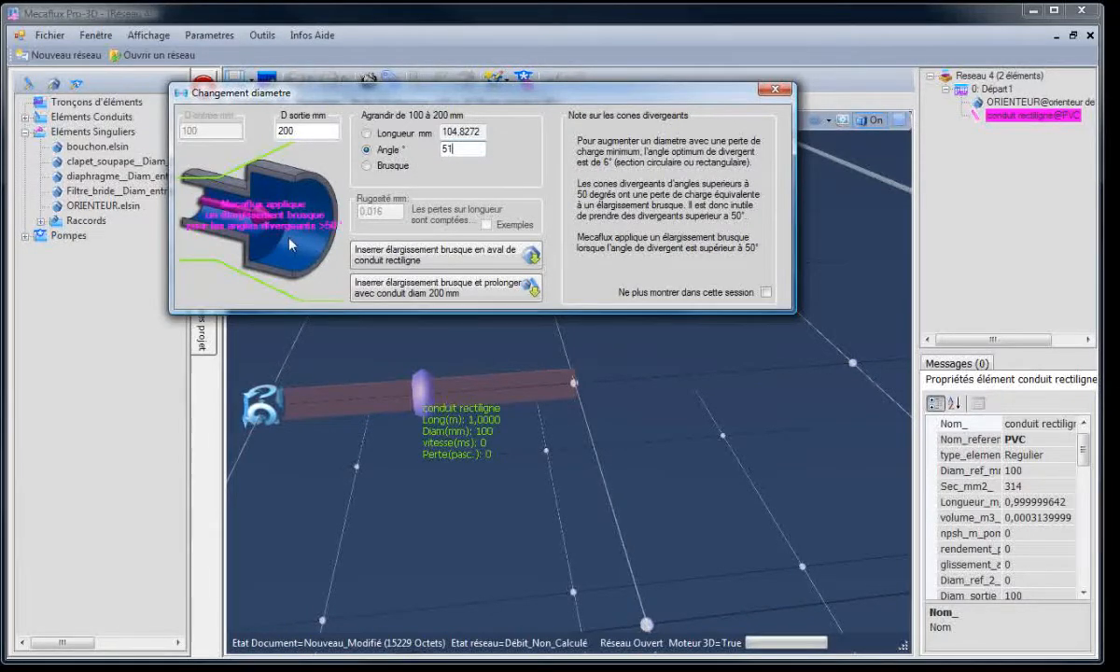
# Step: Set the divergent cone's angle to 10° and insert it extended by a 200 mm diameter conduit
pyautogui.doubleClick(442, 149)
pyautogui.write('10')
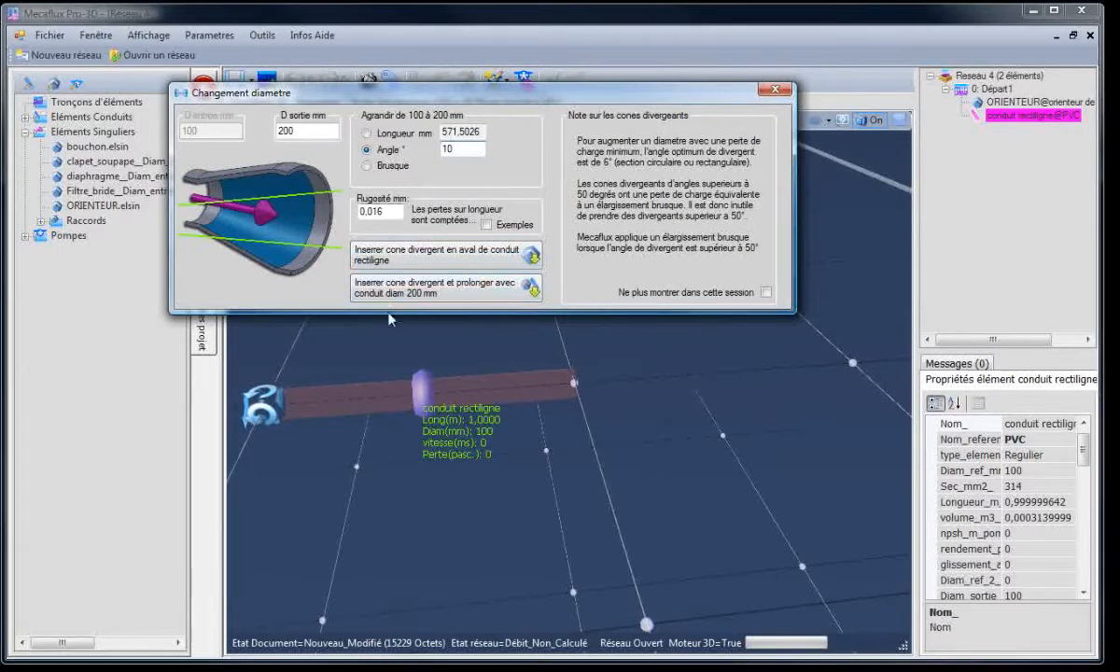
pyautogui.click(457, 296)
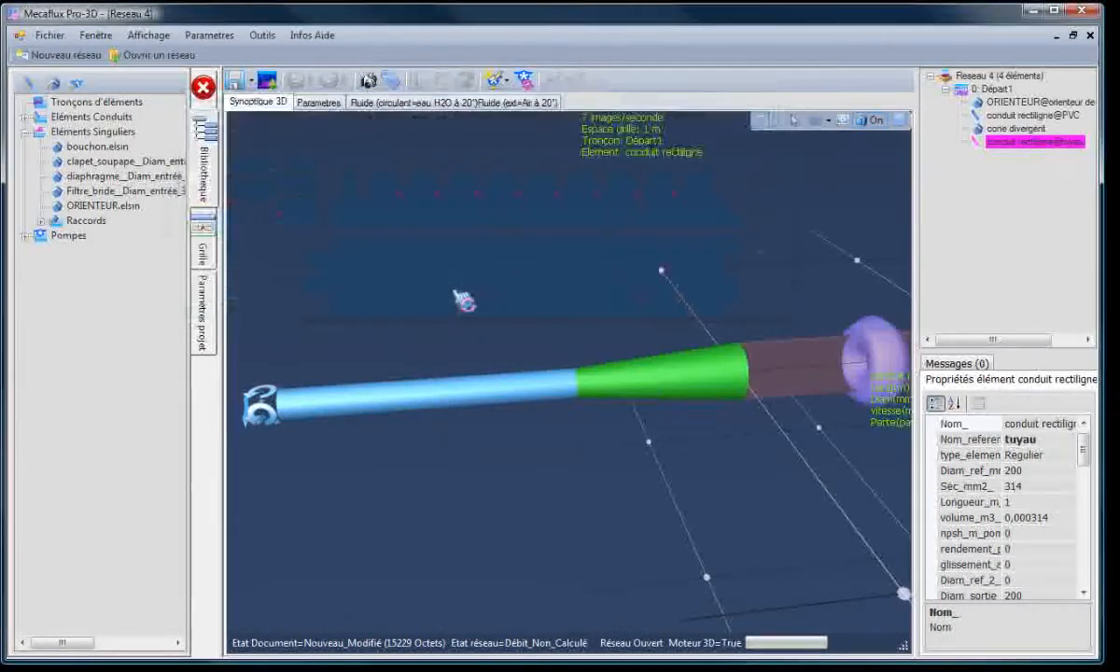
# Step: Create a 135° separation at the outlet of the 200 mm conduit that follows the divergent cone
pyautogui.moveTo(681, 514); pyautogui.dragTo(612, 450)
pyautogui.click(620, 343)
pyautogui.click(825, 414)
pyautogui.scroll(-5, 840, 396)
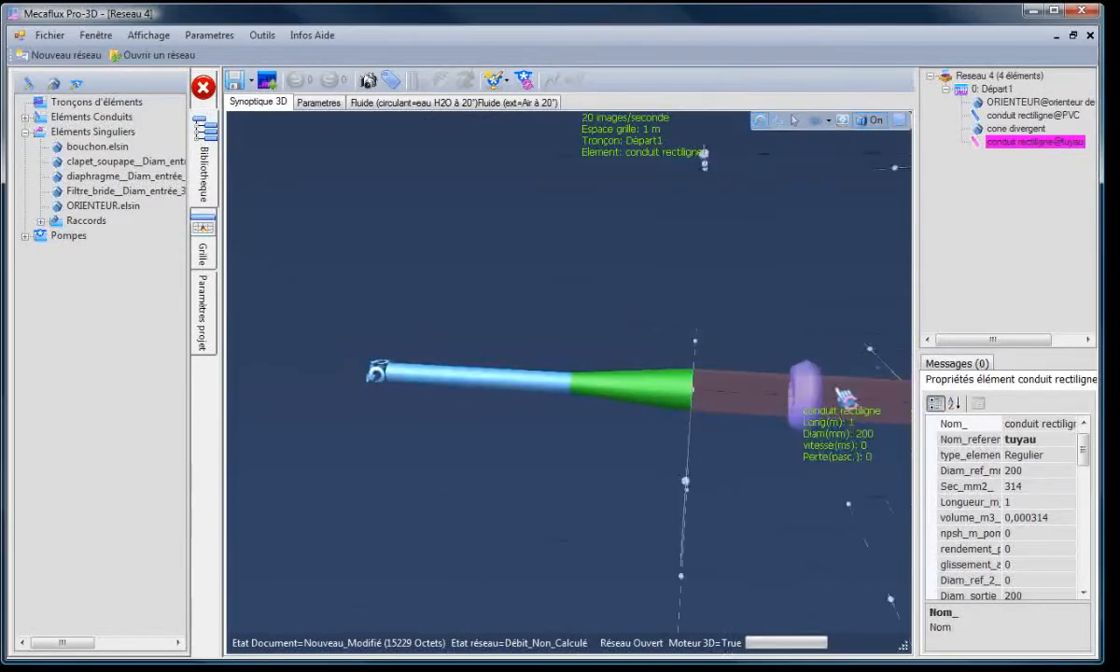
pyautogui.moveTo(843, 394); pyautogui.dragTo(785, 443)
pyautogui.doubleClick(1031, 142)
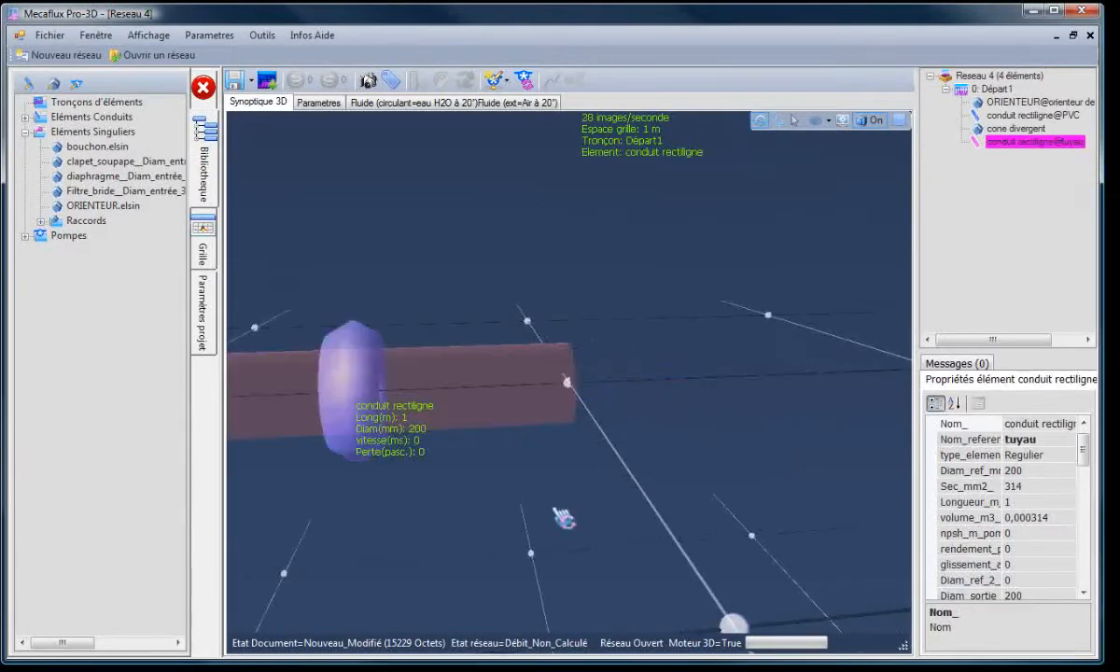
pyautogui.moveTo(563, 517); pyautogui.dragTo(589, 464)
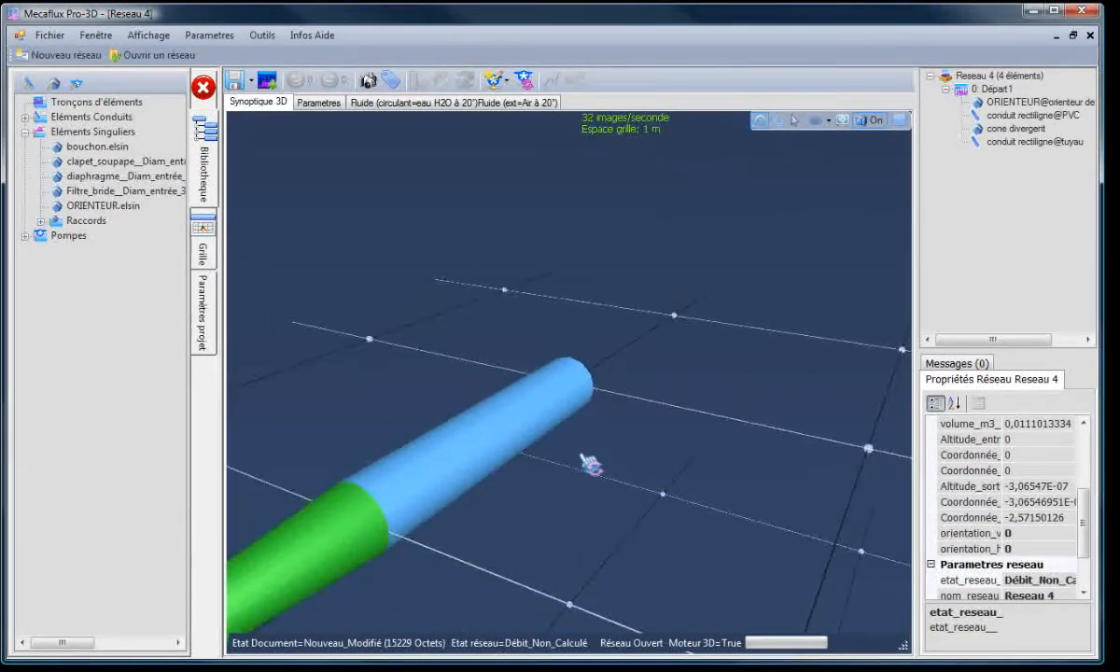
pyautogui.rightClick(571, 377)
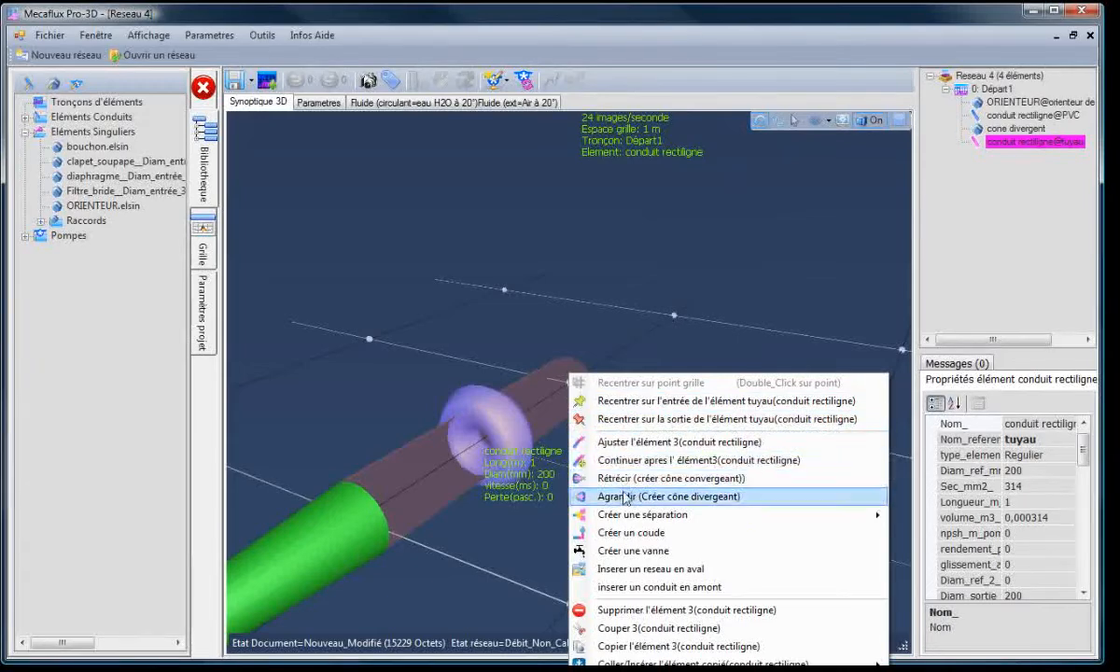
pyautogui.moveTo(616, 517)
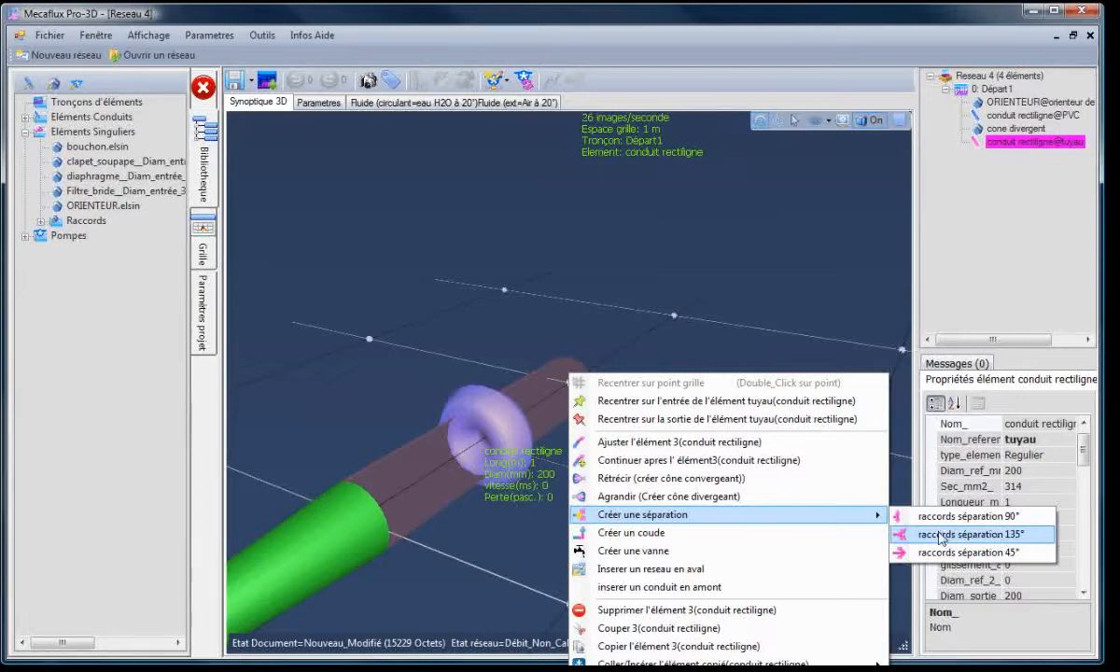
pyautogui.click(948, 536)
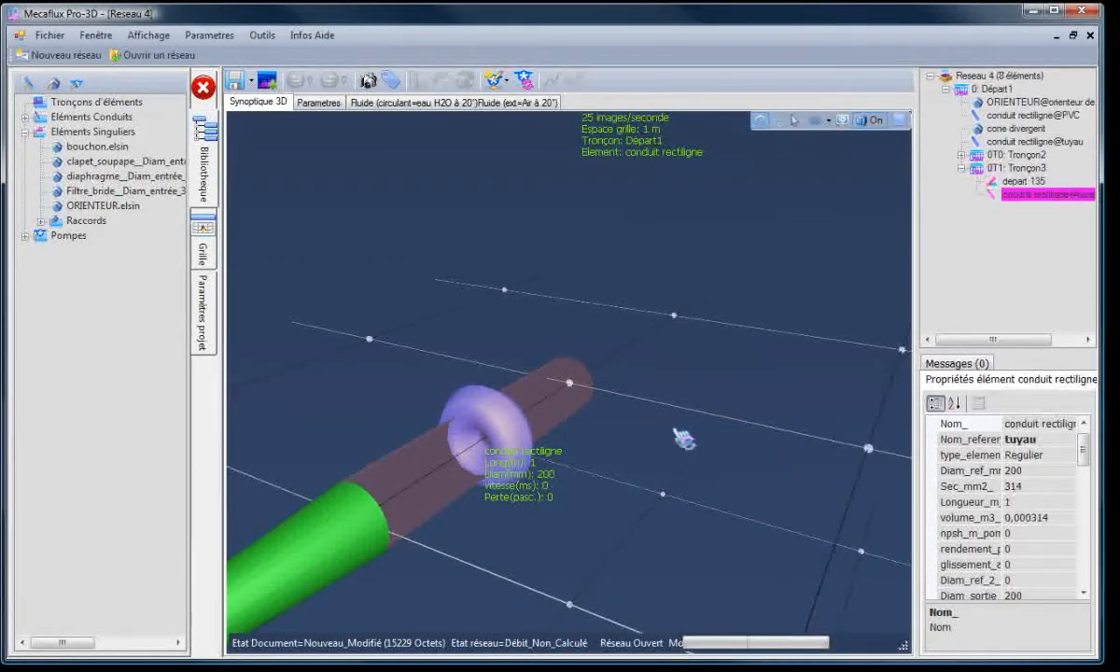
# Step: Examine the separation's two branches, Tronçon2 and Tronçon3, with their 135° departures and straight conduits in the network tree and 3D model
pyautogui.moveTo(578, 518); pyautogui.dragTo(482, 483)
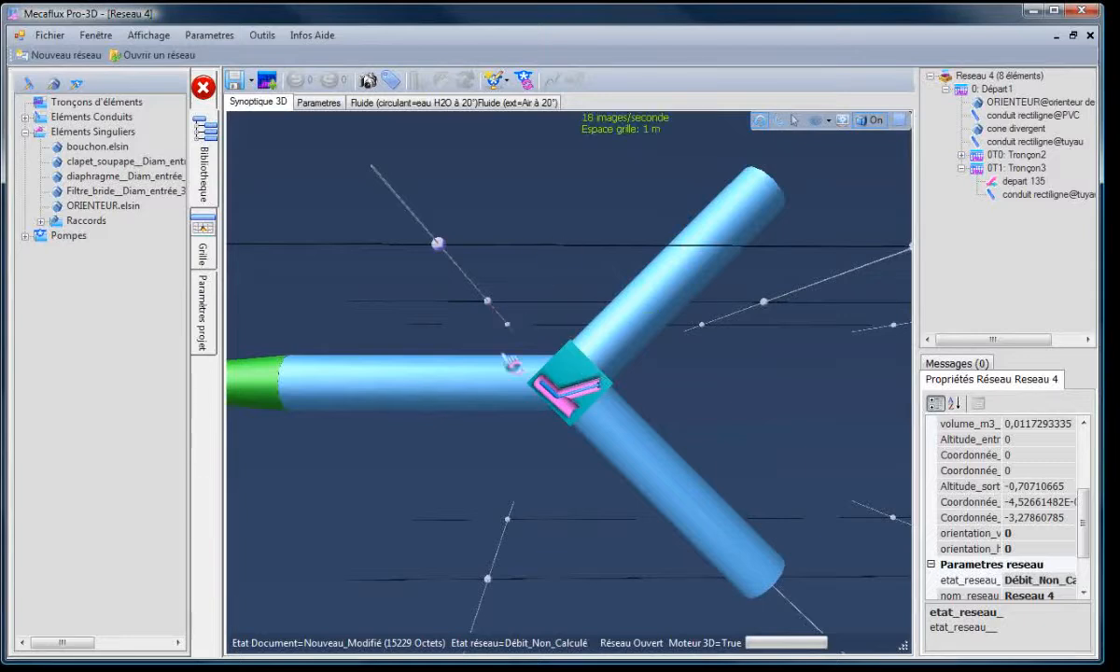
pyautogui.moveTo(764, 326); pyautogui.dragTo(809, 359)
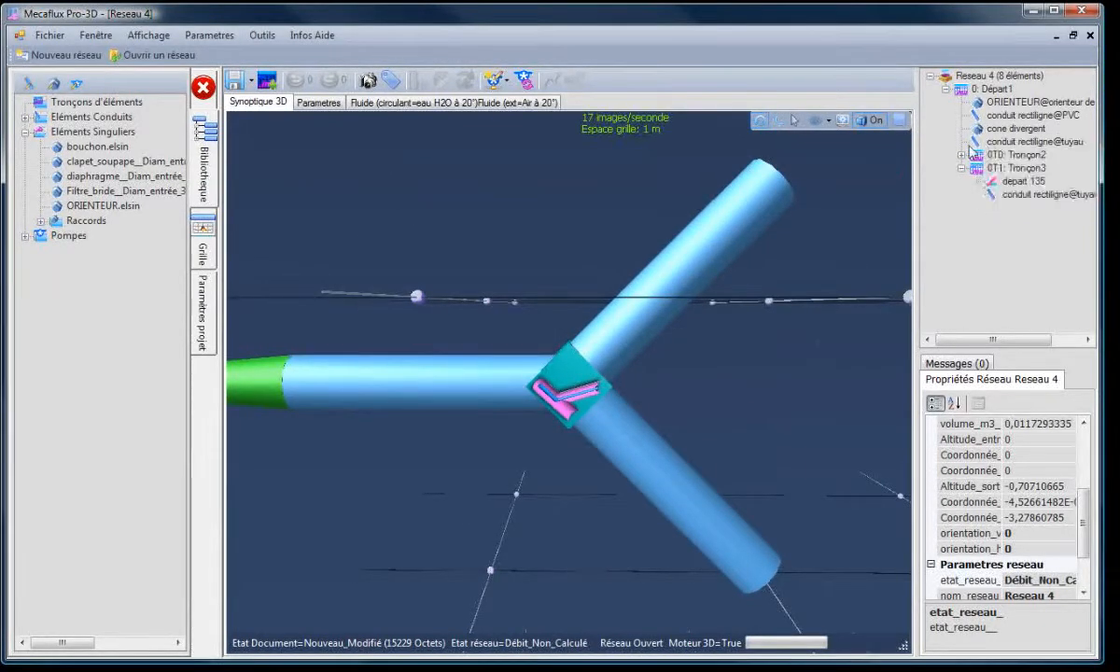
pyautogui.moveTo(973, 110)
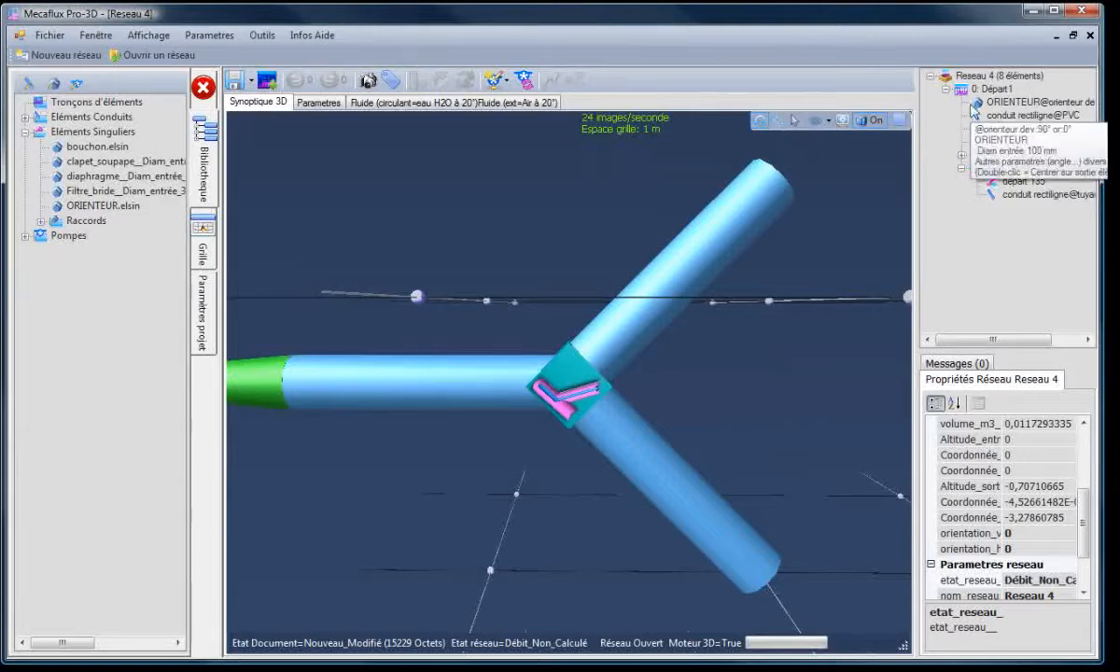
pyautogui.click(962, 155)
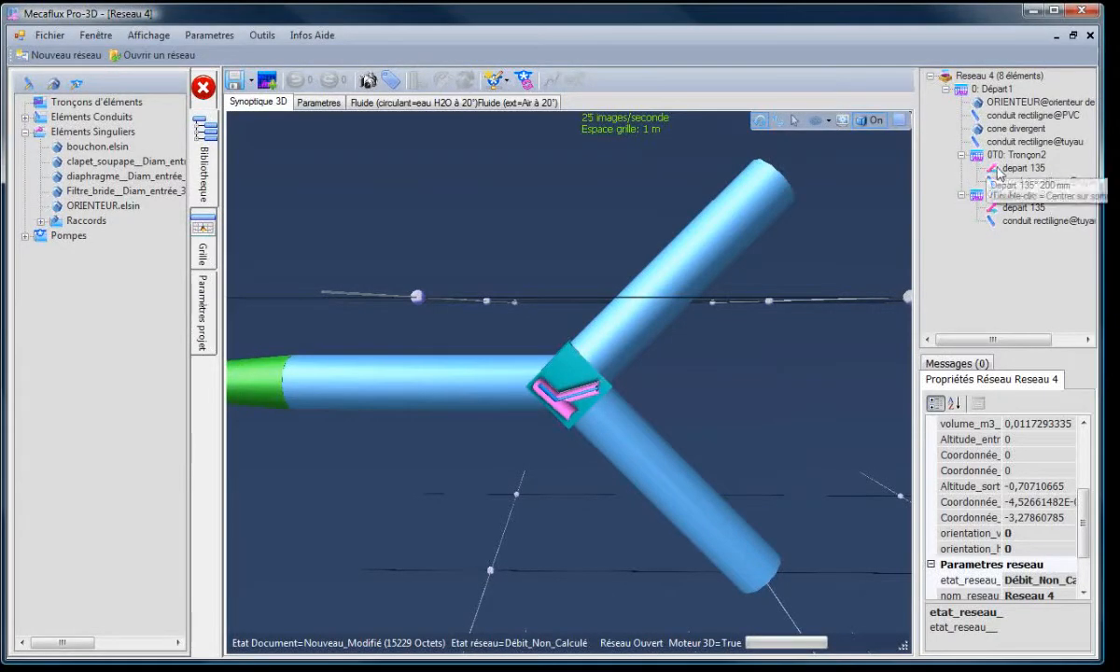
pyautogui.click(1008, 183)
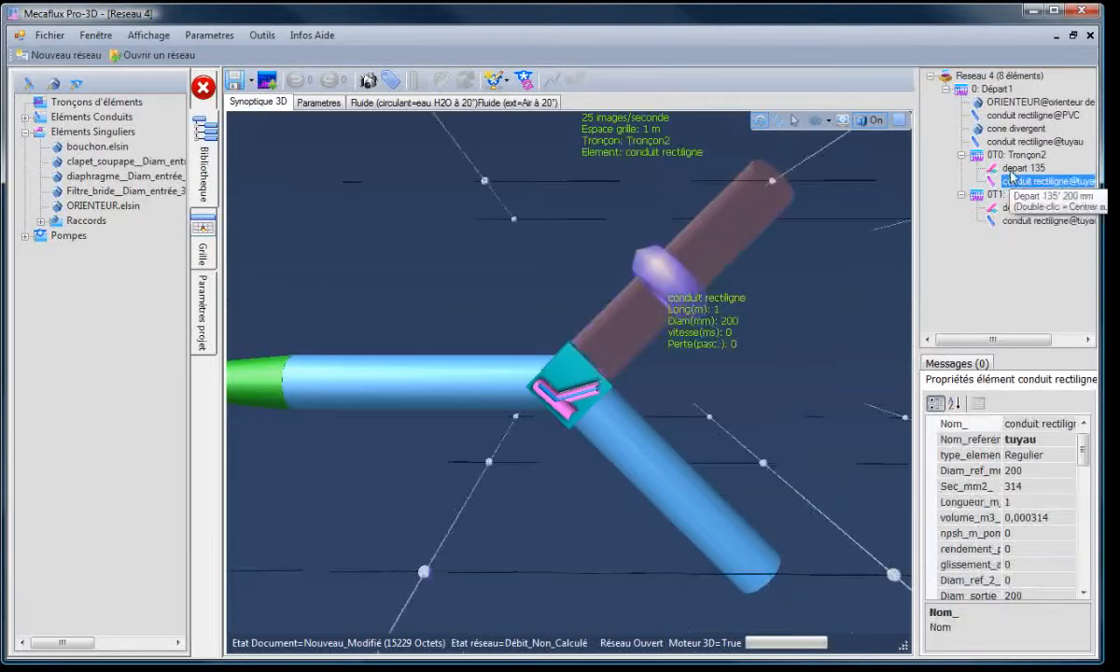
pyautogui.click(682, 439)
pyautogui.moveTo(500, 505); pyautogui.dragTo(535, 518)
pyautogui.moveTo(642, 422); pyautogui.dragTo(726, 398)
pyautogui.moveTo(560, 529); pyautogui.dragTo(615, 538)
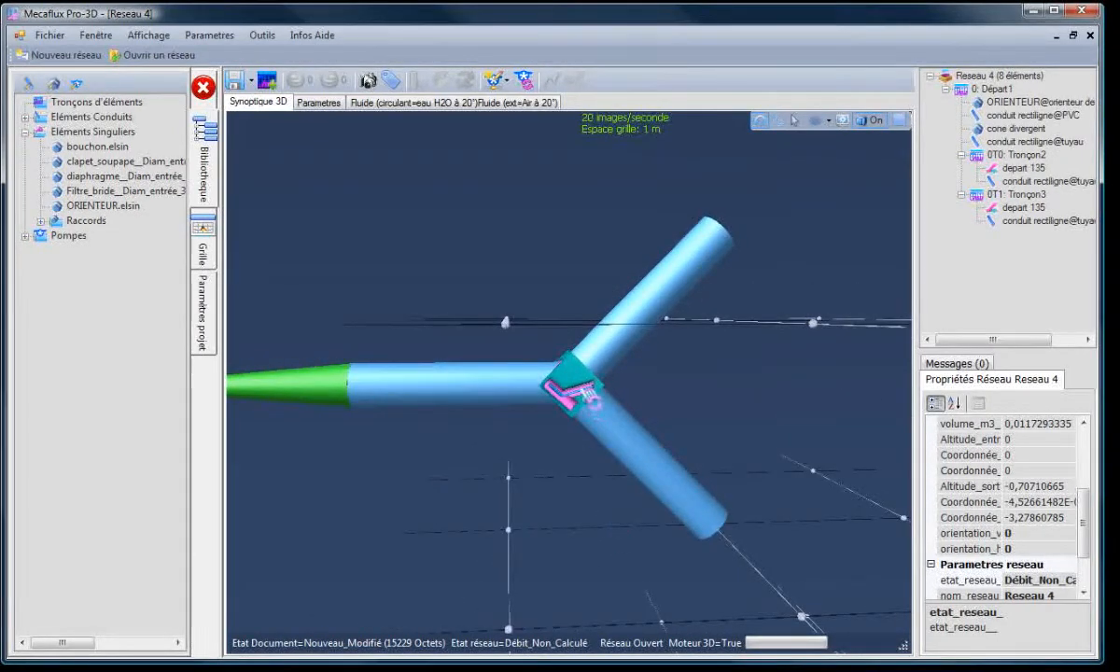
pyautogui.click(1024, 208)
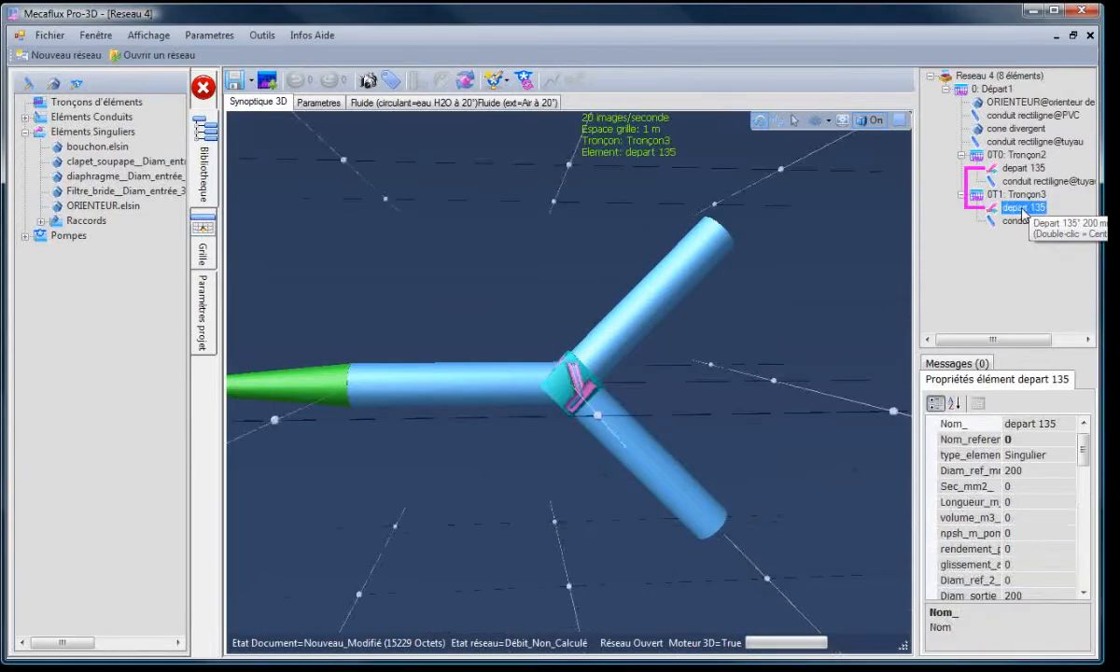
pyautogui.click(689, 397)
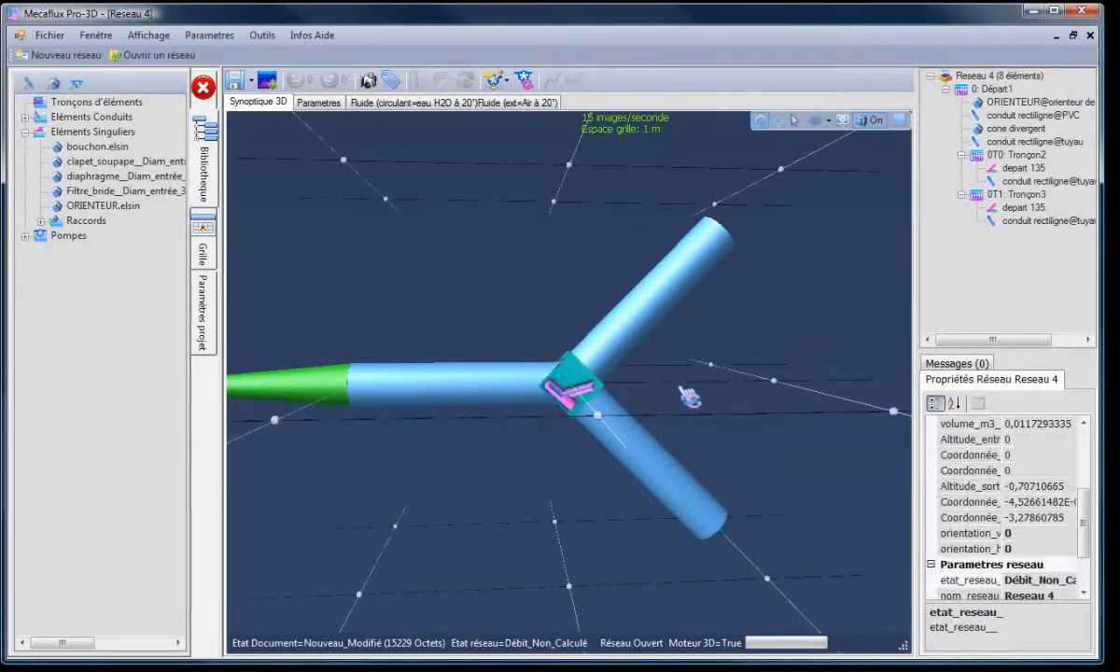
# Step: Adjust the straight conduit of Tronçon2 so its outlet lies at X 1, Y -2.5715 and altitude 0 m
pyautogui.moveTo(530, 516); pyautogui.dragTo(591, 536)
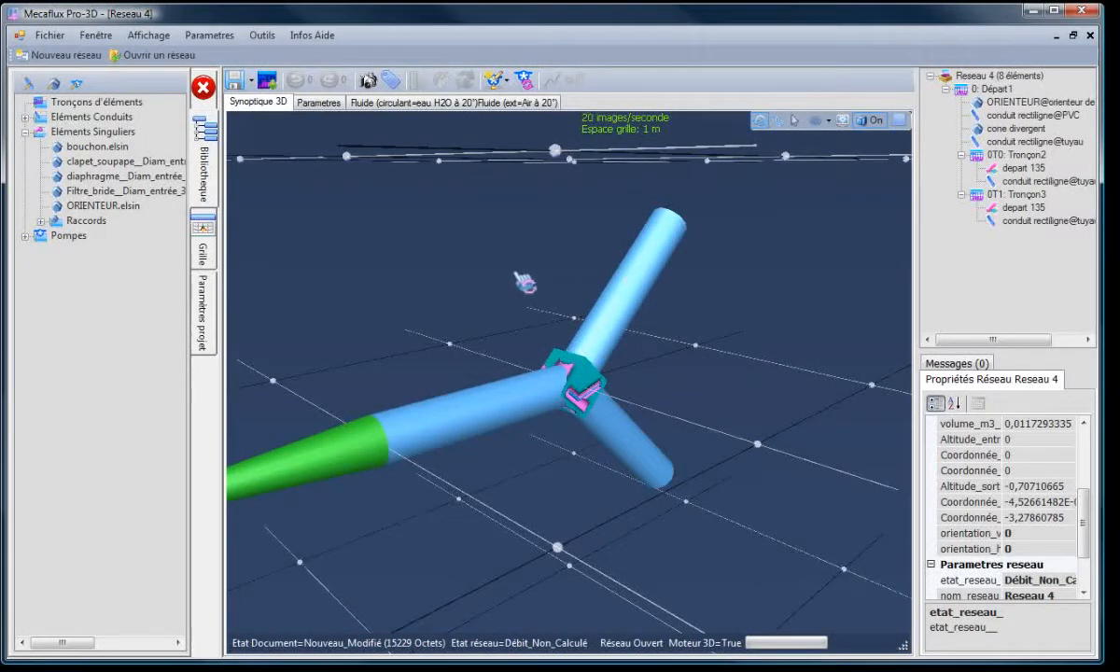
pyautogui.rightClick(649, 280)
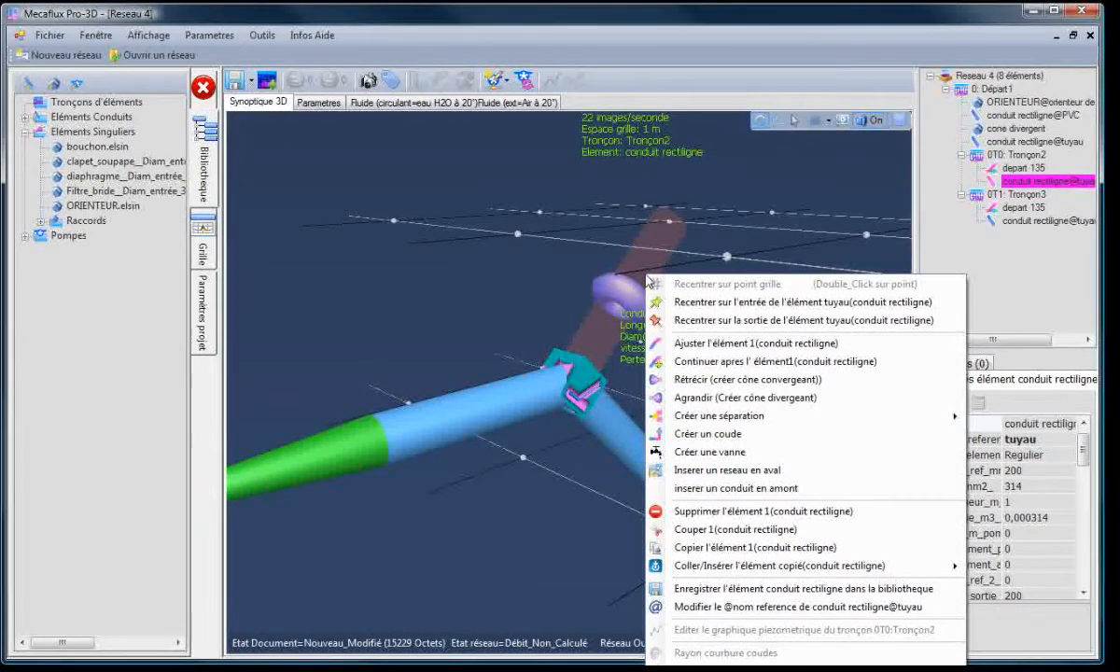
pyautogui.click(712, 344)
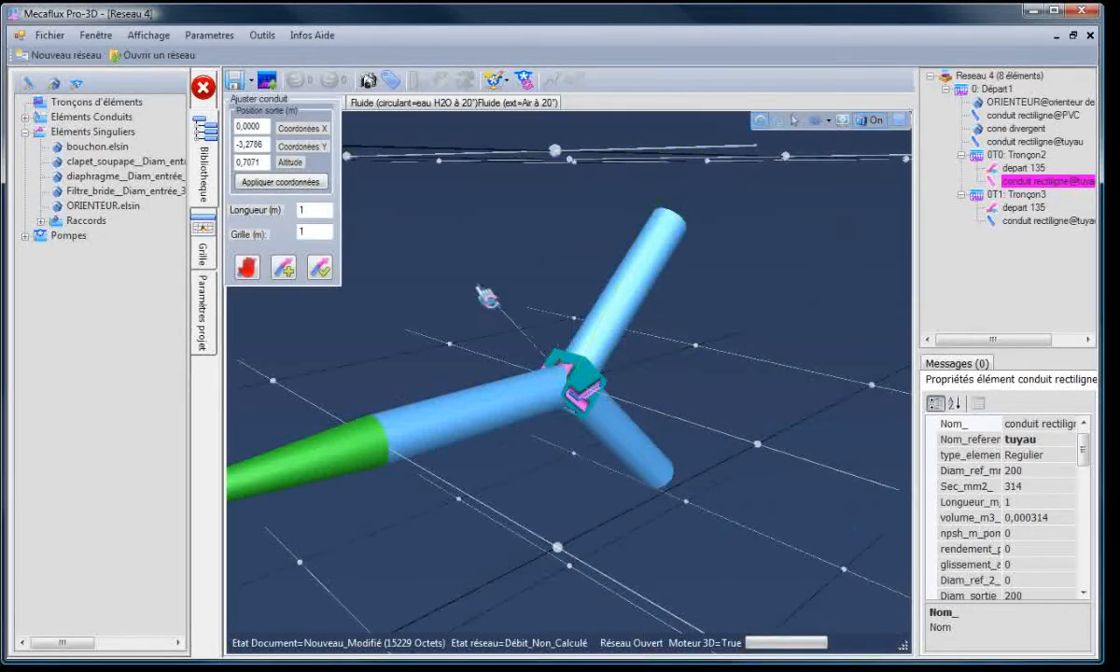
pyautogui.click(452, 345)
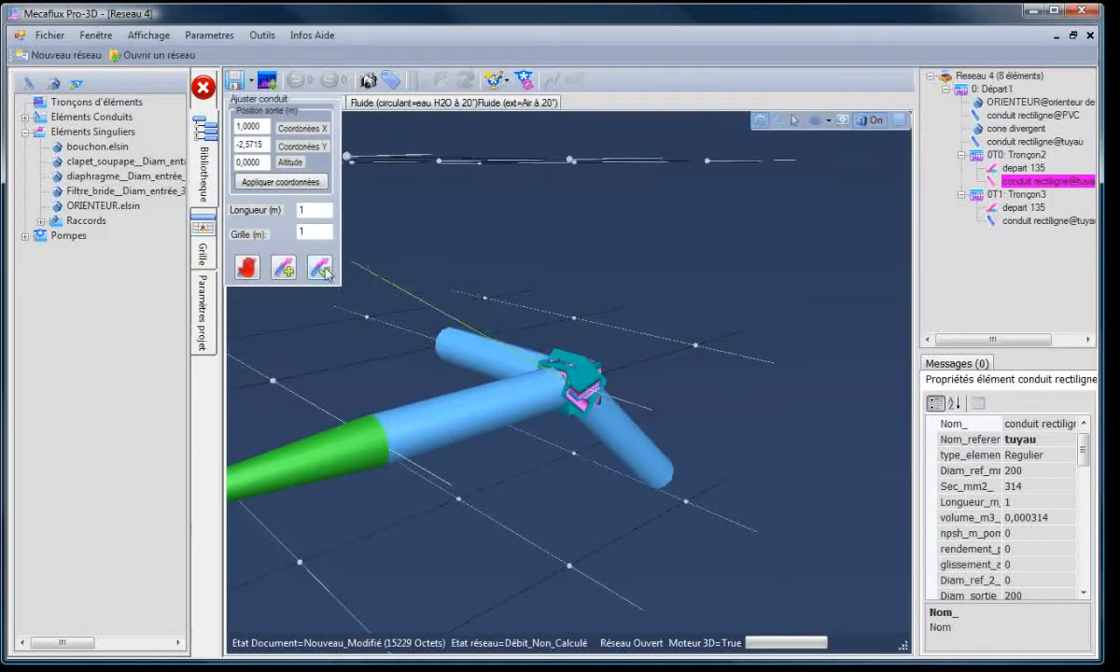
pyautogui.click(321, 268)
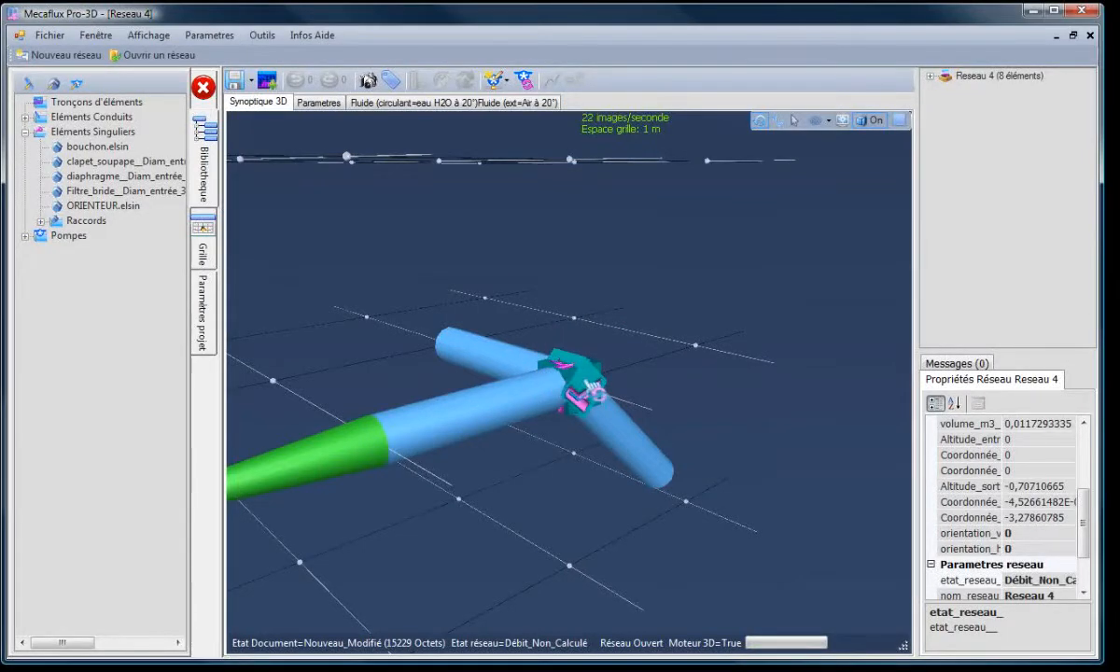
pyautogui.click(592, 393)
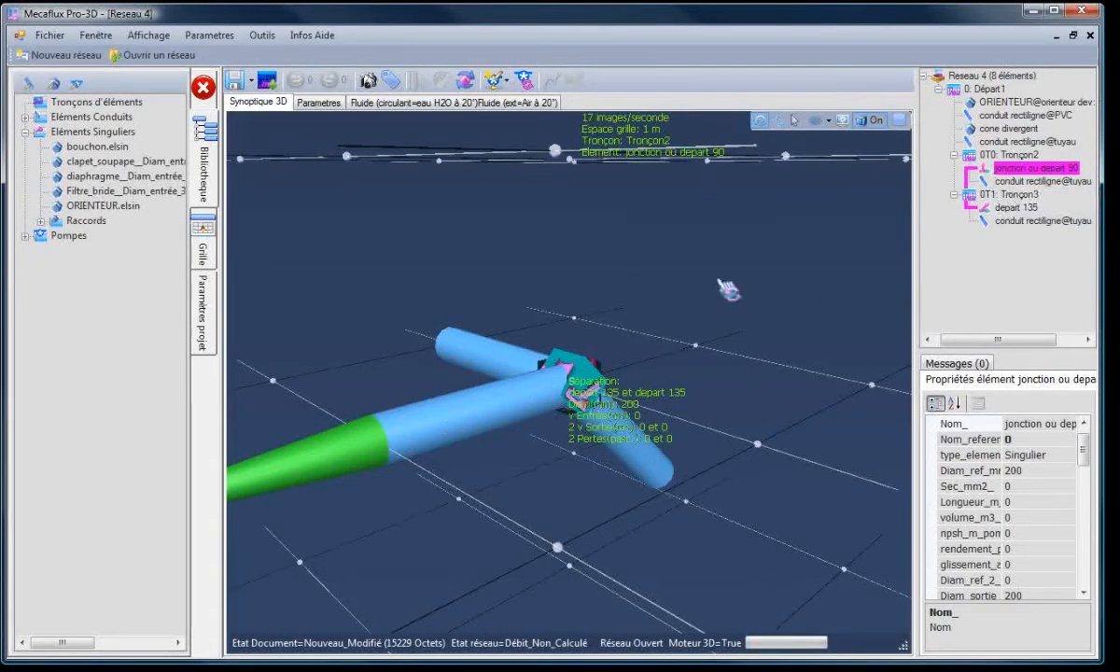
pyautogui.click(503, 357)
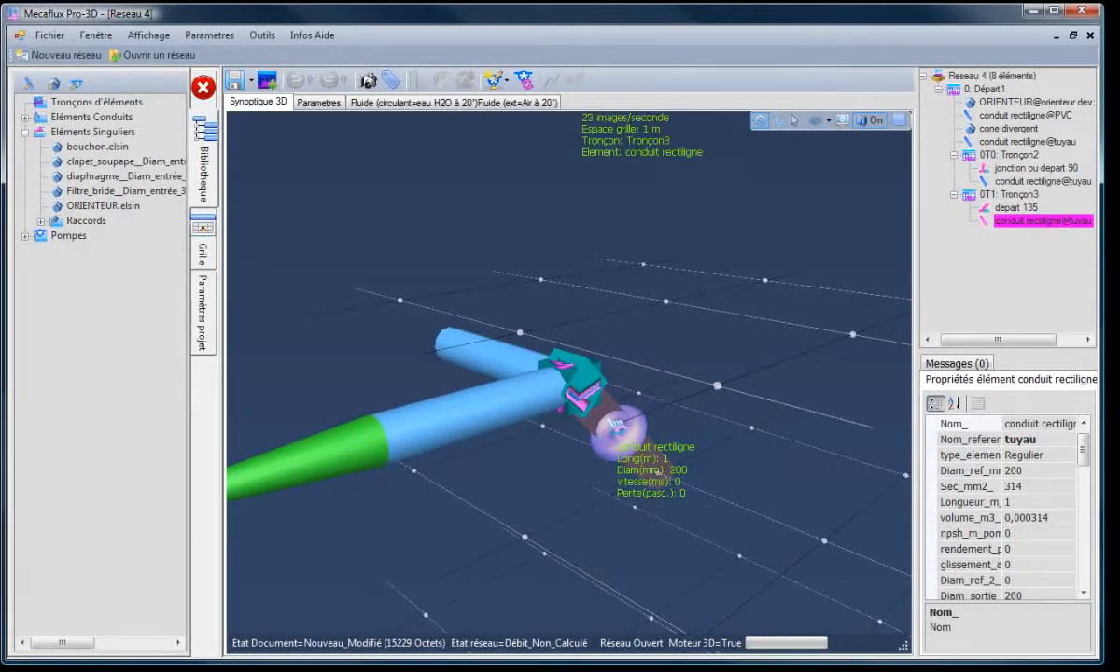
# Step: Adjust the straight conduit of Tronçon3 so its outlet lies at X 0, Y -3.5715 and altitude 0 m
pyautogui.rightClick(616, 426)
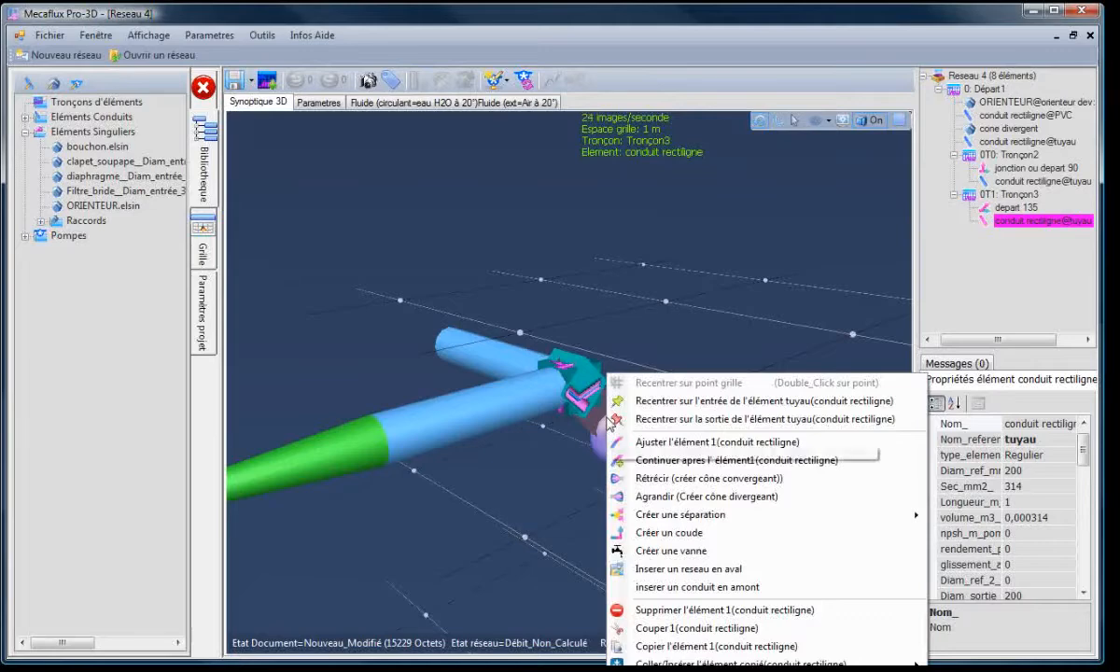
pyautogui.click(644, 440)
pyautogui.click(742, 383)
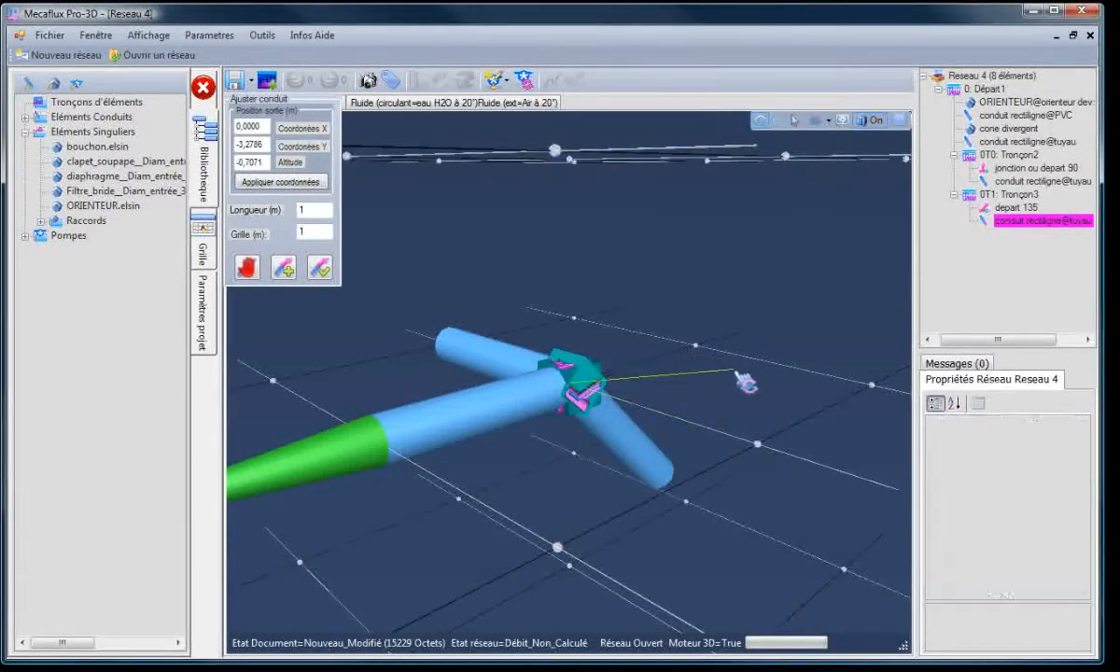
pyautogui.moveTo(743, 382); pyautogui.dragTo(591, 243)
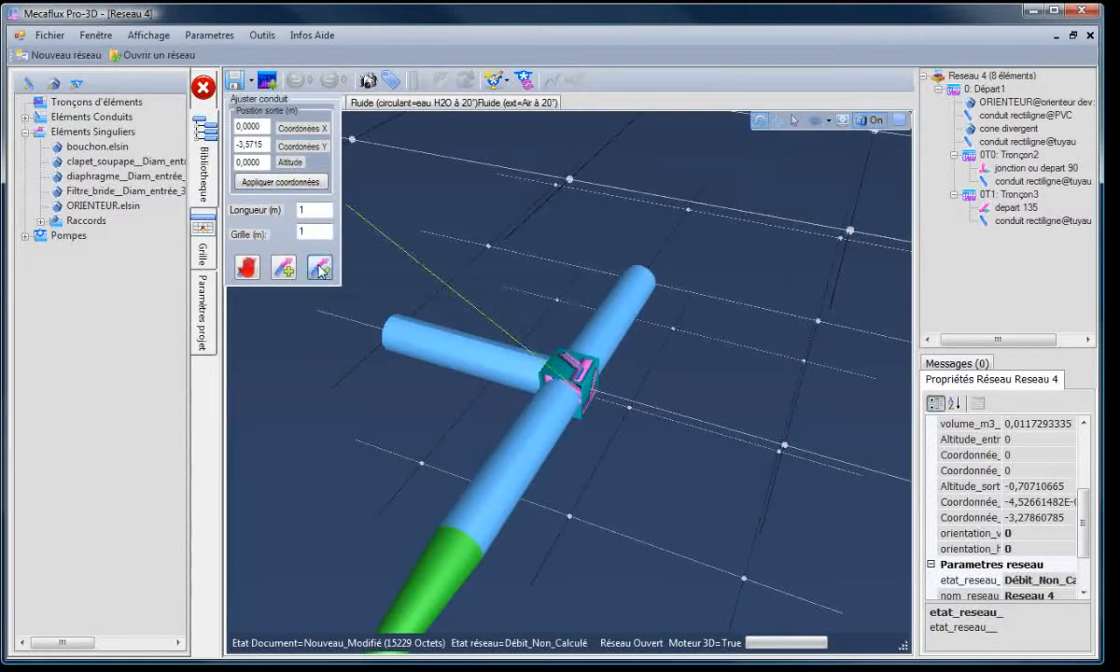
pyautogui.click(318, 268)
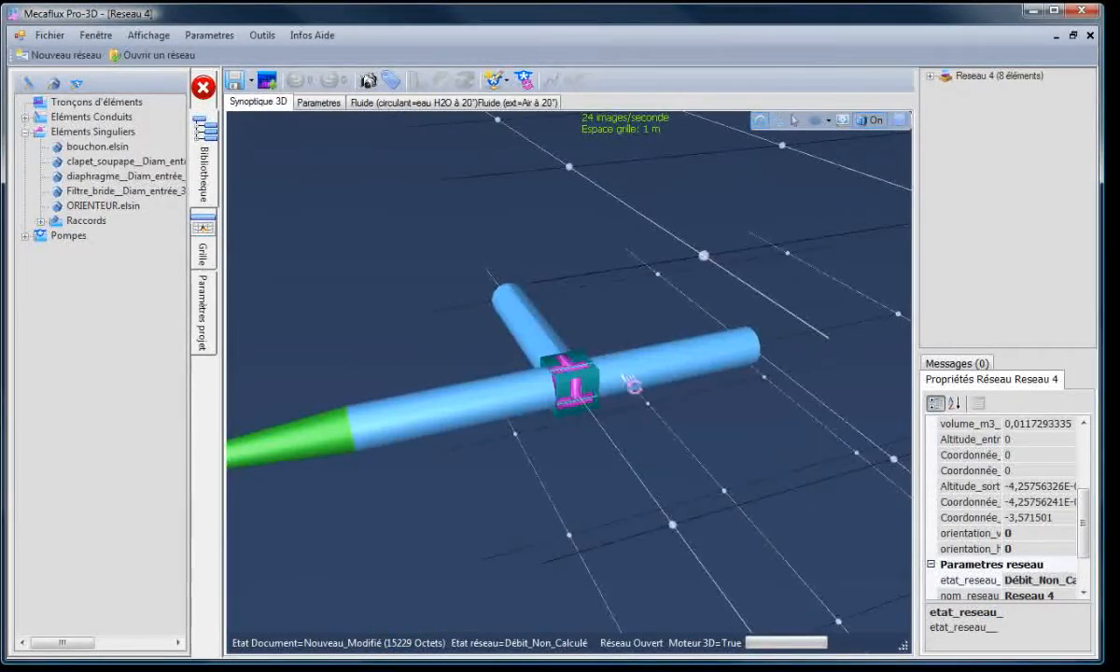
# Step: Open the elbow editor for the outlet of Tronçon2's straight conduit
pyautogui.click(649, 378)
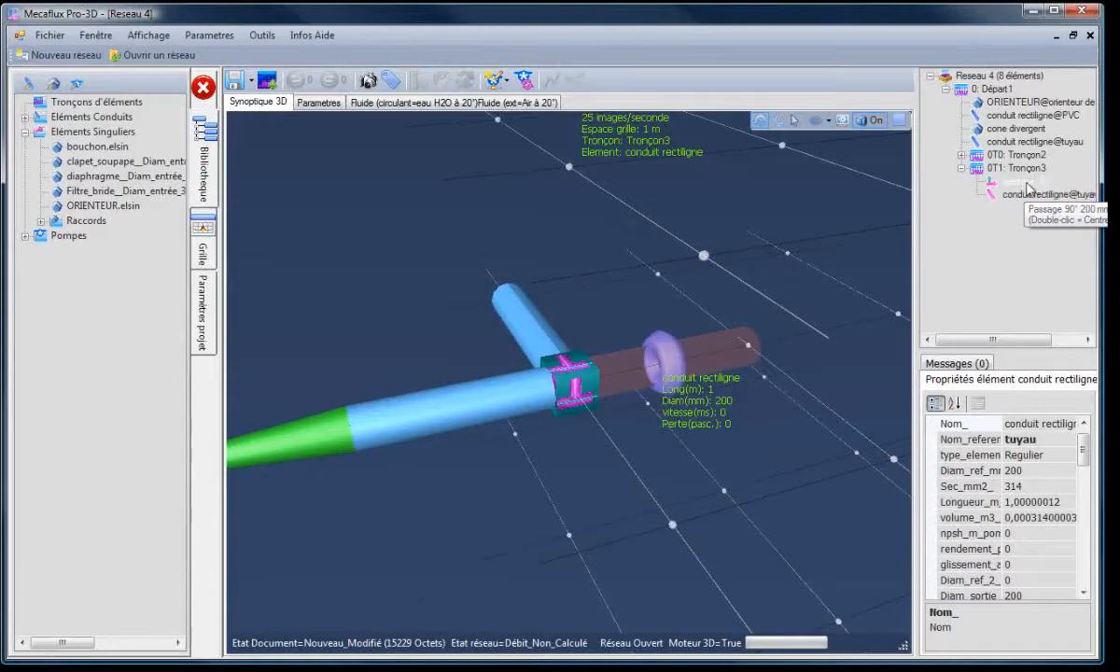
pyautogui.click(1008, 208)
pyautogui.click(645, 457)
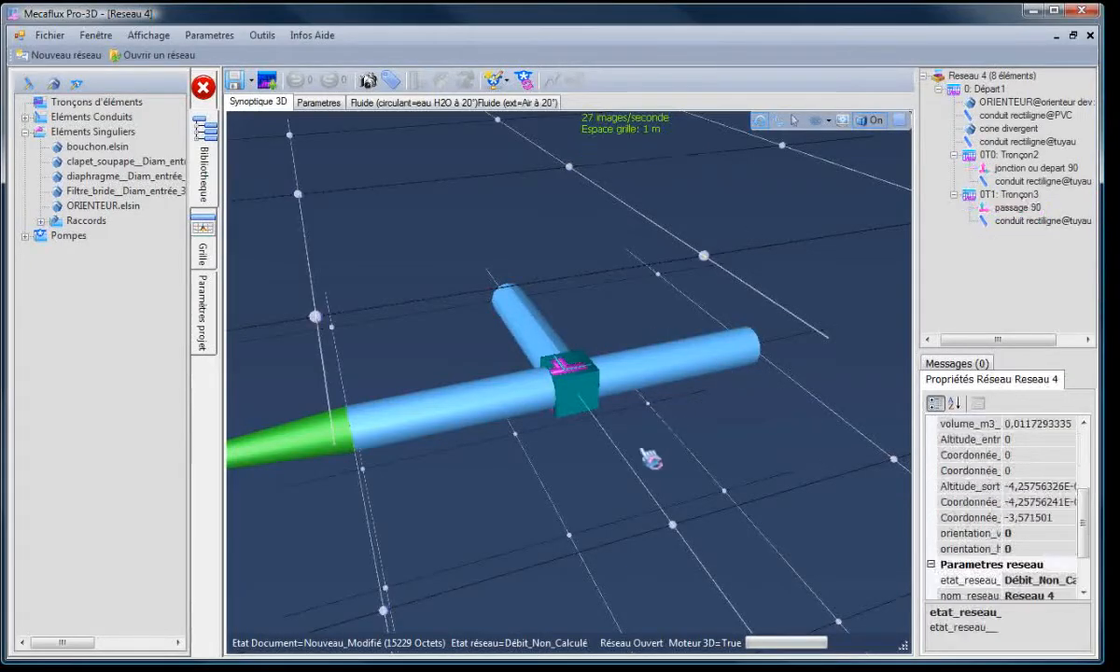
pyautogui.moveTo(645, 457); pyautogui.dragTo(450, 387)
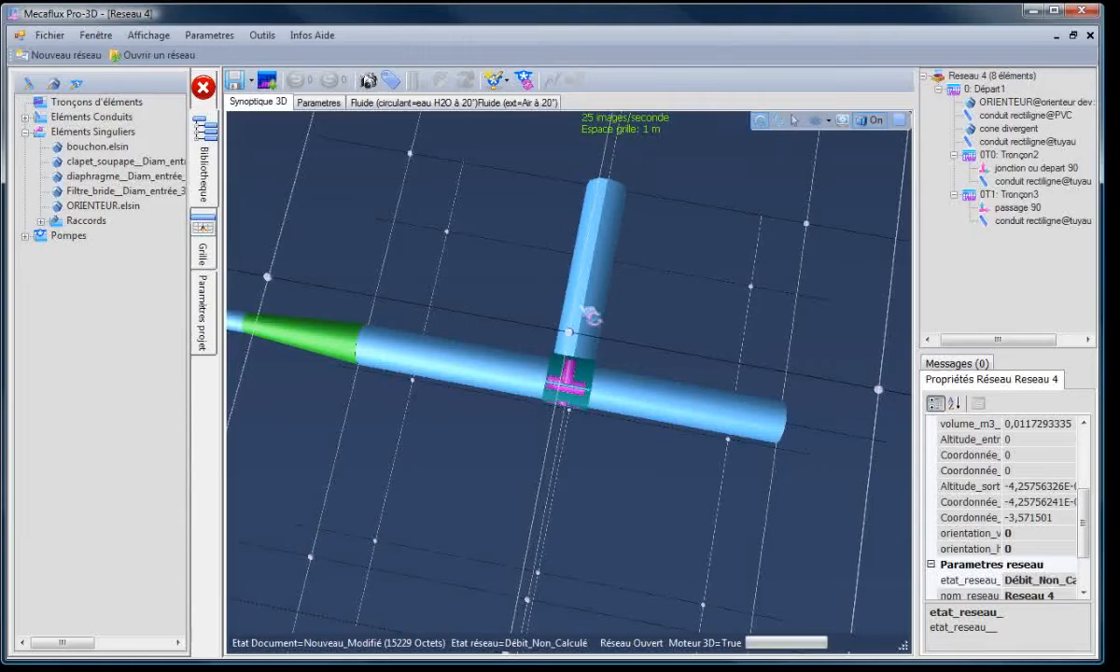
pyautogui.moveTo(667, 300); pyautogui.dragTo(650, 499)
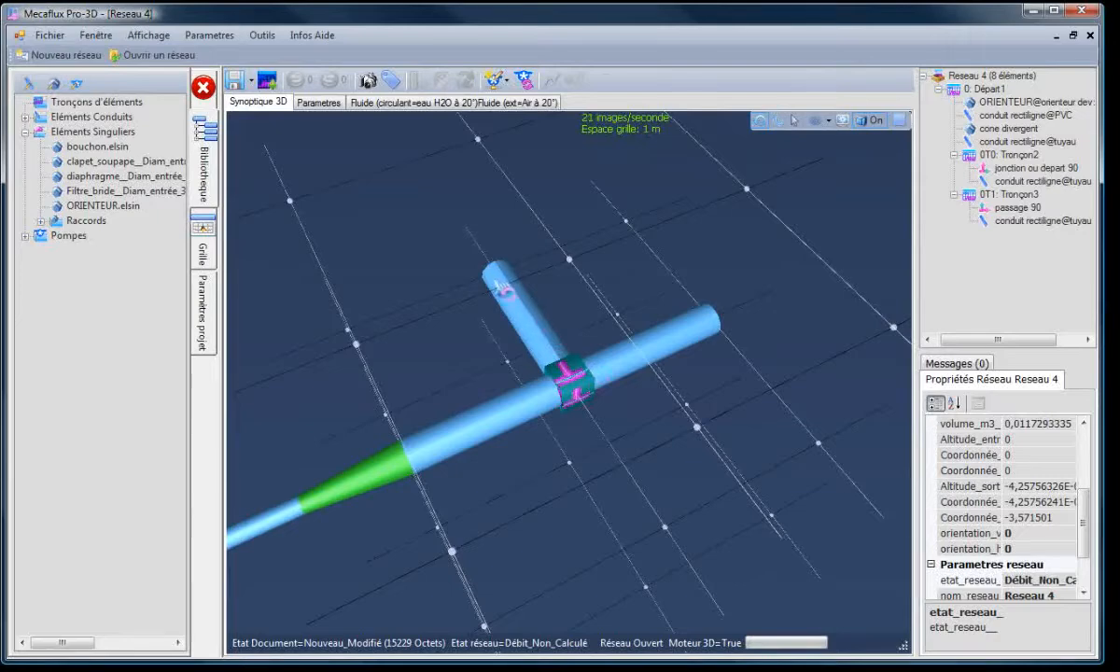
pyautogui.rightClick(495, 279)
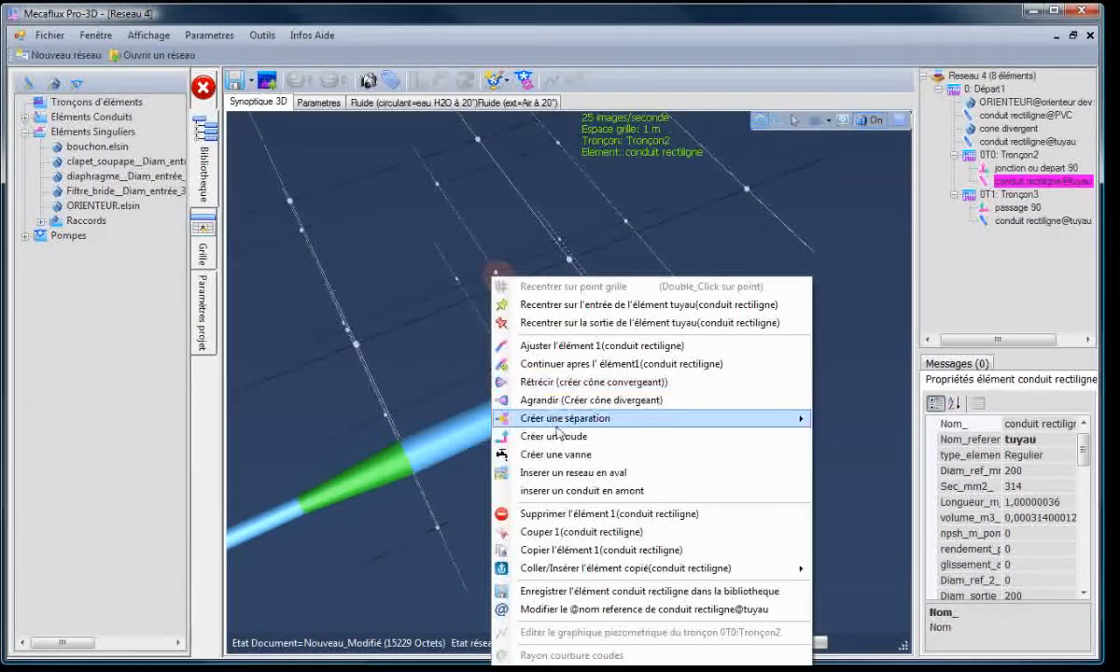
pyautogui.click(557, 437)
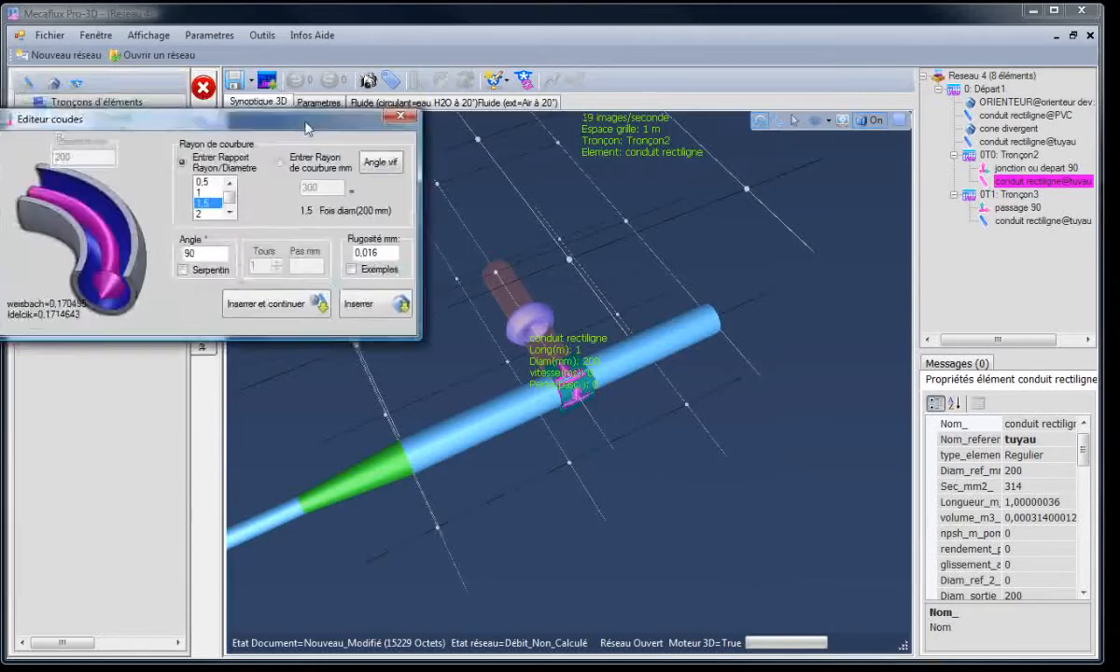
pyautogui.moveTo(311, 121); pyautogui.dragTo(404, 112)
# Step: Try the elbow's curvature as a radius/diameter ratio of 2, as a radius in millimetres and as a sharp angle
pyautogui.click(290, 194)
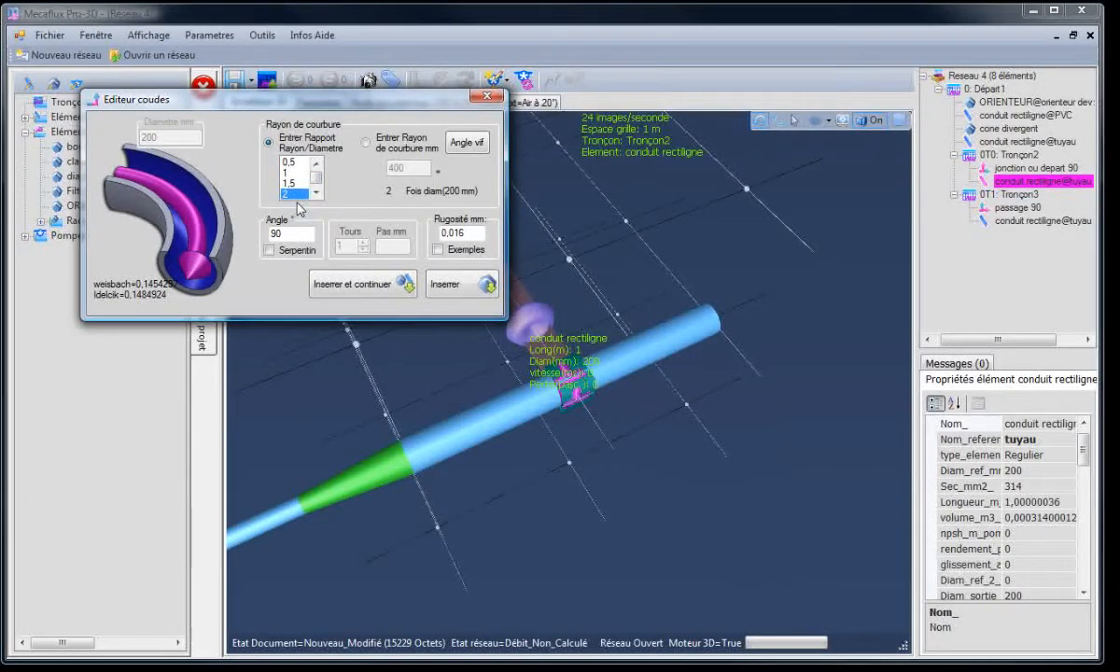
pyautogui.click(366, 143)
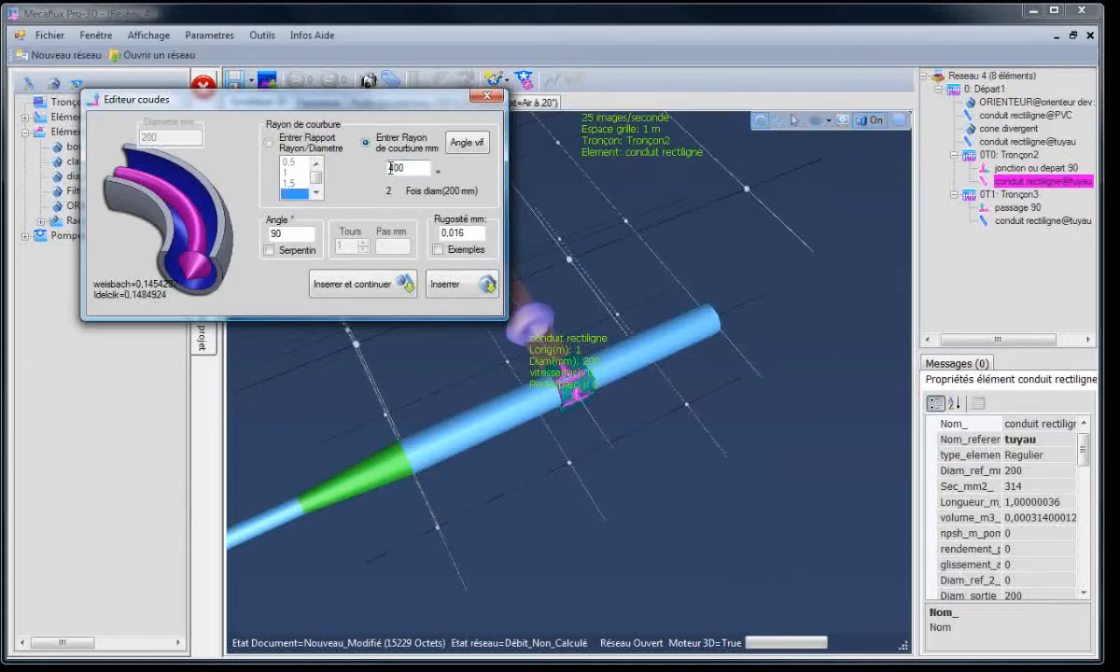
pyautogui.click(466, 143)
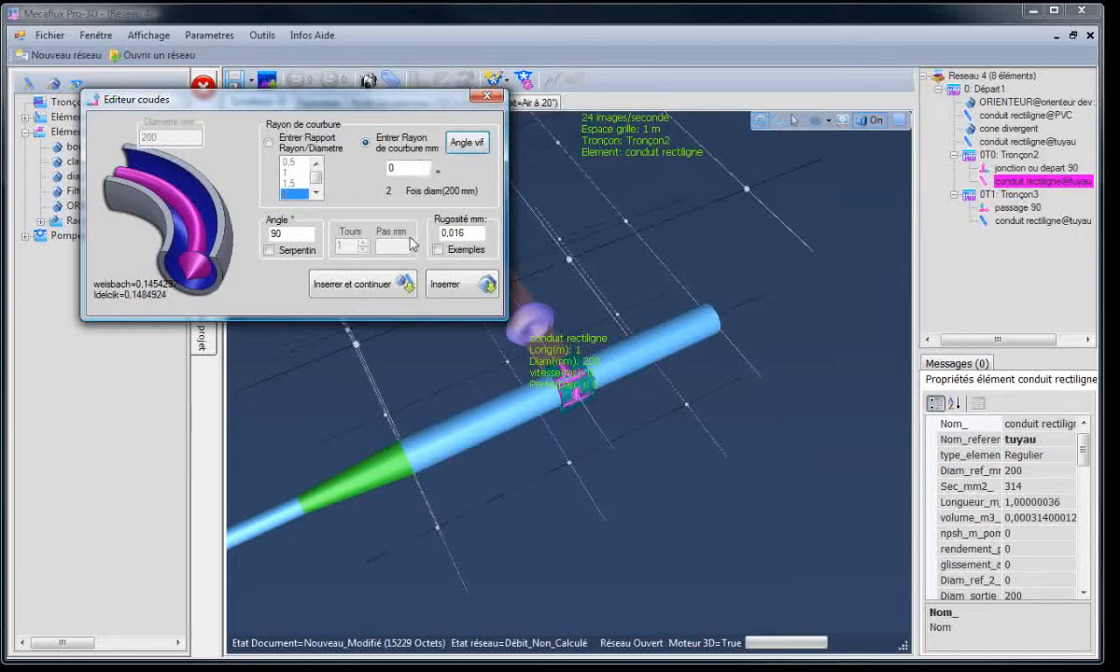
pyautogui.click(290, 157)
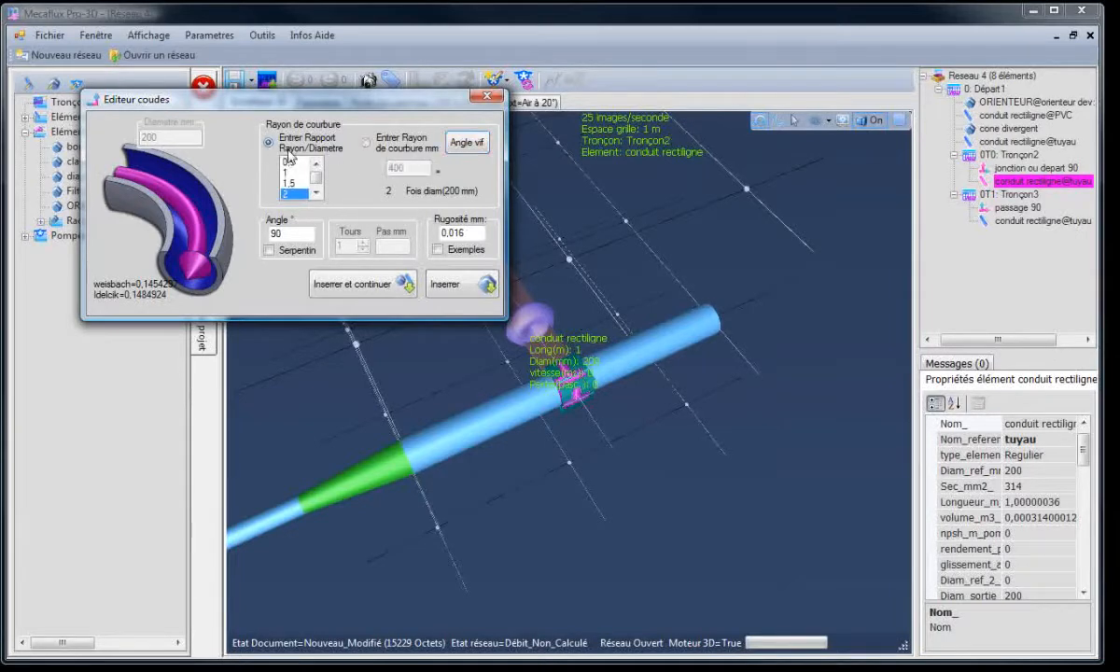
pyautogui.moveTo(341, 100); pyautogui.dragTo(332, 70)
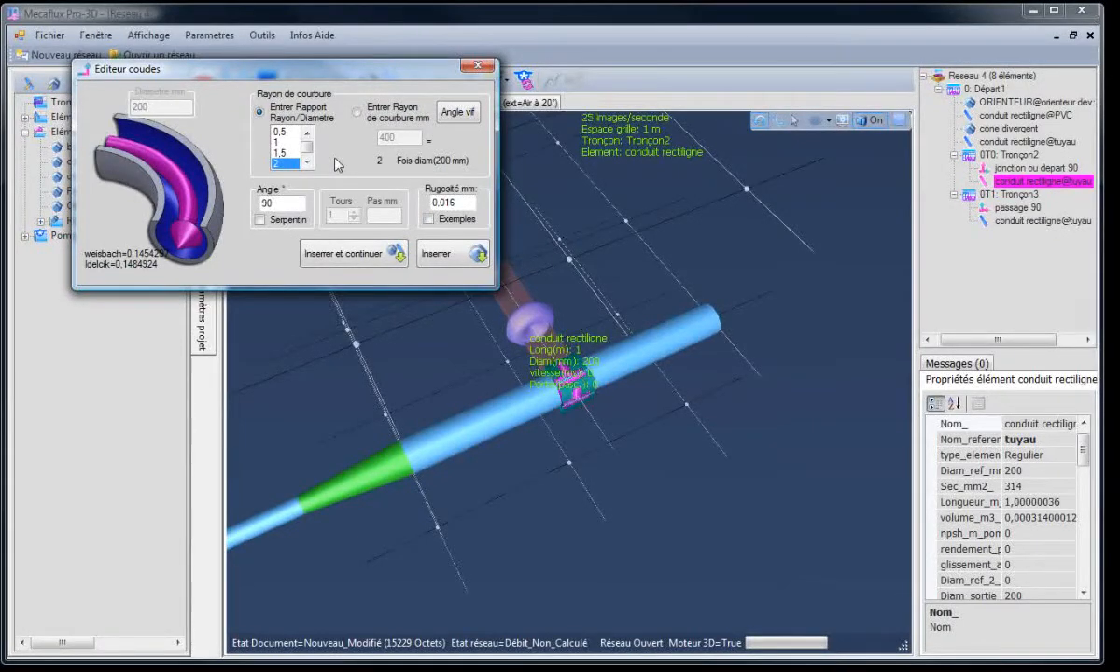
pyautogui.moveTo(338, 68); pyautogui.dragTo(312, 77)
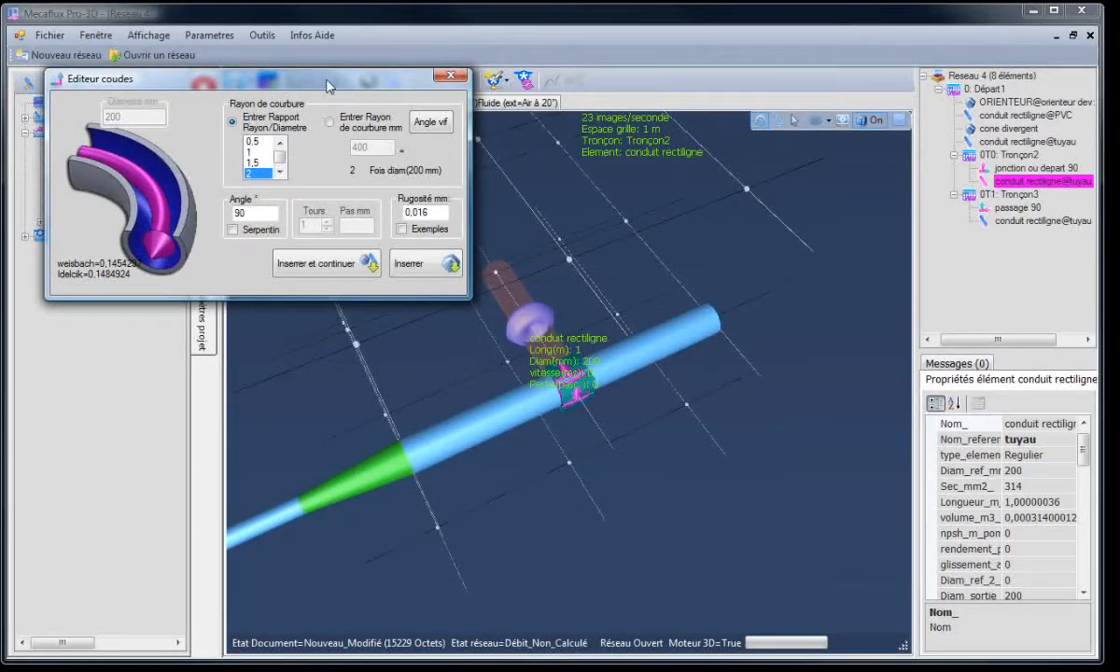
pyautogui.moveTo(327, 86); pyautogui.dragTo(336, 80)
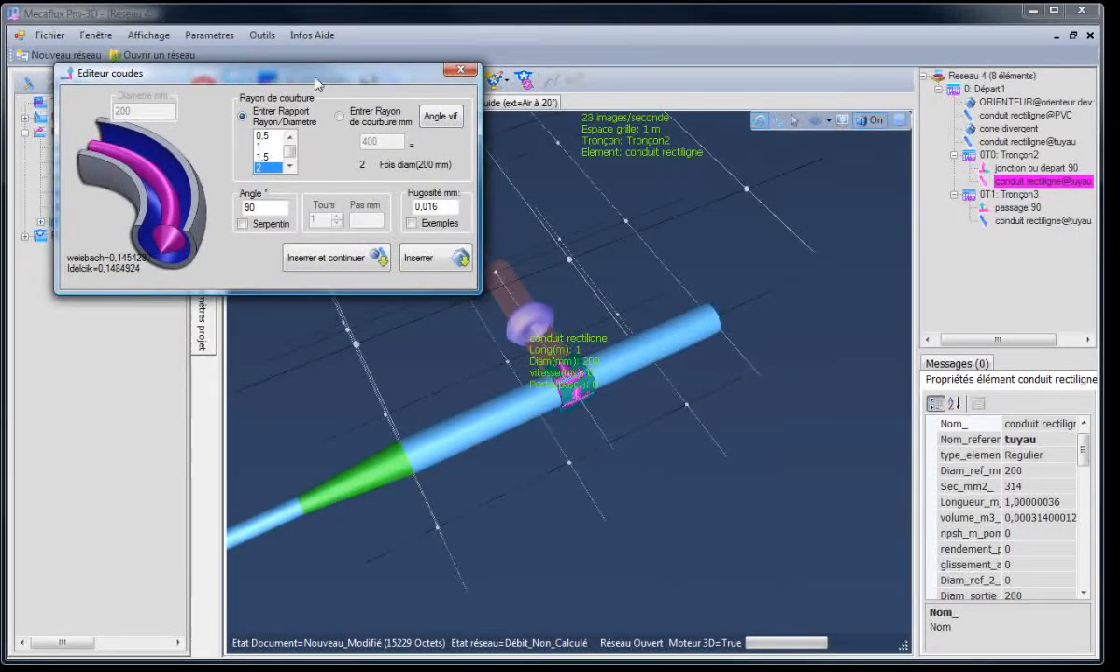
# Step: Insert a serpentine with 6 turns, 300 mm pitch and a radius/diameter ratio of 1 after Tronçon2's straight conduit
pyautogui.click(265, 226)
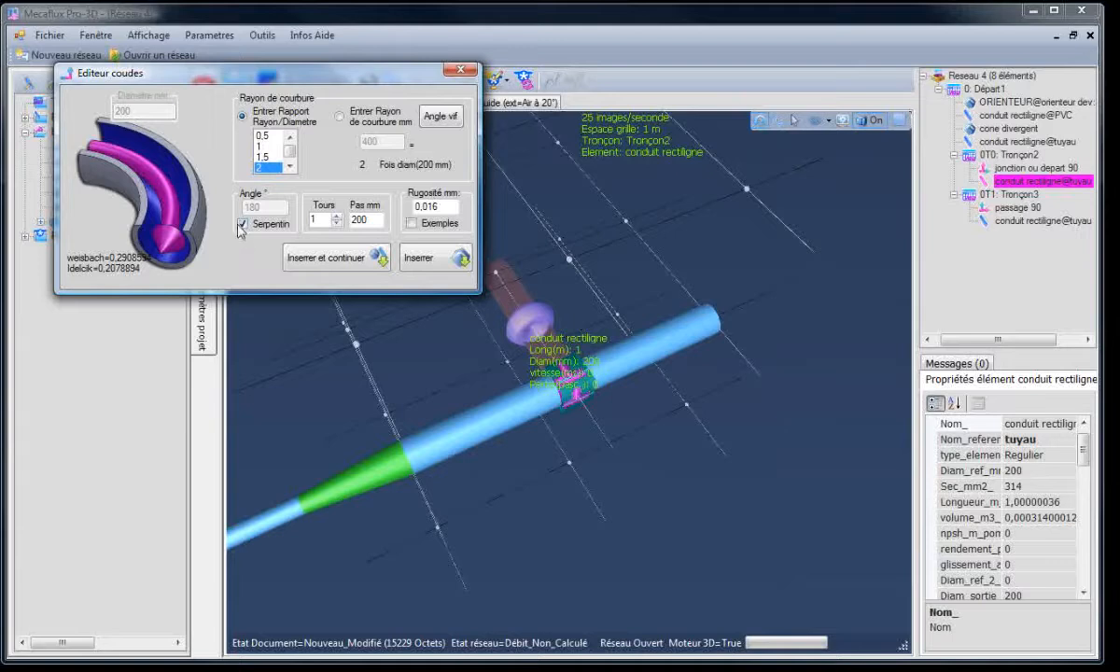
pyautogui.click(244, 225)
pyautogui.click(245, 226)
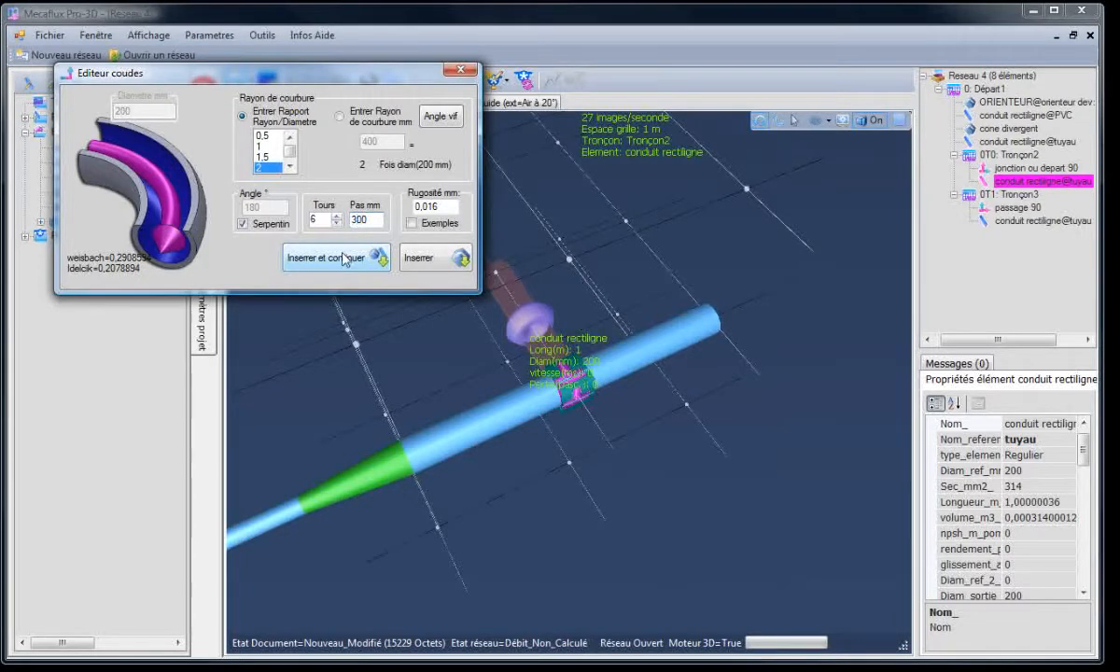
pyautogui.click(265, 148)
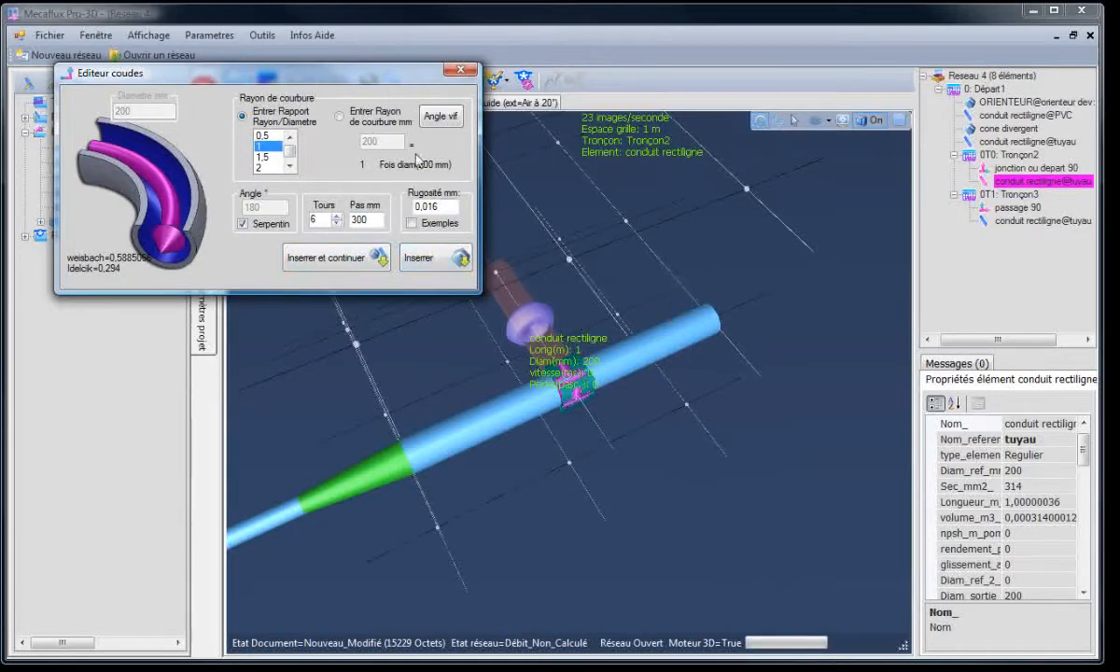
pyautogui.moveTo(379, 78); pyautogui.dragTo(320, 195)
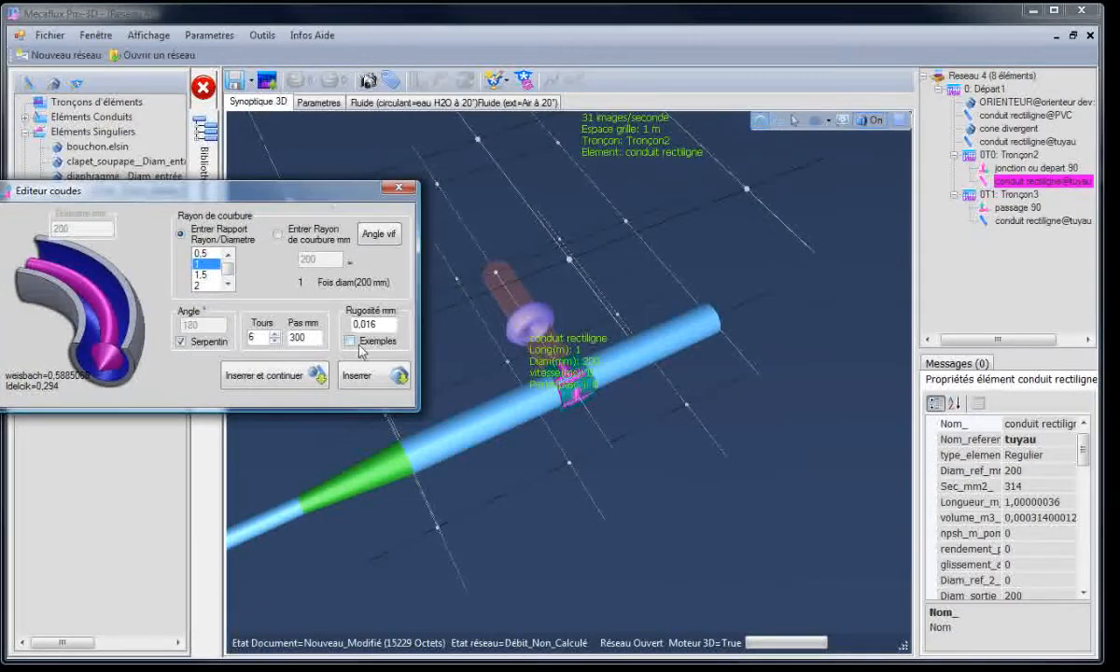
pyautogui.click(360, 376)
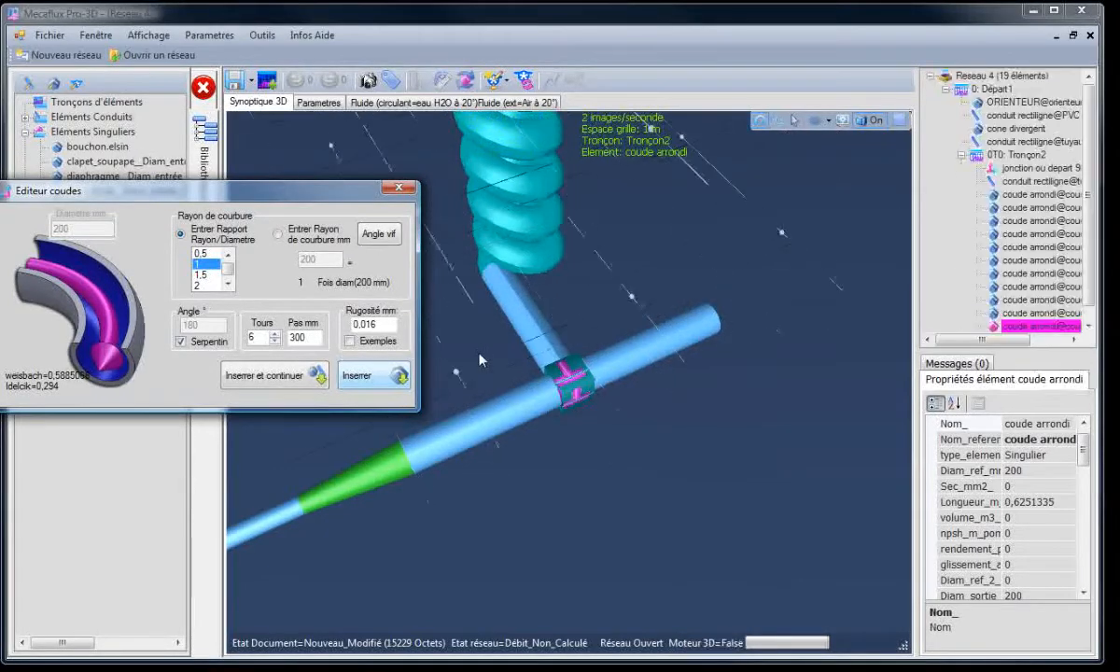
# Step: Insert a 200 mm ball valve (robinet à boisseau) at the outlet of Tronçon3's straight conduit
pyautogui.moveTo(462, 316); pyautogui.dragTo(631, 276)
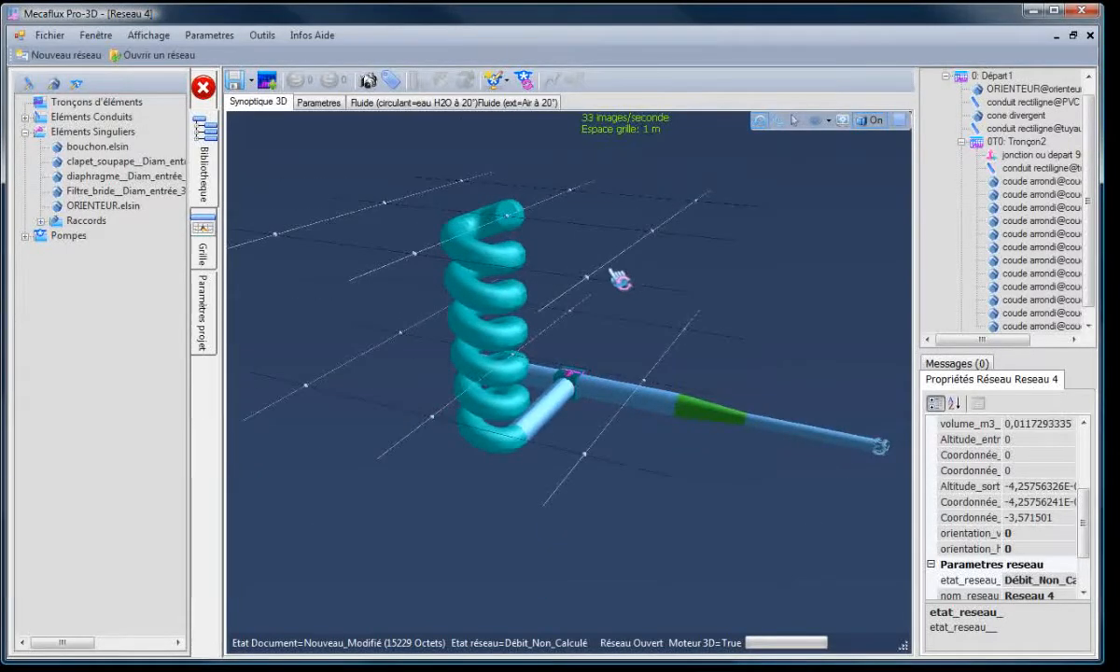
pyautogui.moveTo(535, 501); pyautogui.dragTo(502, 509)
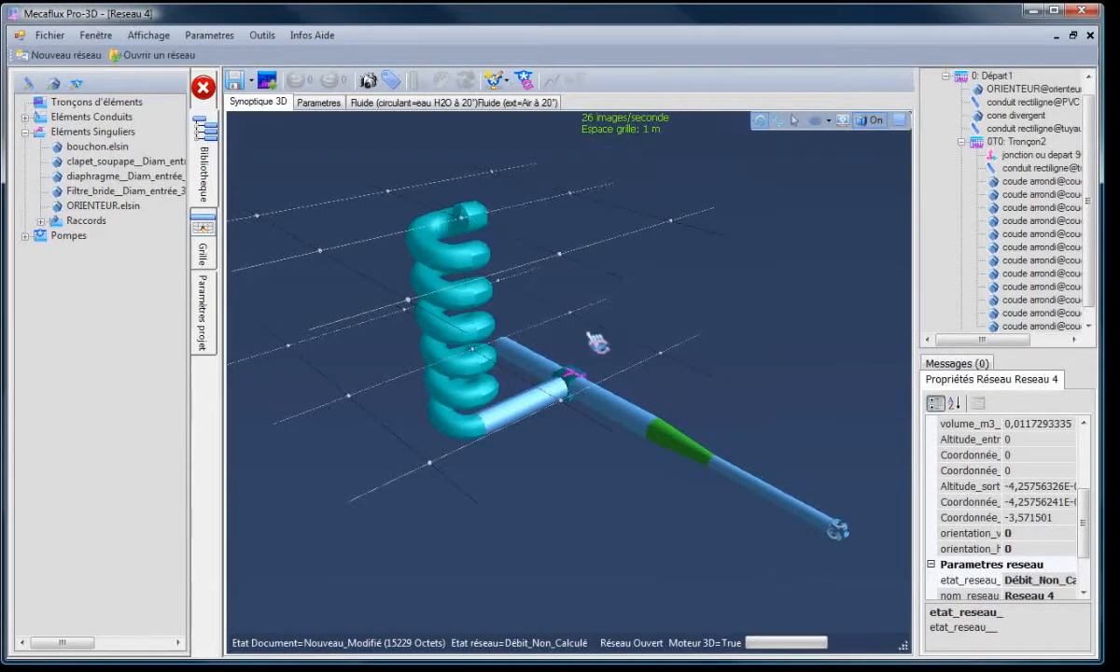
pyautogui.rightClick(497, 339)
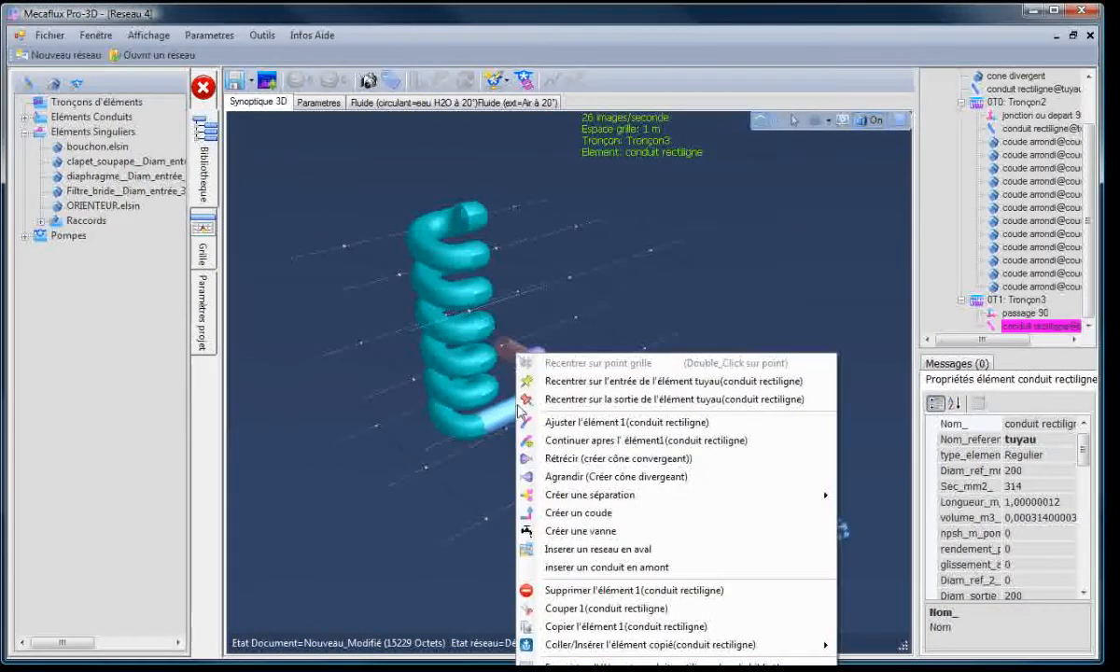
pyautogui.click(580, 532)
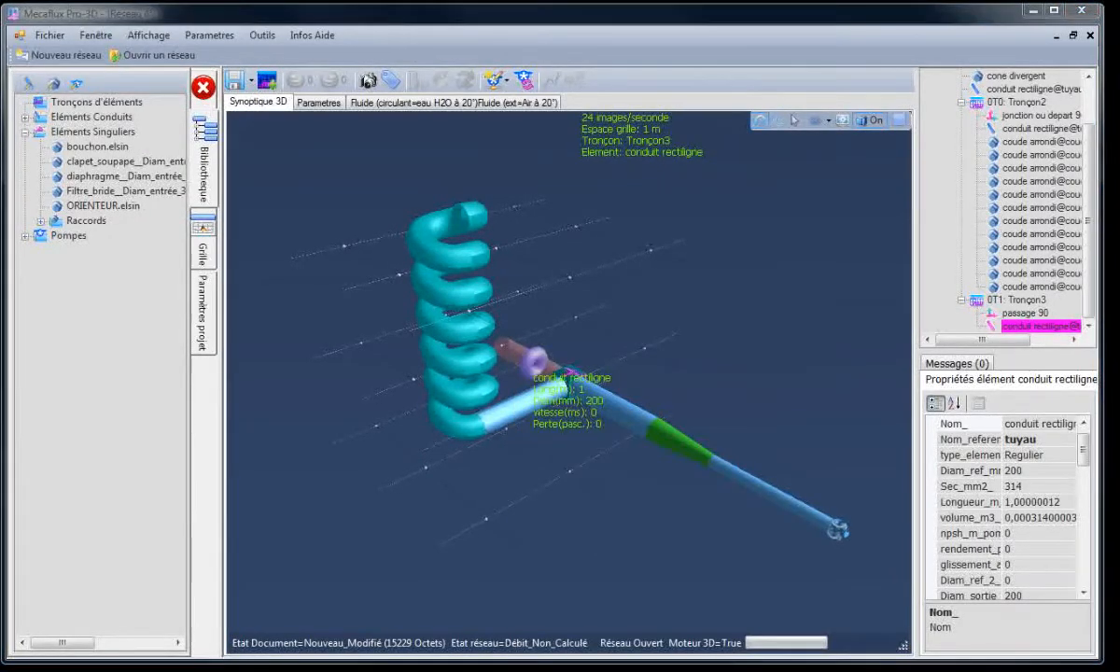
pyautogui.moveTo(0, 318); pyautogui.dragTo(607, 456)
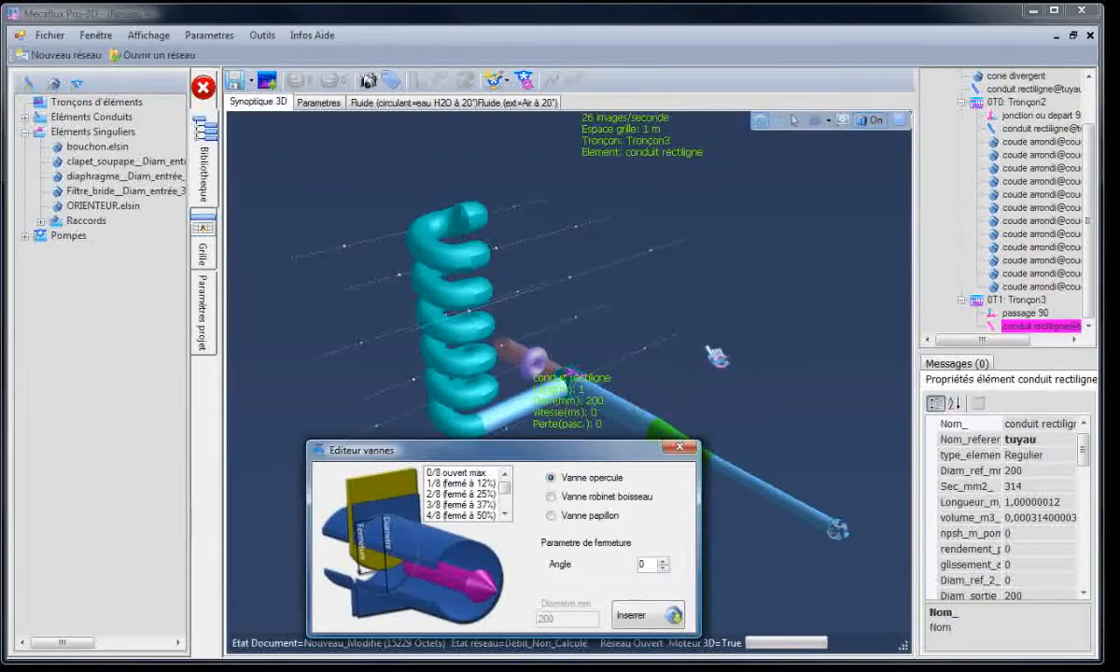
pyautogui.moveTo(707, 344); pyautogui.dragTo(630, 401)
pyautogui.click(676, 405)
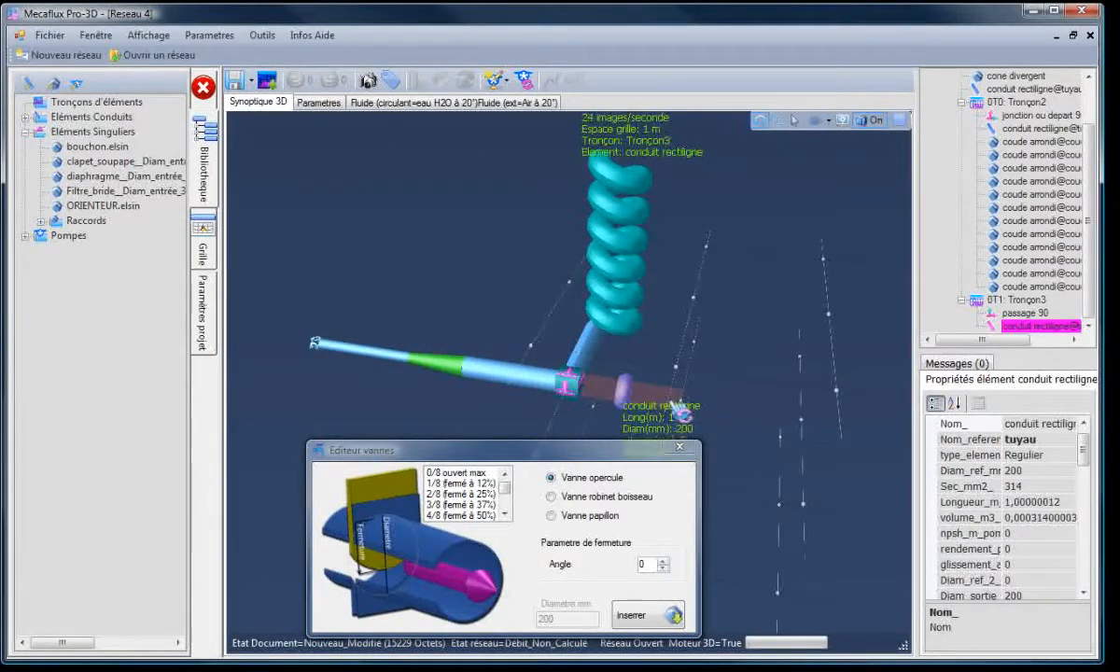
pyautogui.click(551, 496)
pyautogui.moveTo(523, 448); pyautogui.dragTo(406, 427)
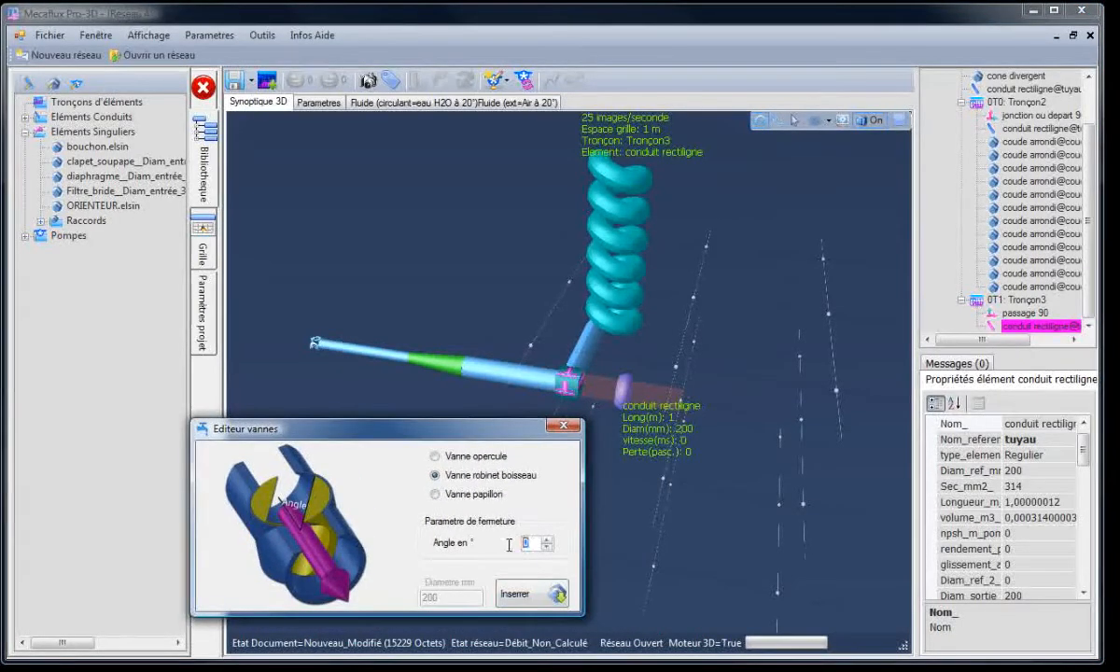
pyautogui.click(533, 596)
# Step: Examine the ball valve at the end of Tronçon3 and its position in the 3D network
pyautogui.click(696, 460)
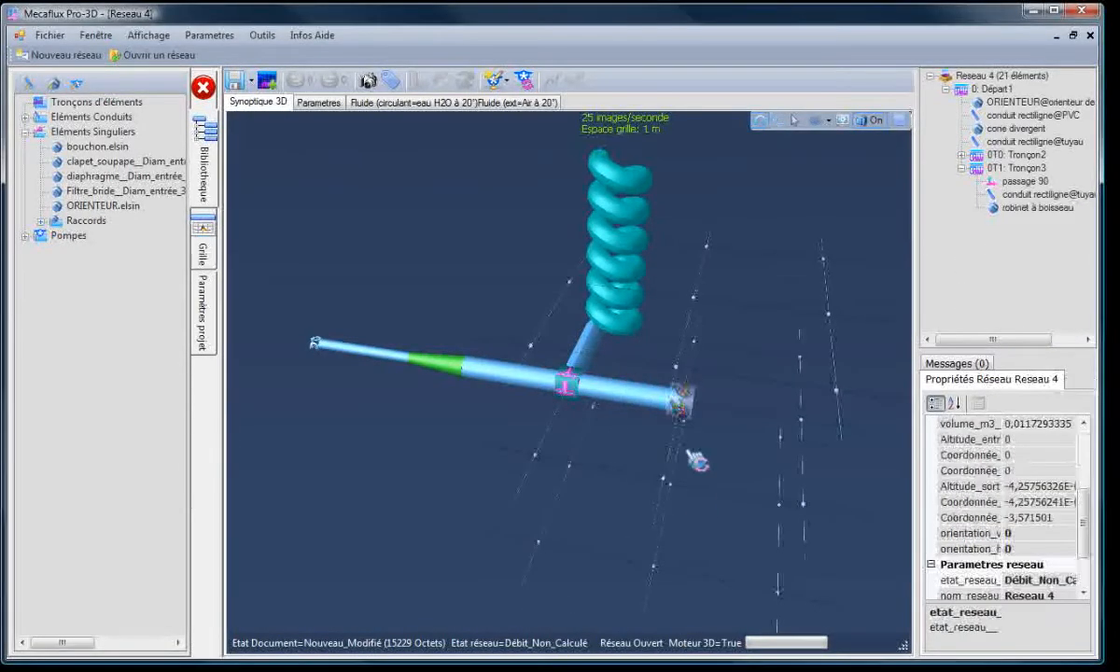
pyautogui.click(1023, 207)
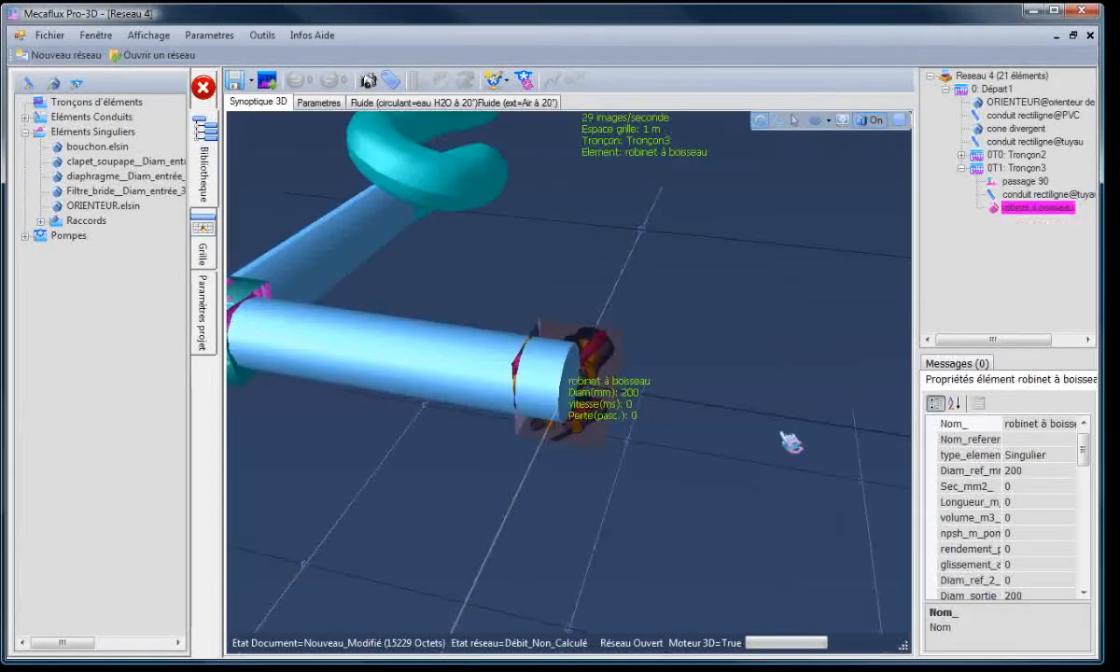
pyautogui.click(610, 477)
pyautogui.moveTo(662, 507); pyautogui.dragTo(357, 465)
pyautogui.moveTo(545, 533); pyautogui.dragTo(595, 442)
pyautogui.moveTo(571, 558); pyautogui.dragTo(670, 567)
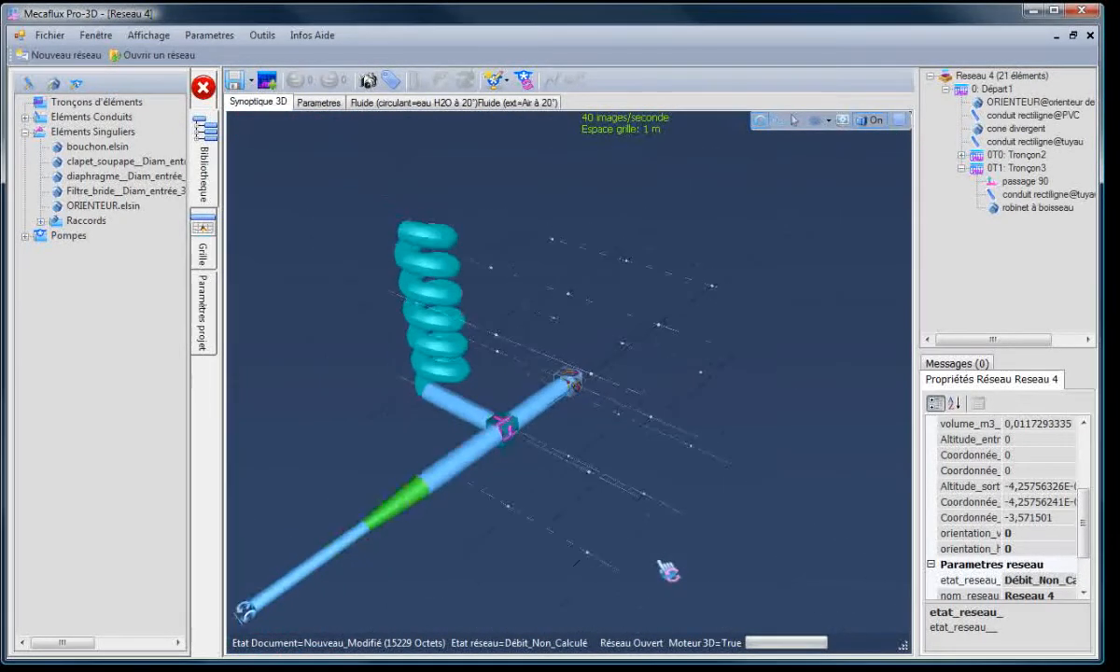
pyautogui.moveTo(525, 557); pyautogui.dragTo(513, 532)
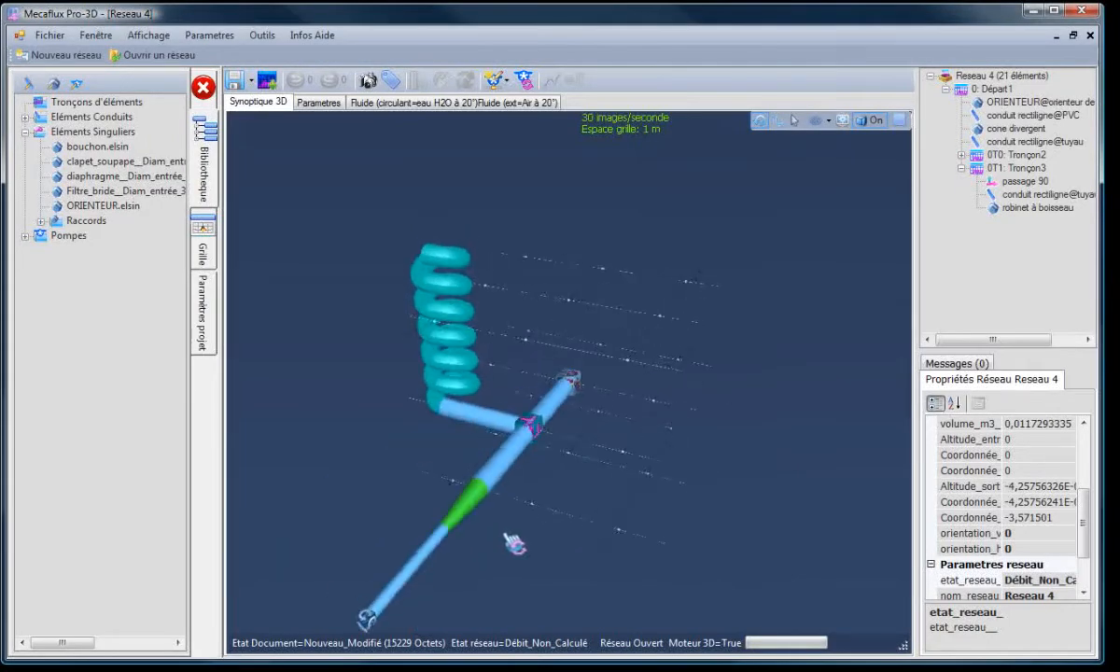
# Step: Continue after the serpentine's last elbow with a 1 m straight conduit ending at X 2, Y -2.5715 and altitude 1.6854 m
pyautogui.click(446, 268)
pyautogui.rightClick(446, 268)
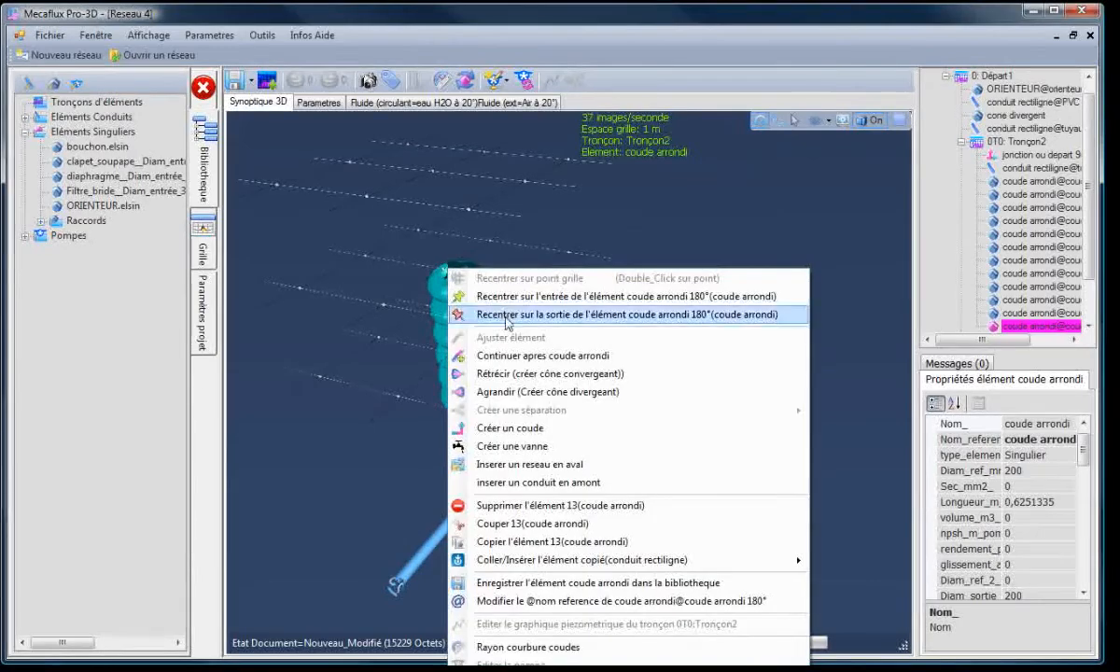
pyautogui.click(494, 355)
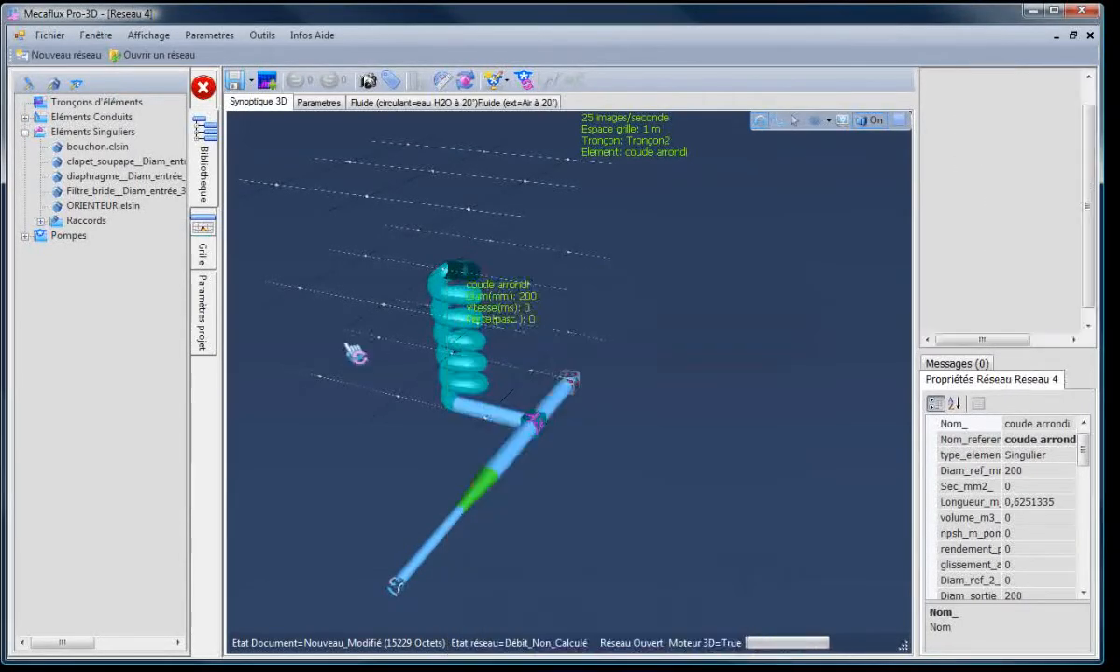
pyautogui.moveTo(358, 488); pyautogui.dragTo(509, 352)
pyautogui.click(501, 344)
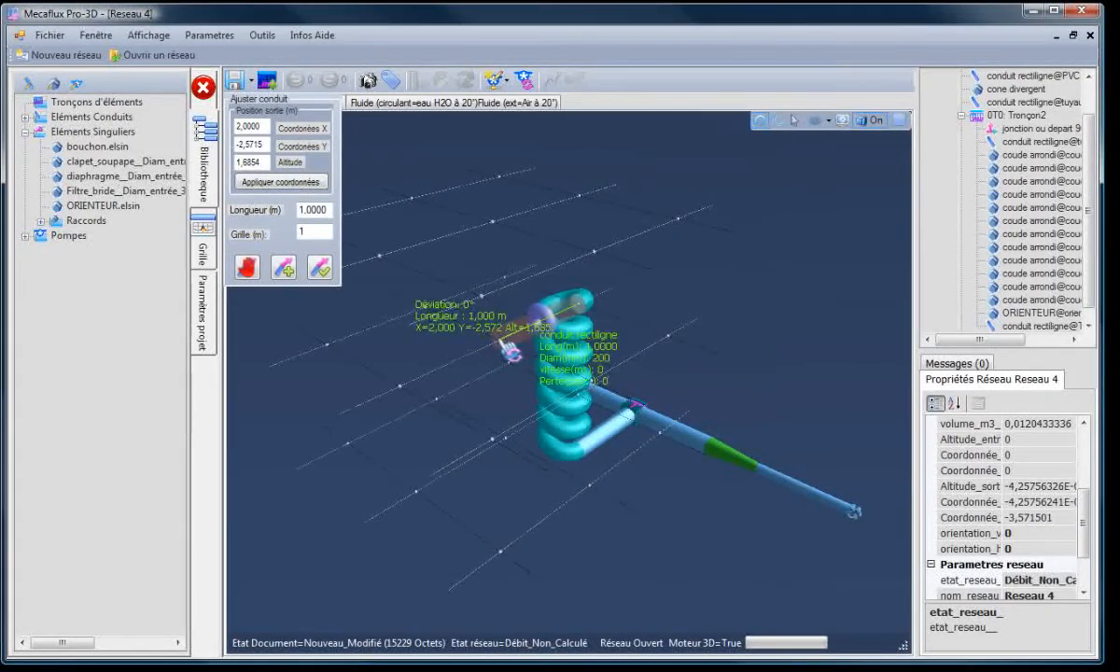
pyautogui.click(320, 269)
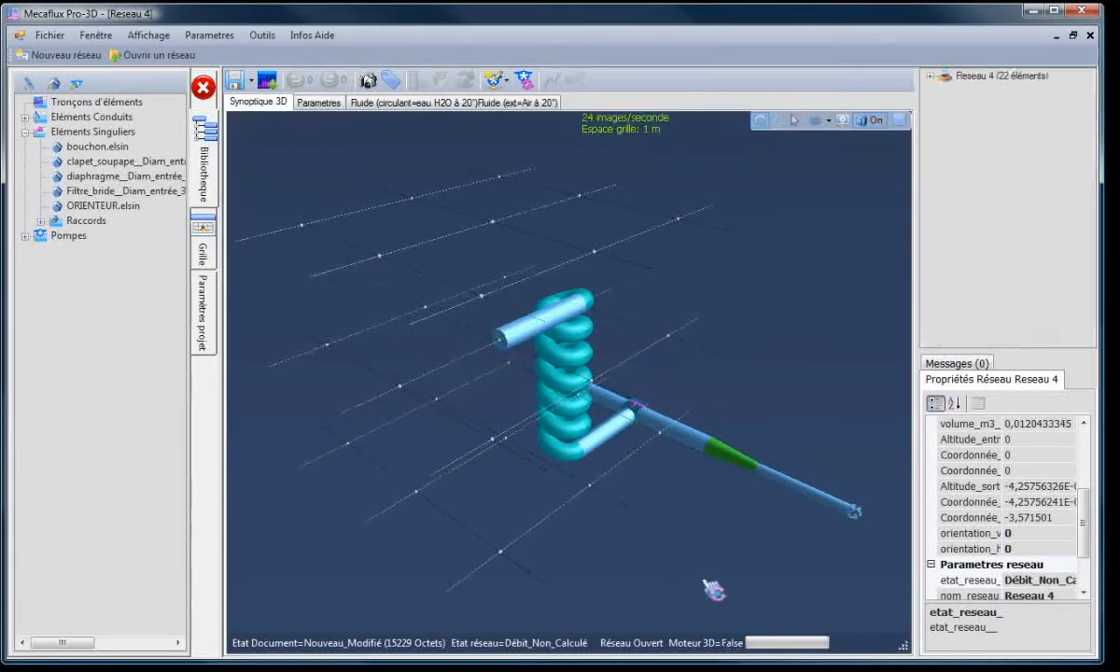
pyautogui.moveTo(705, 580); pyautogui.dragTo(666, 579)
pyautogui.click(433, 316)
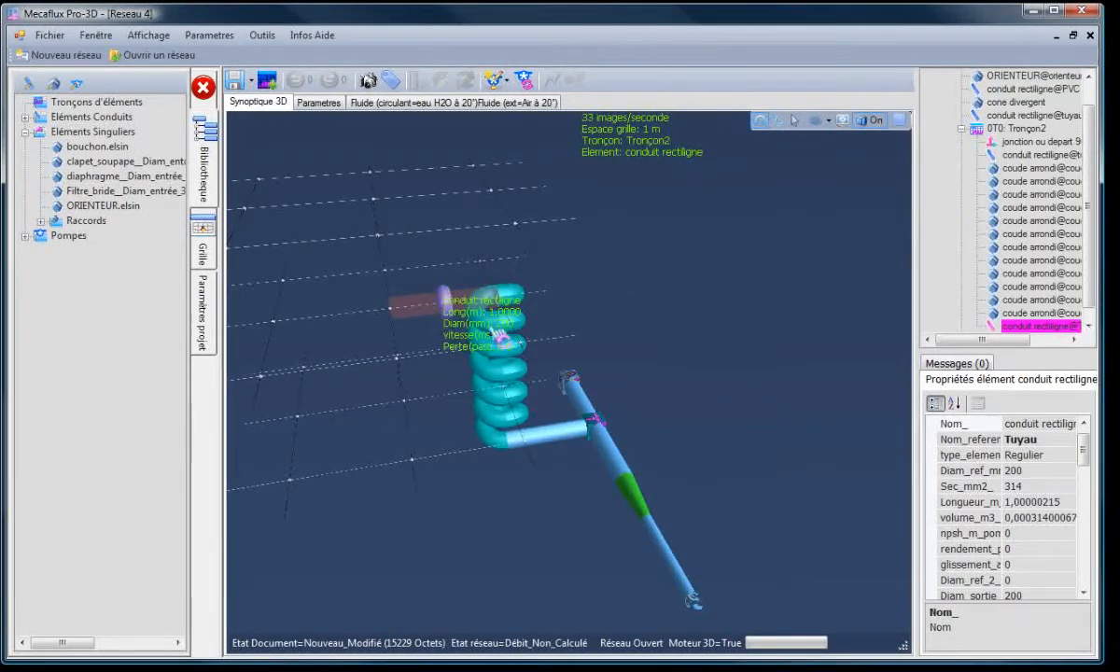
pyautogui.click(410, 529)
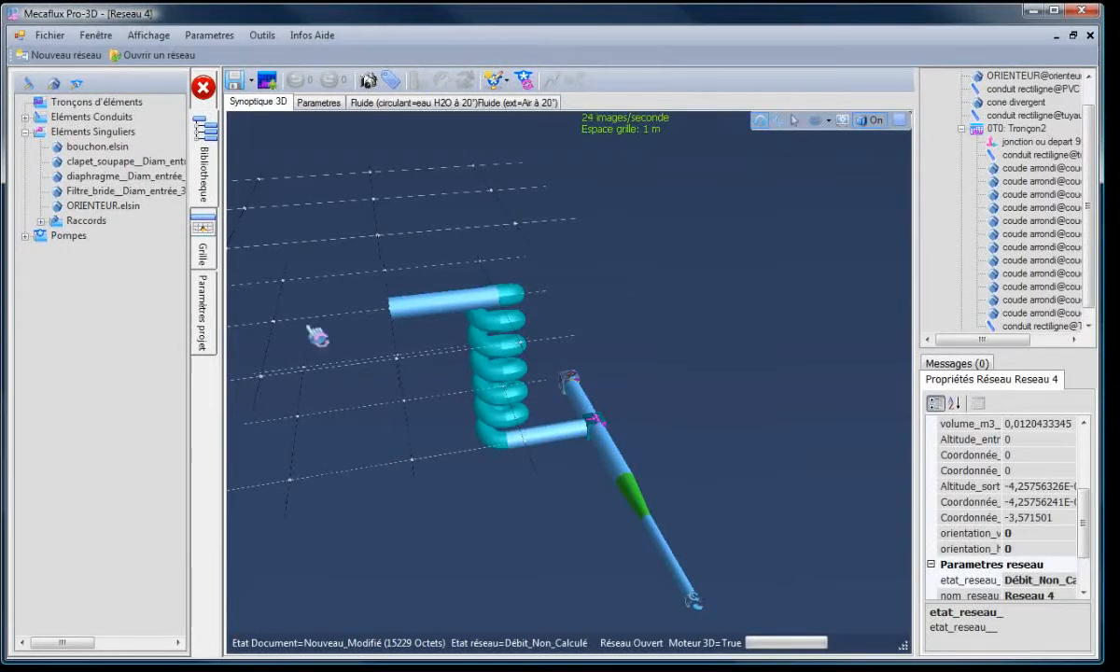
# Step: Switch to Mecaflux Standard and select the diaphragme element from the rétrécissement category of singular pressure losses
pyautogui.click(263, 35)
pyautogui.click(266, 37)
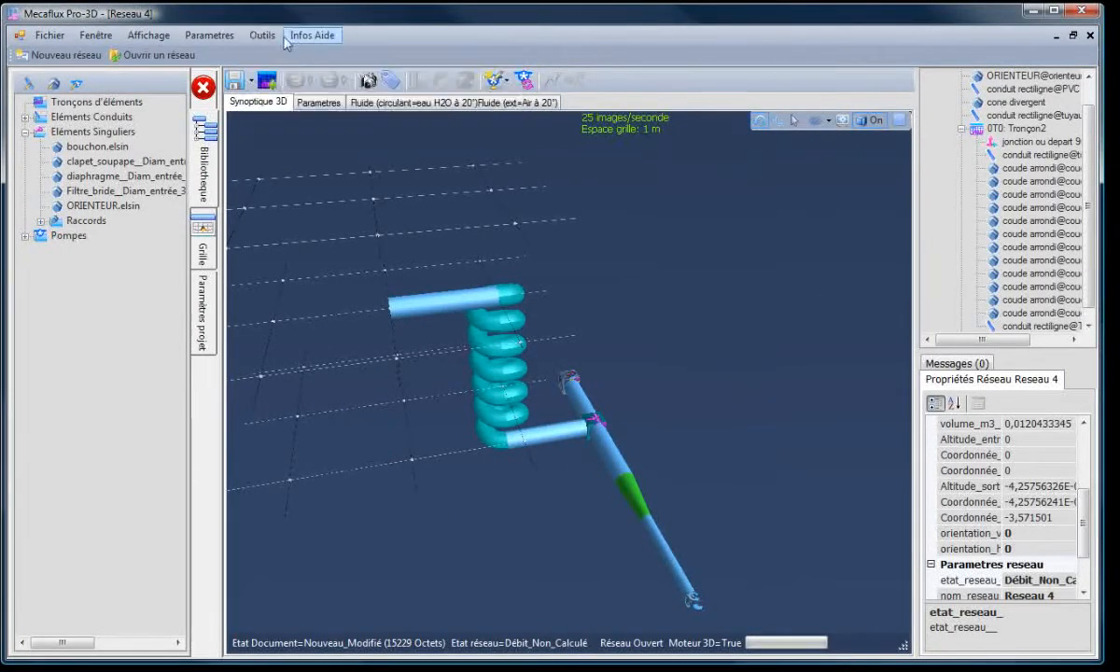
pyautogui.click(266, 37)
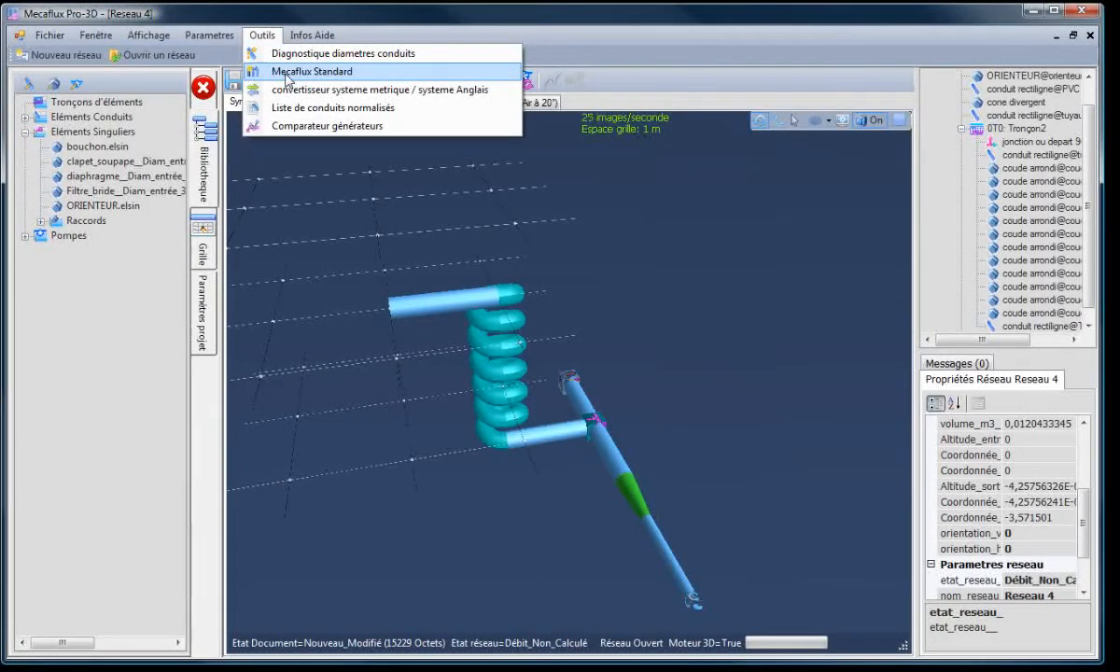
pyautogui.click(287, 73)
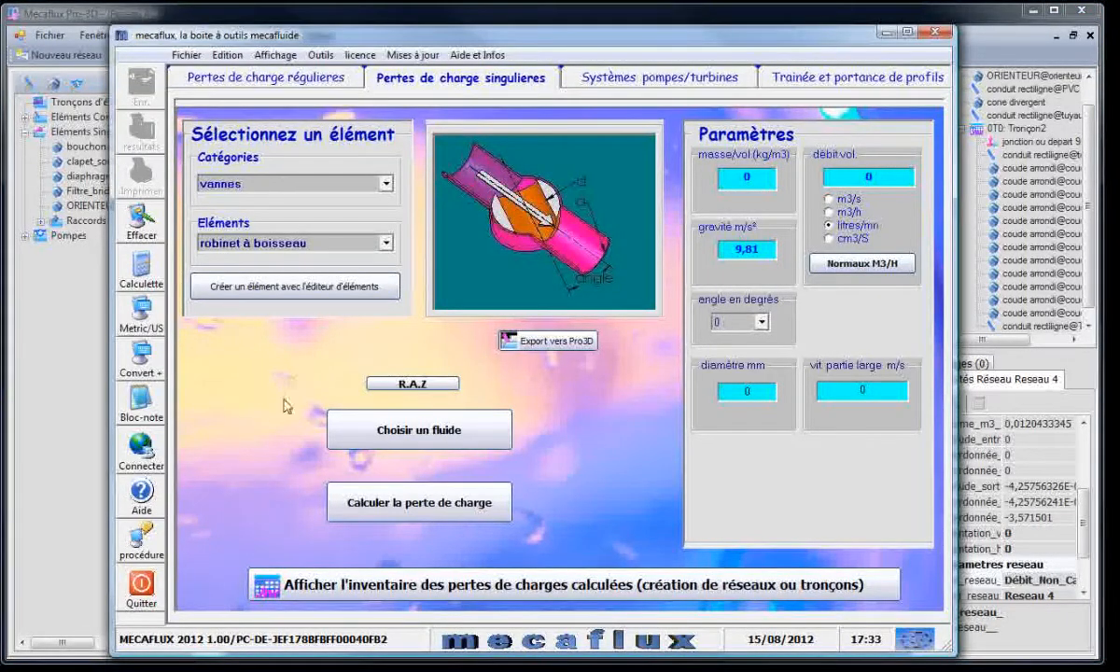
pyautogui.click(387, 185)
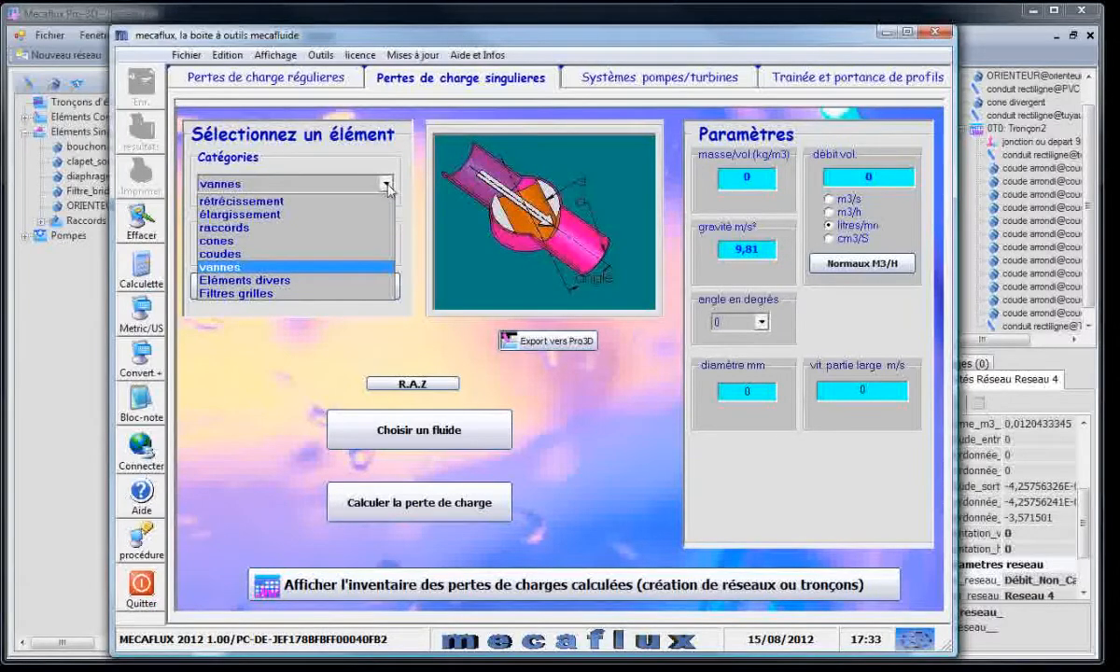
pyautogui.click(266, 201)
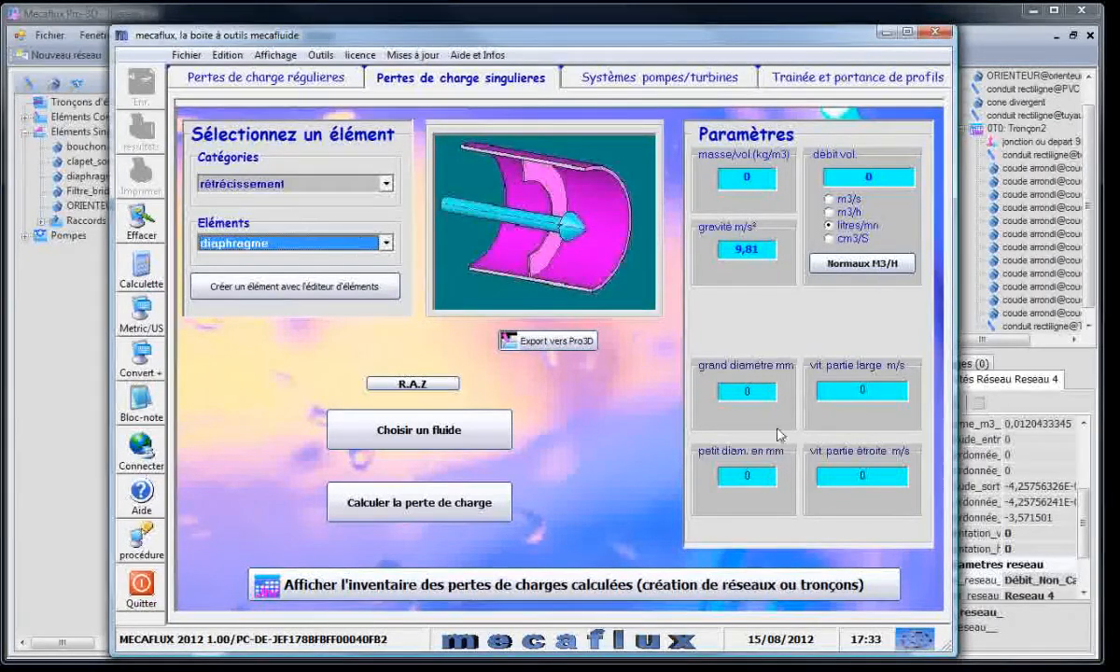
# Step: Set the diaphragm's large diameter to 200 mm, its small diameter to 20 mm and the volume flow to 1 litre/min
pyautogui.click(761, 391)
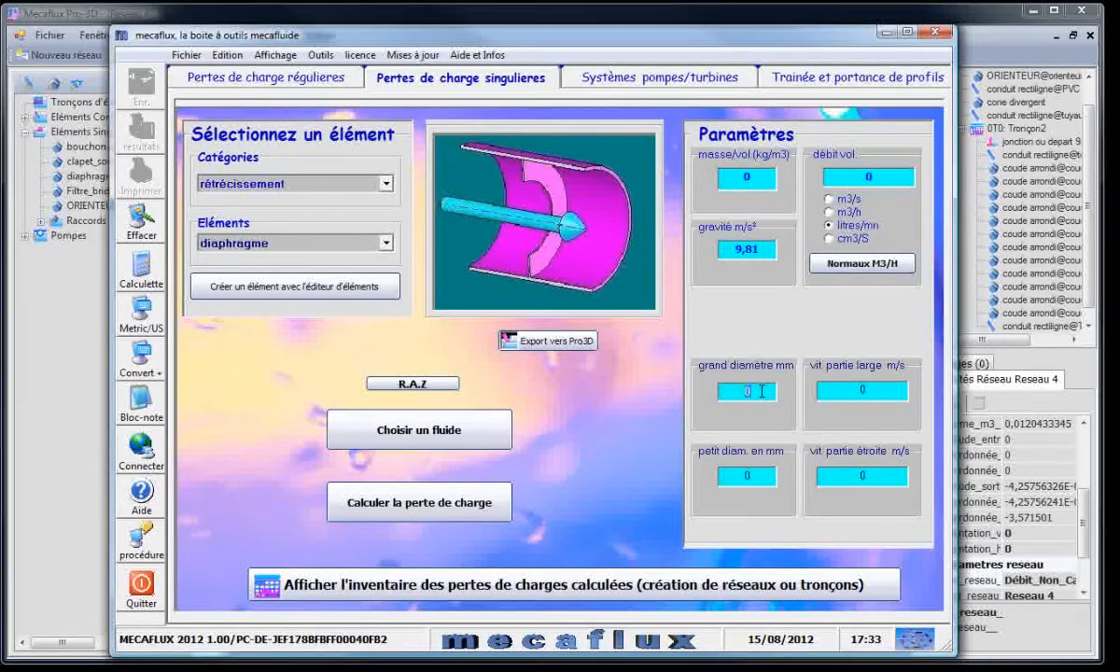
pyautogui.write('200')
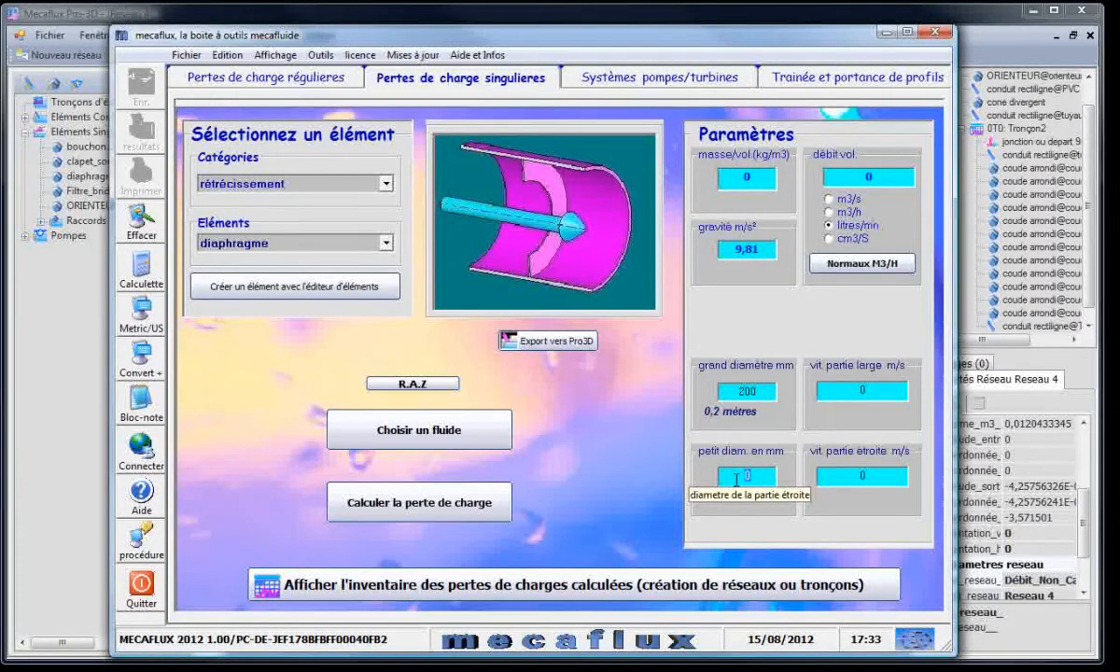
pyautogui.click(735, 478)
pyautogui.write('20')
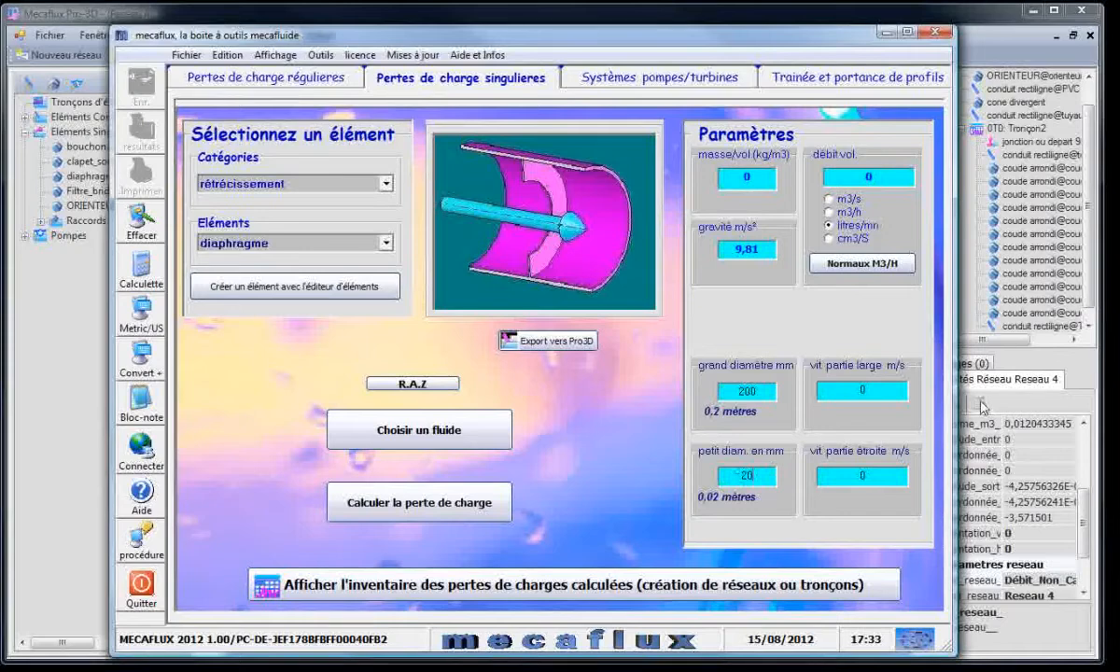
pyautogui.click(892, 174)
pyautogui.write('1')
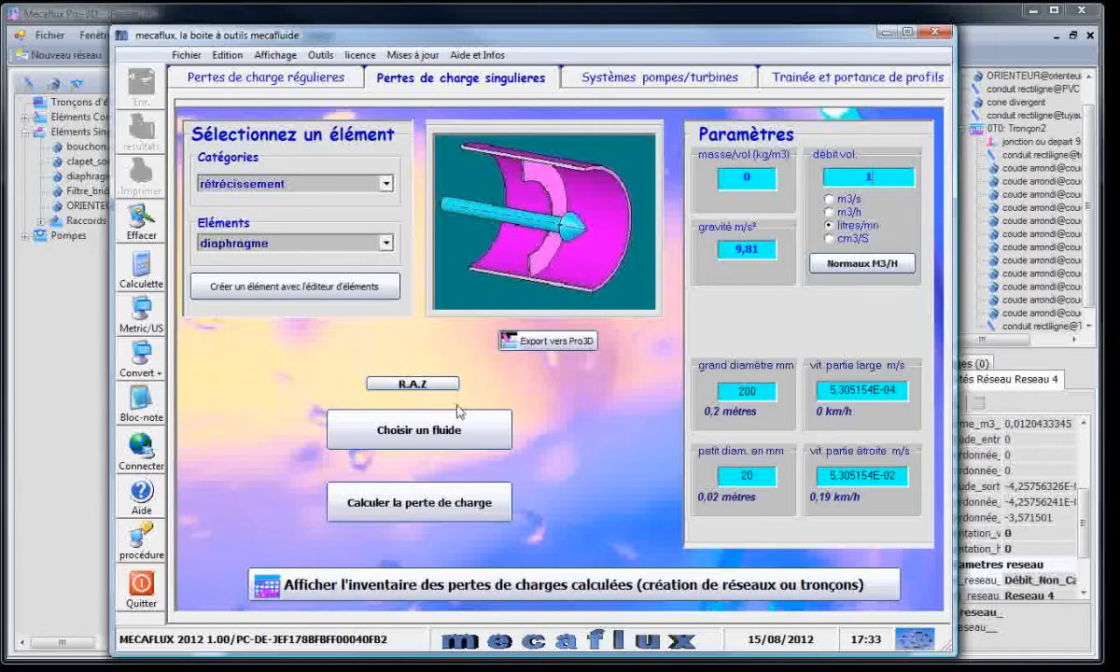
# Step: Use eau H2O at 30 °C as the fluid and export the diaphragm to the Pro3D library of singular elements
pyautogui.click(452, 442)
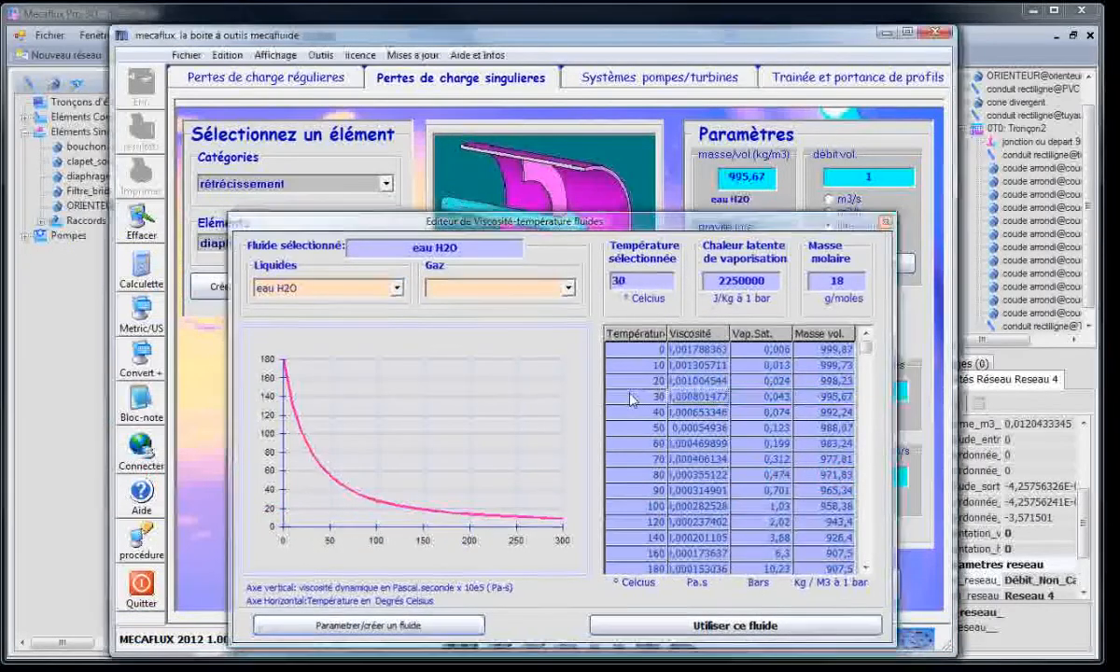
pyautogui.click(635, 622)
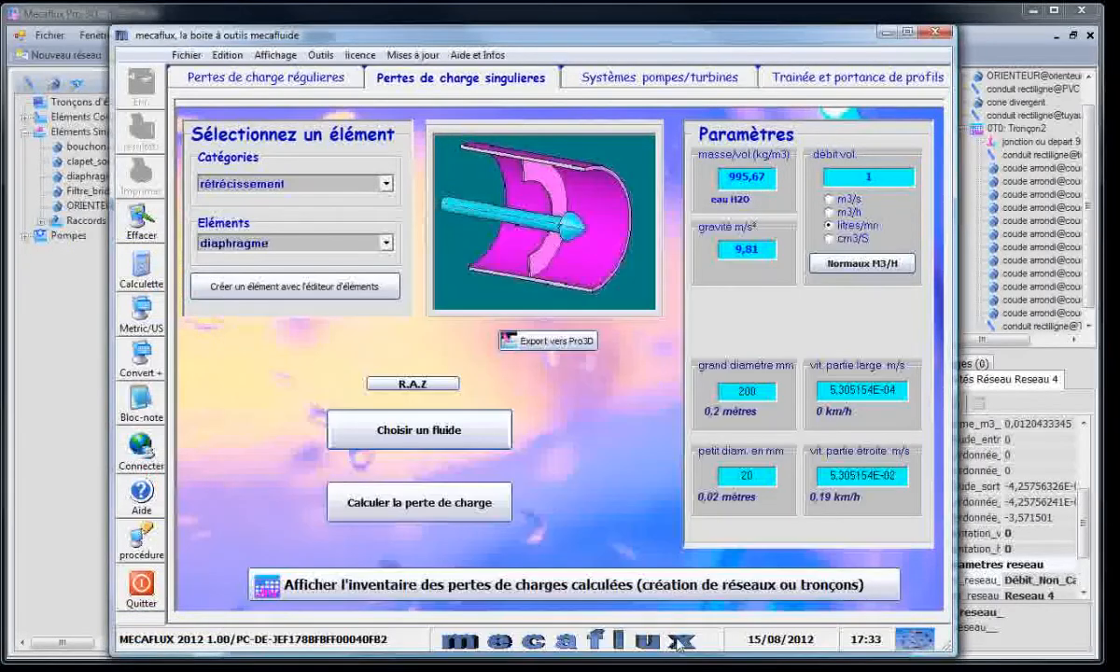
pyautogui.click(562, 348)
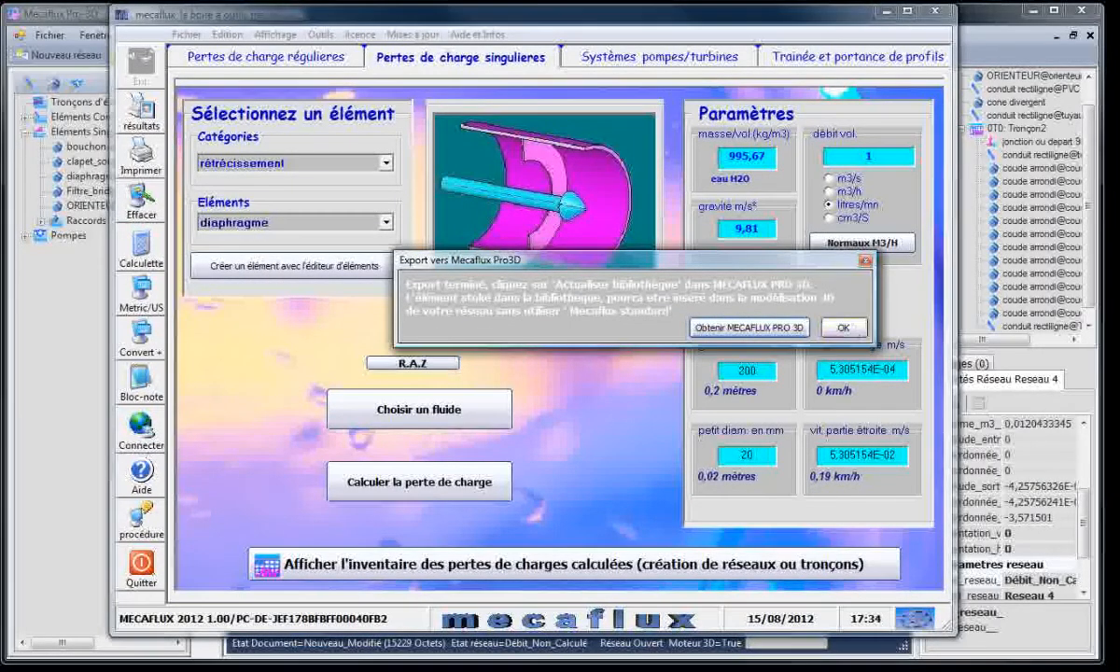
pyautogui.click(843, 328)
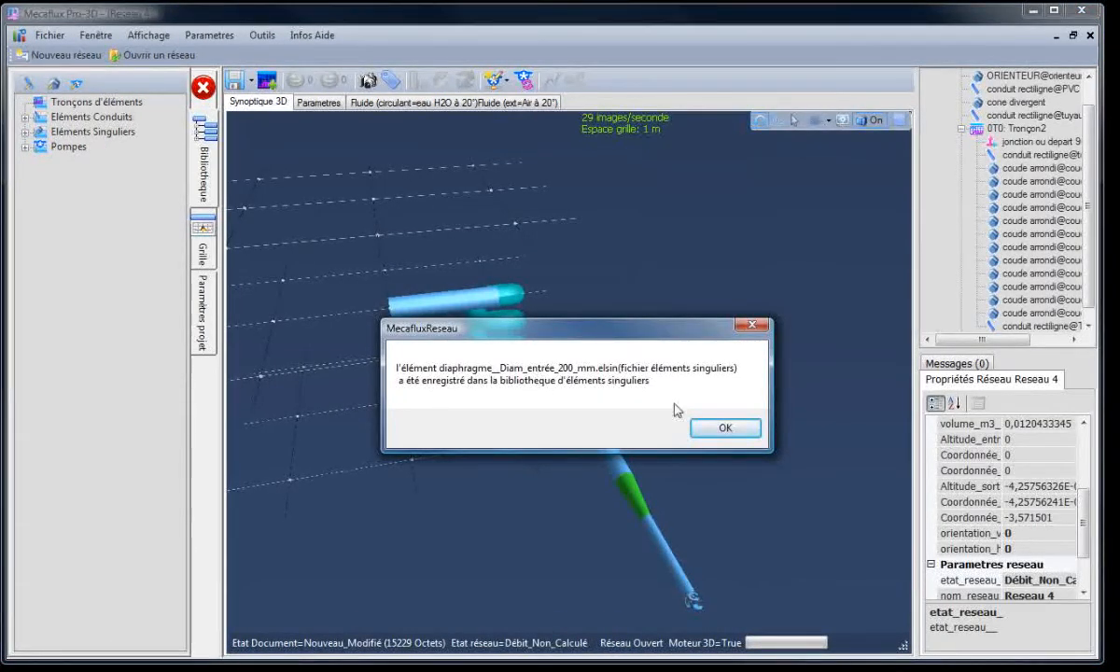
pyautogui.click(725, 430)
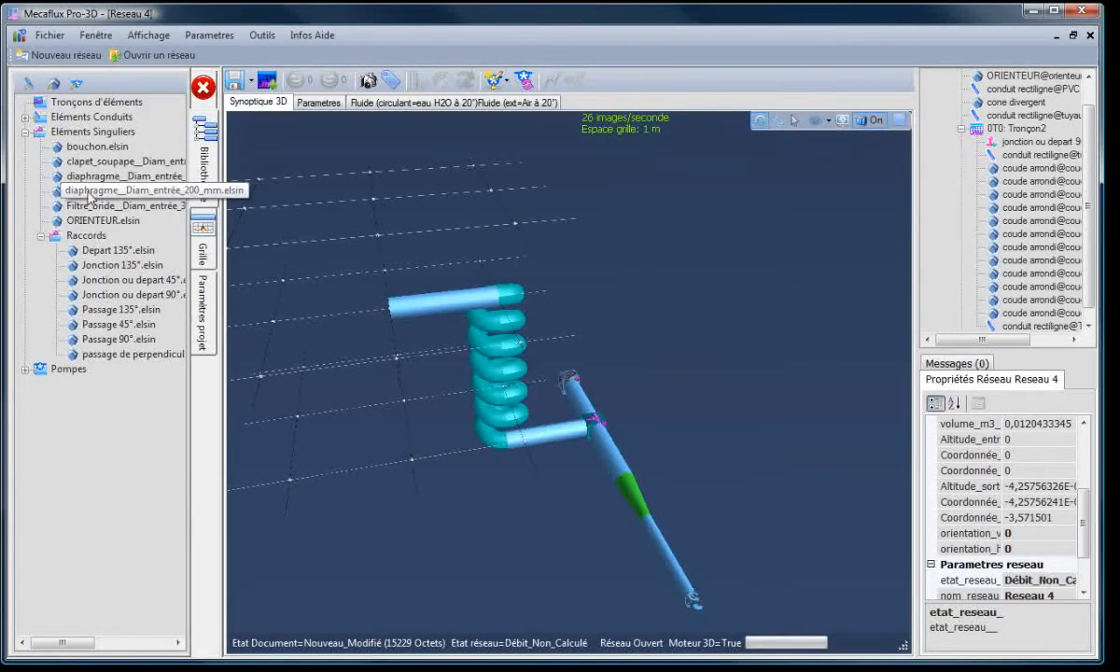
# Step: Insert the exported 200 mm inlet diaphragm at the free end of Tronçon2's last straight conduit
pyautogui.moveTo(89, 195); pyautogui.dragTo(403, 320)
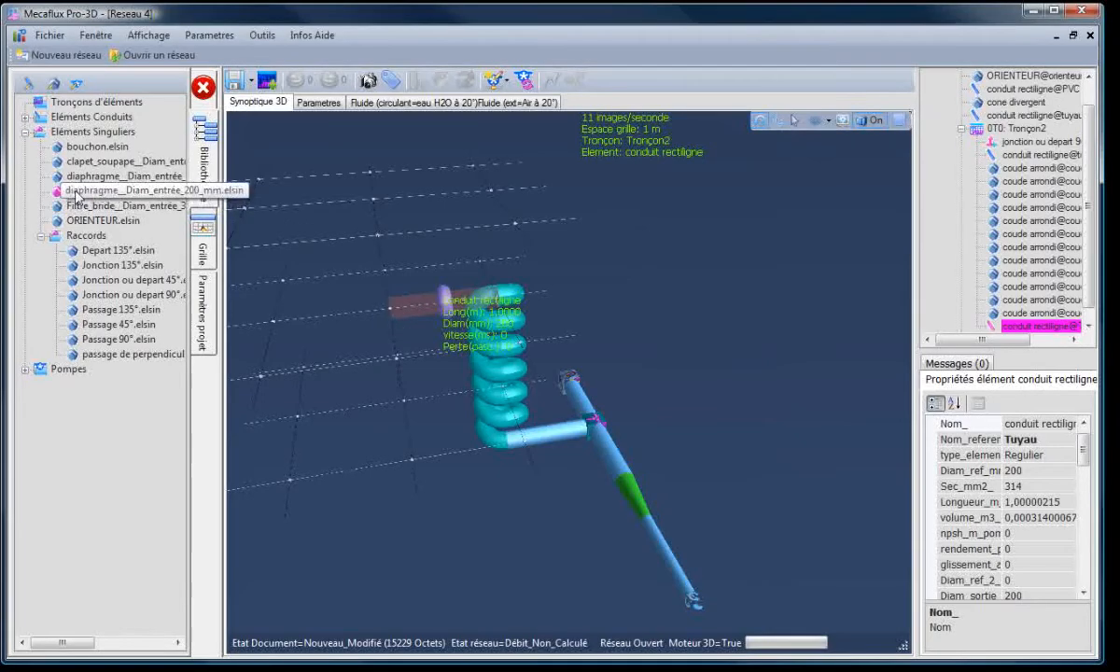
pyautogui.moveTo(103, 203); pyautogui.dragTo(390, 319)
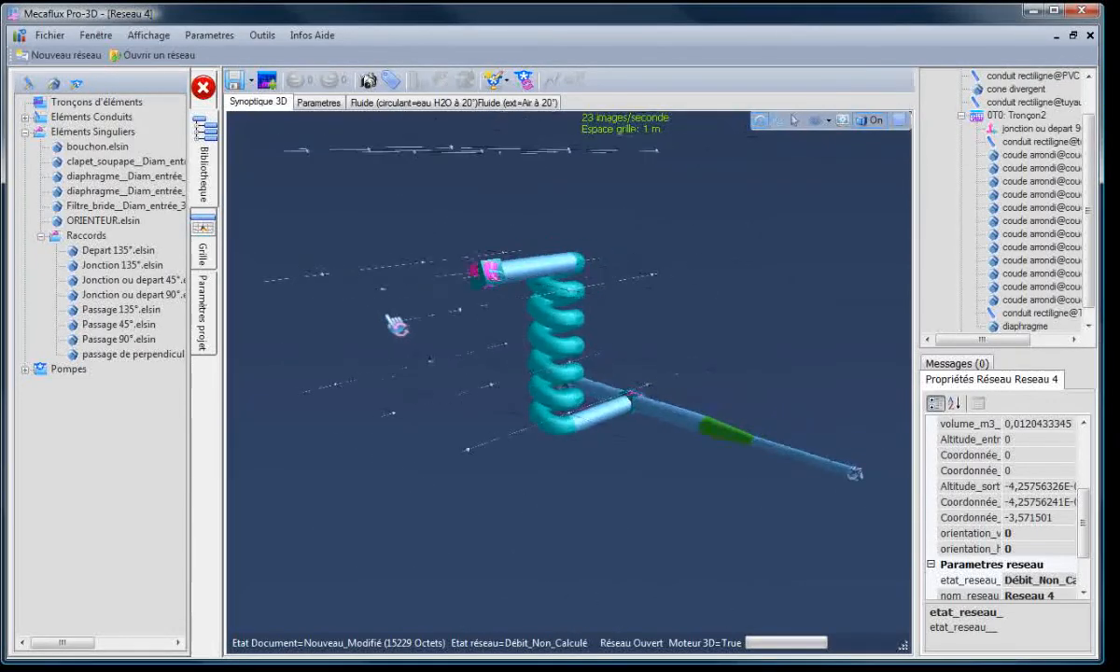
pyautogui.scroll(10, 508, 307)
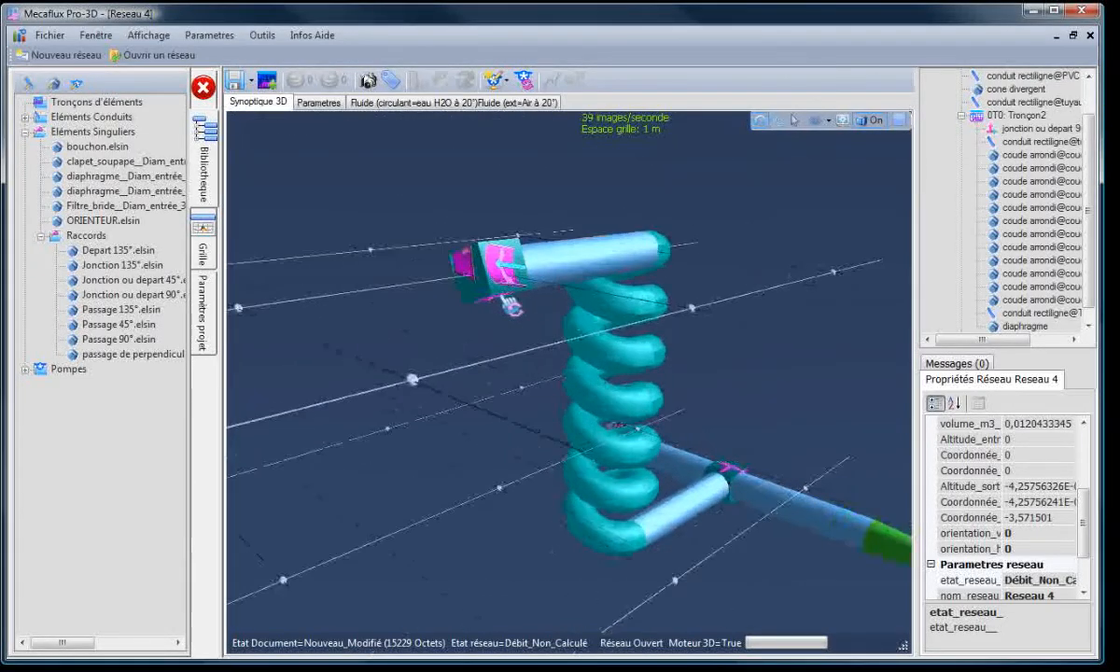
pyautogui.moveTo(480, 314); pyautogui.dragTo(478, 318)
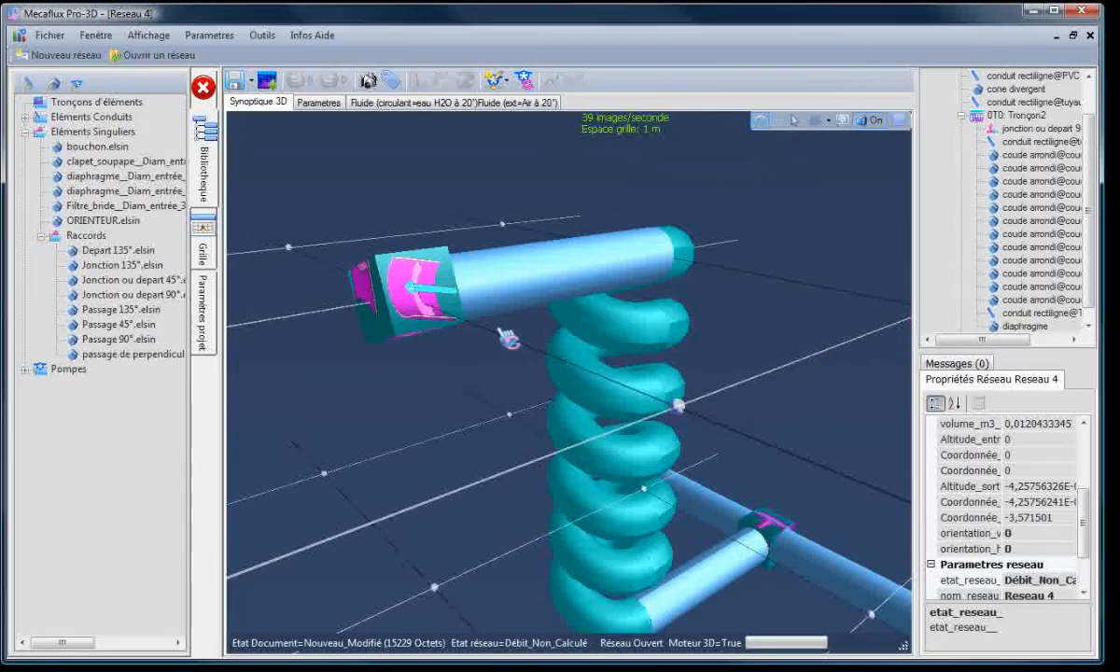
pyautogui.scroll(-5, 468, 402)
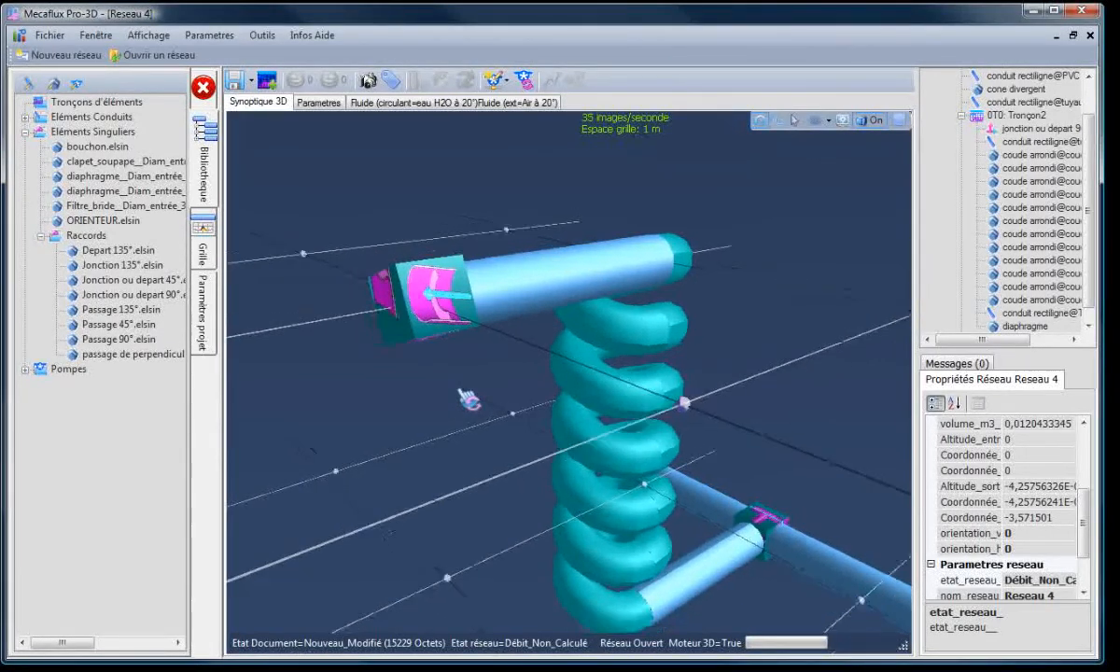
pyautogui.scroll(-3, 467, 400)
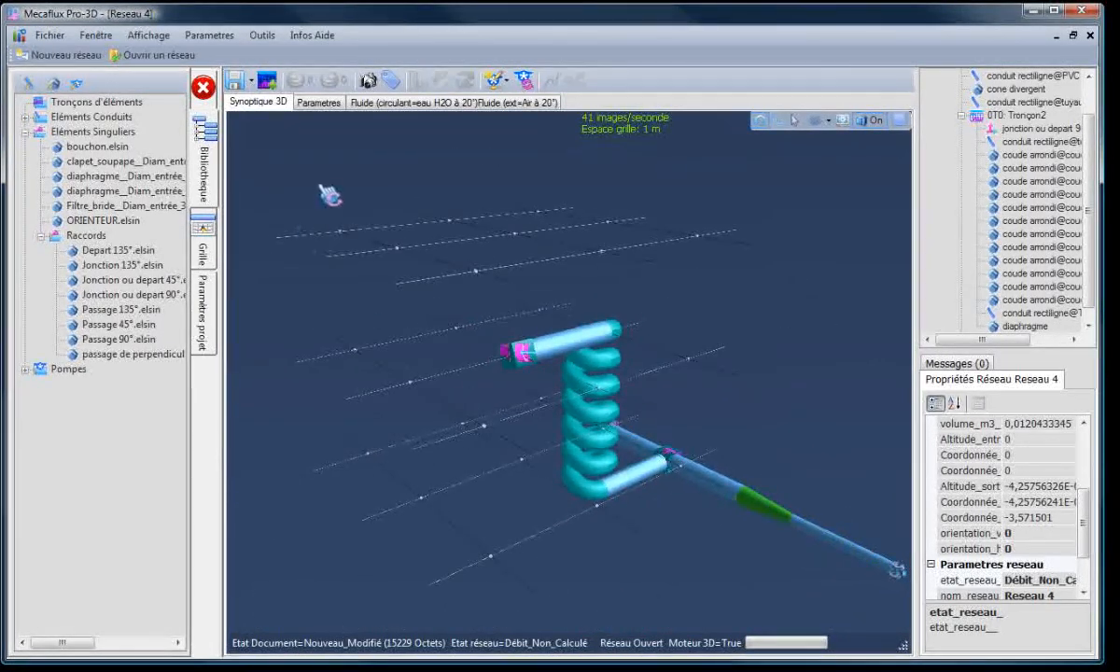
pyautogui.moveTo(300, 178)
pyautogui.mouseDown()
pyautogui.moveTo(385, 196)
pyautogui.moveTo(408, 187)
pyautogui.moveTo(318, 190)
pyautogui.mouseUp()
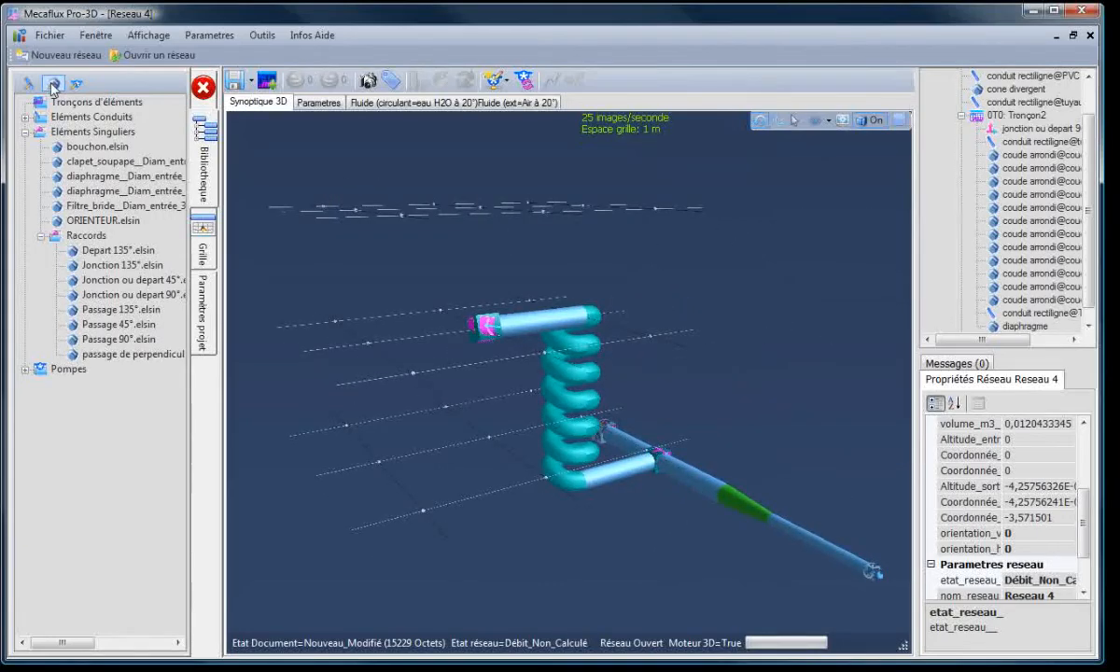
# Step: Look over the singular element editor's variable parameter settings, close it and return to the 3D network
pyautogui.click(25, 132)
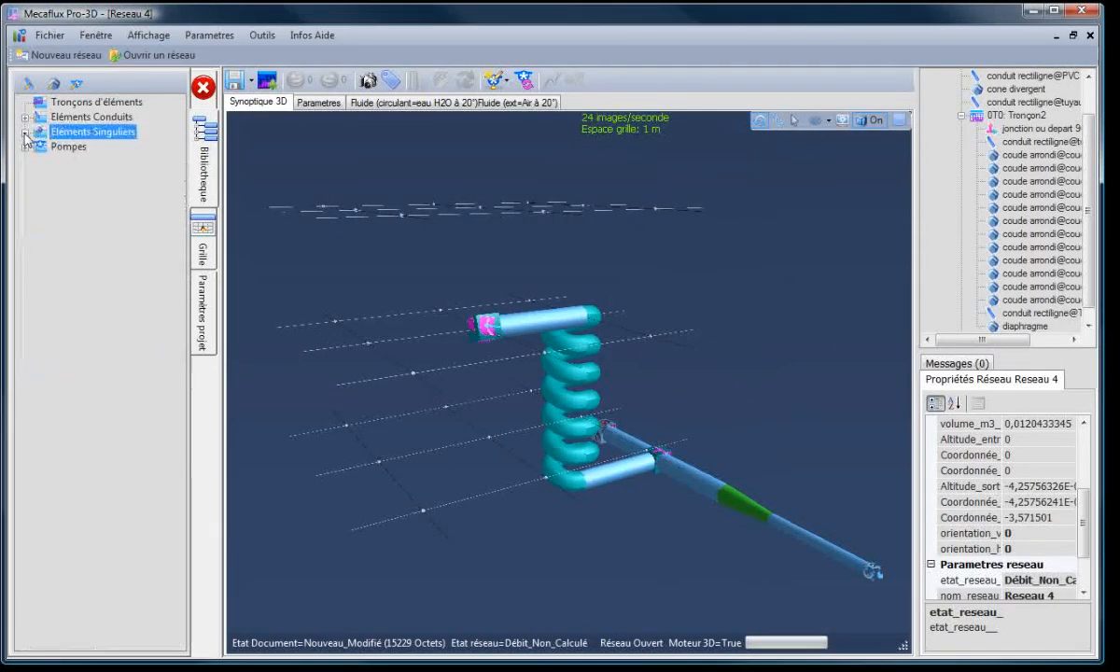
pyautogui.click(55, 89)
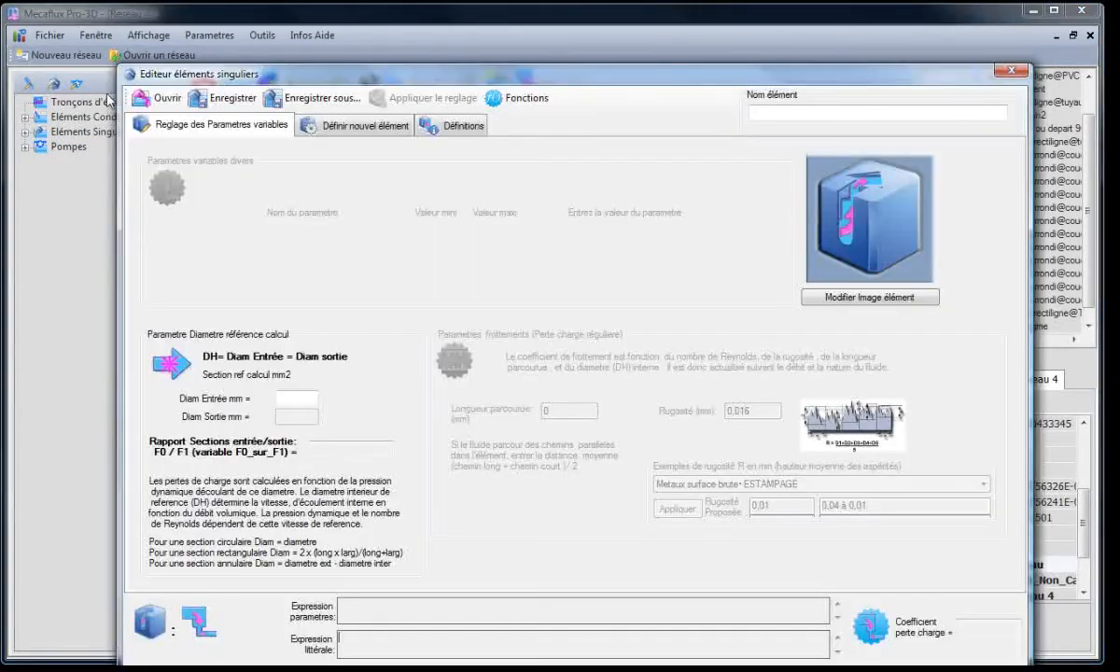
pyautogui.moveTo(304, 75); pyautogui.dragTo(277, 42)
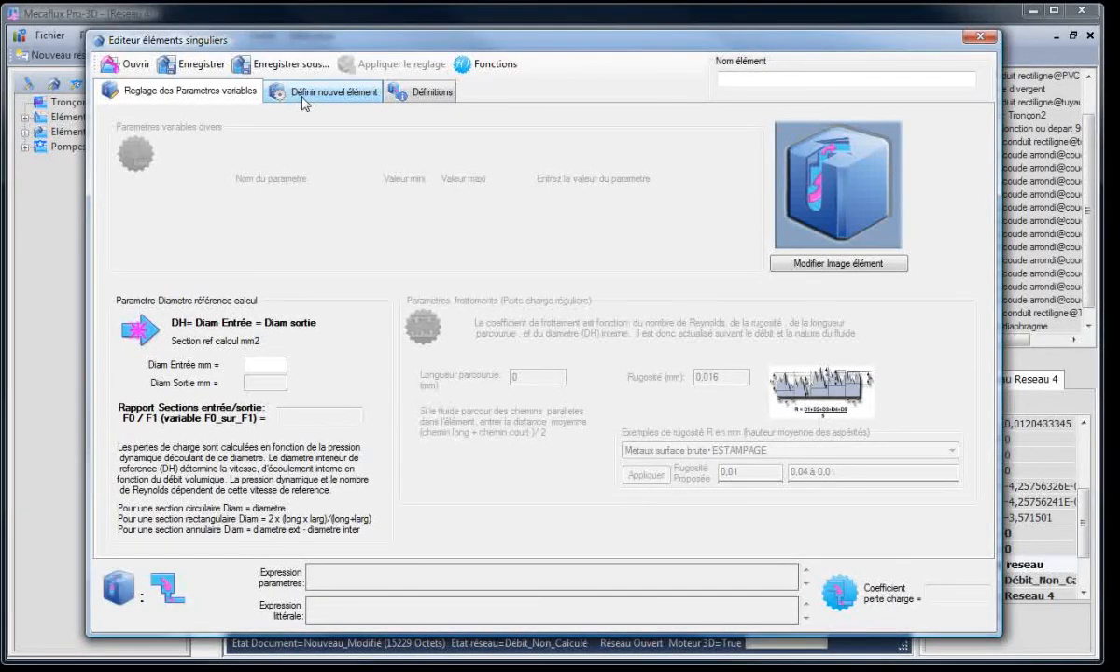
pyautogui.moveTo(364, 47); pyautogui.dragTo(355, 46)
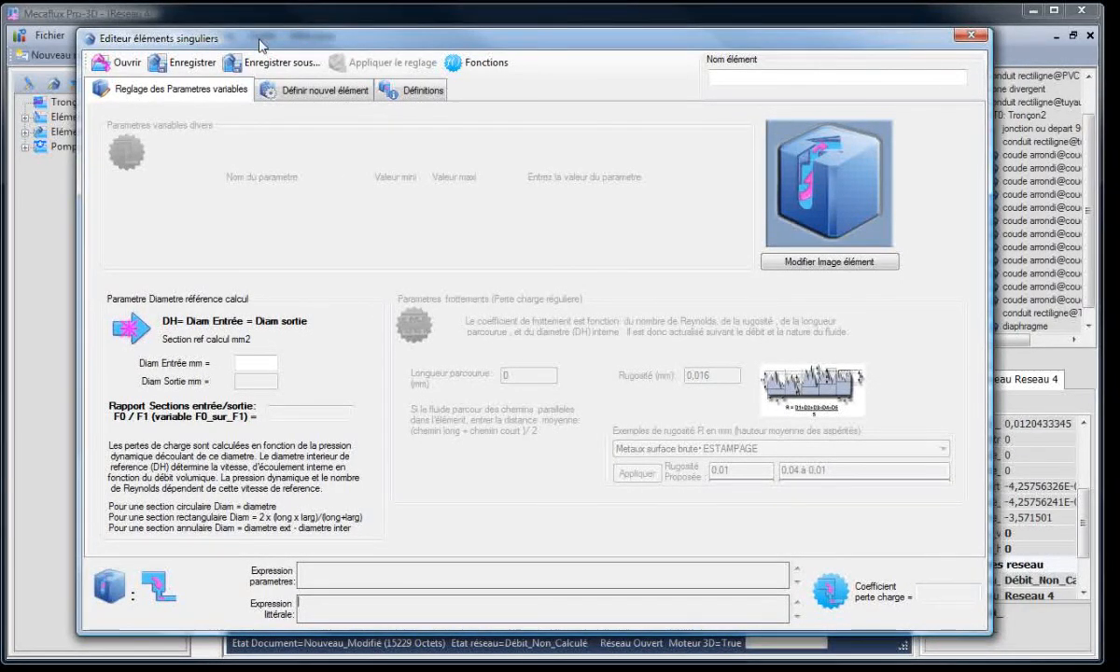
pyautogui.click(968, 37)
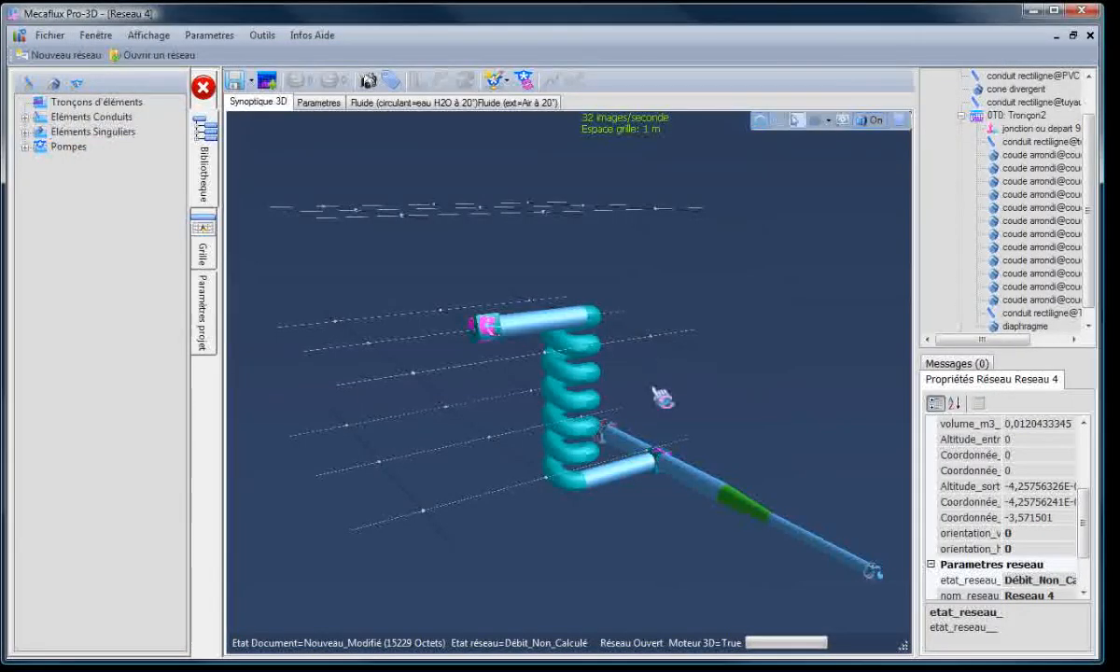
pyautogui.moveTo(509, 511); pyautogui.dragTo(473, 503)
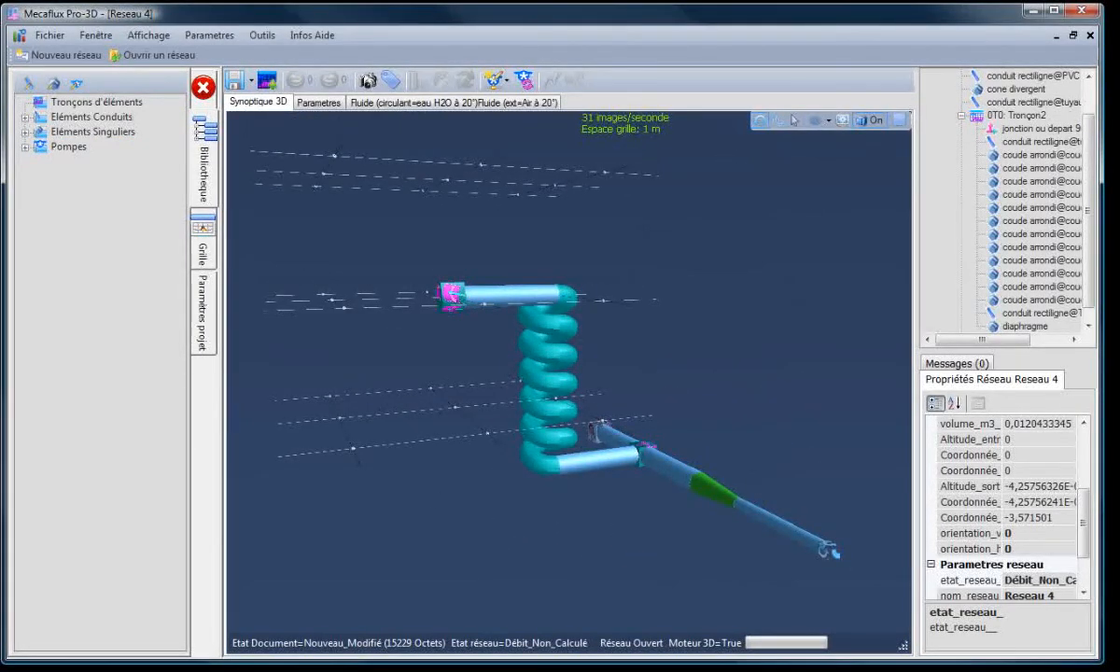